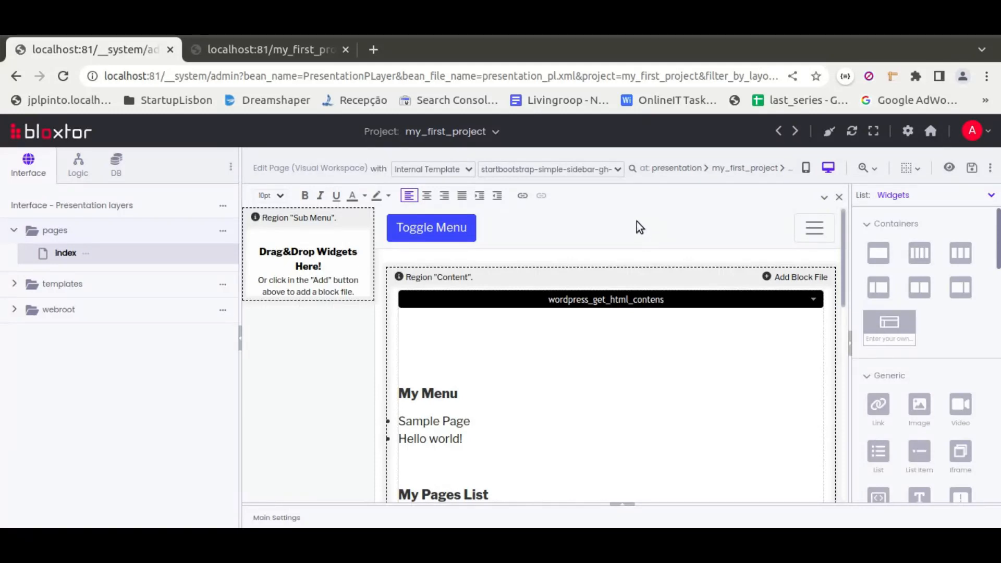
# Review the index page's Content region, from the WordPress menu, pages list and posts down to the echostr block.
pyautogui.moveTo(585, 297)
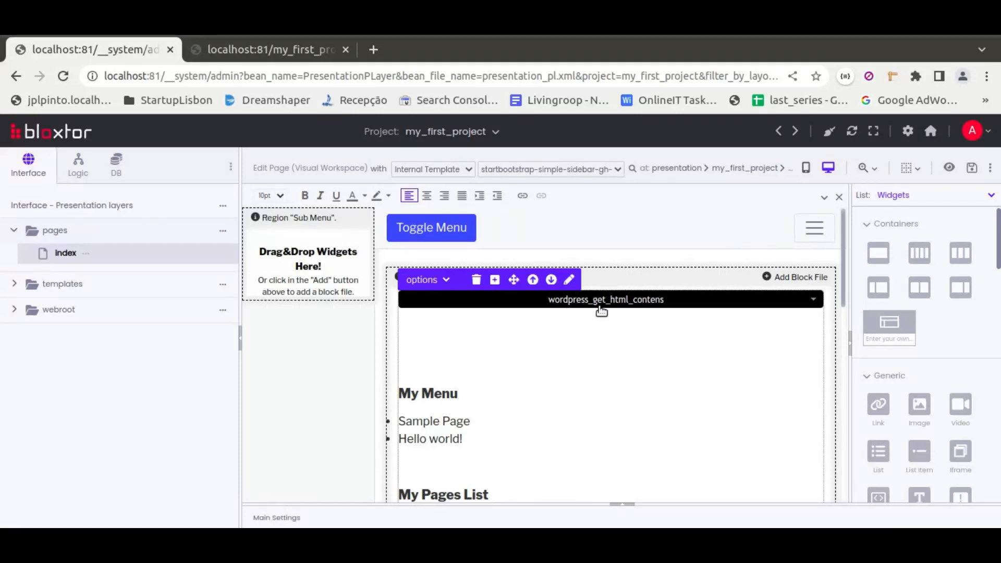
pyautogui.scroll(-5, 600, 310)
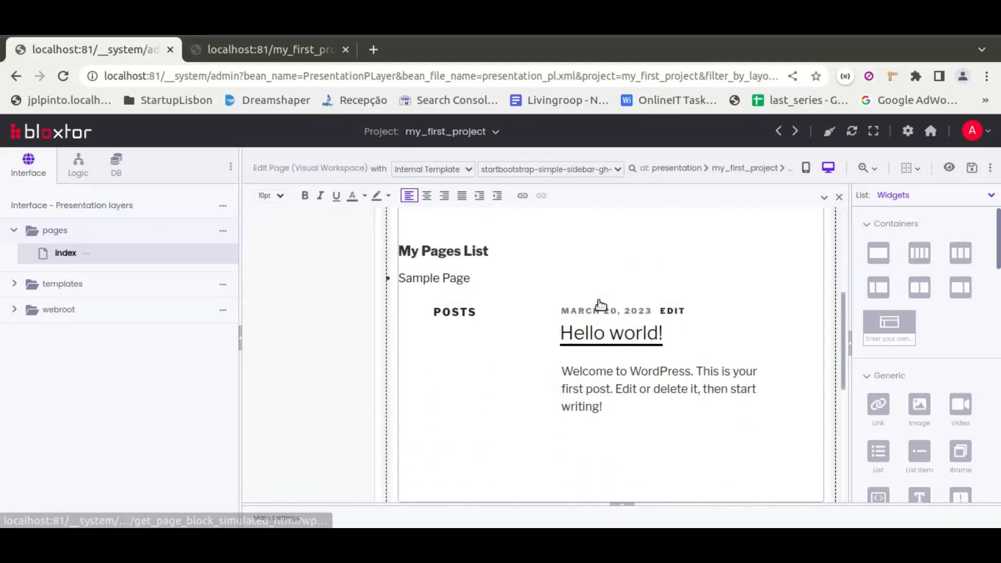
pyautogui.scroll(5, 599, 301)
pyautogui.scroll(-3, 566, 332)
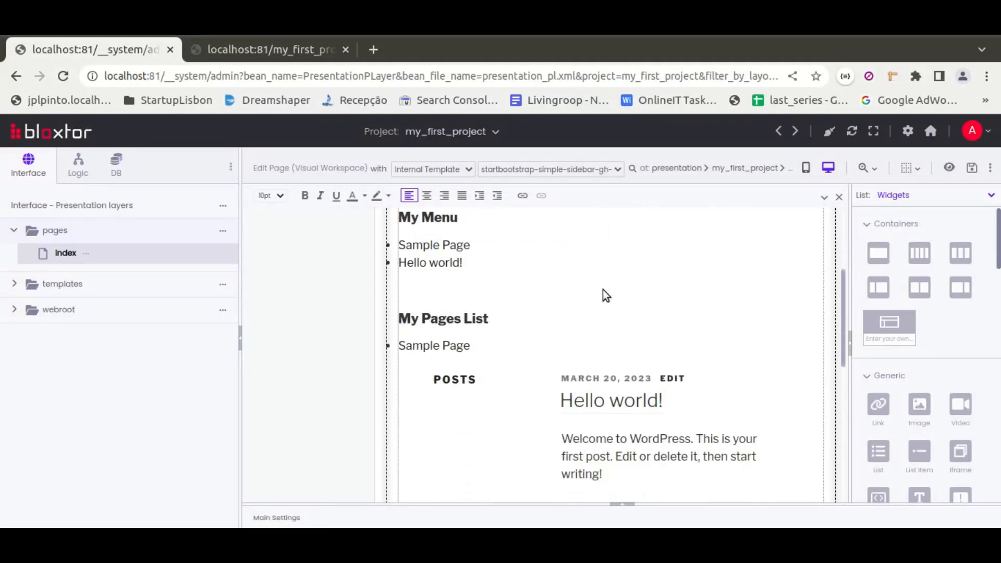
pyautogui.scroll(2, 524, 280)
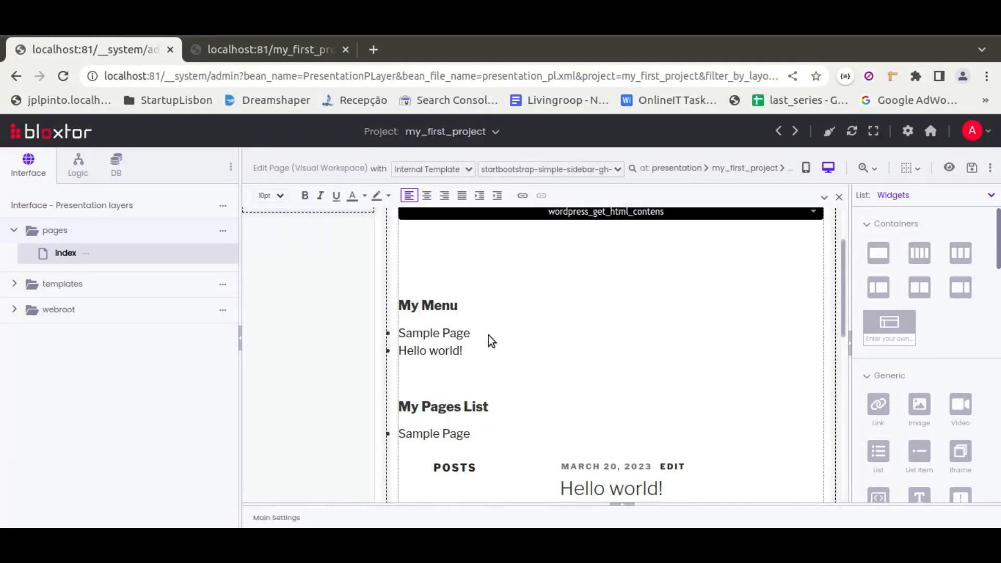
pyautogui.scroll(-2, 521, 304)
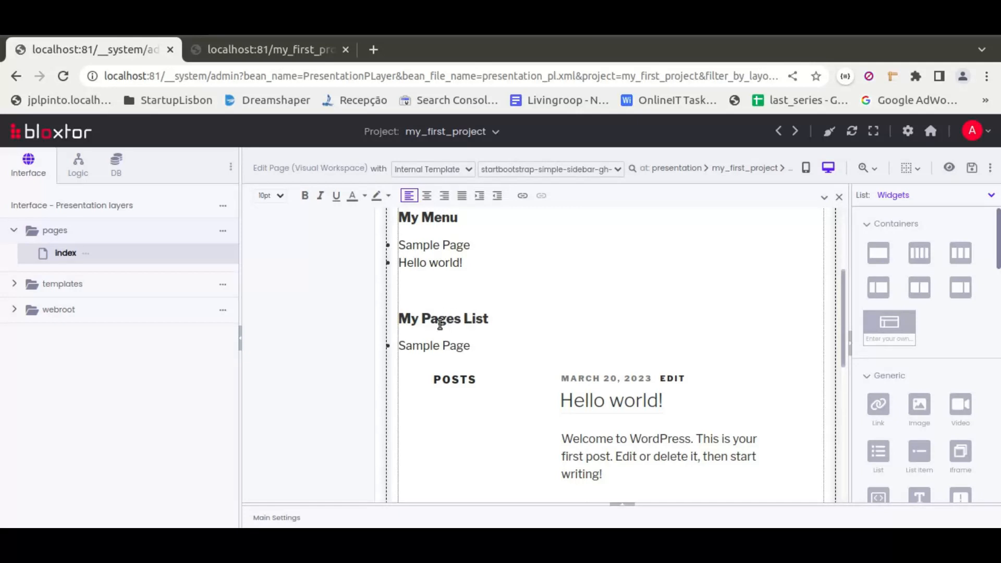
pyautogui.scroll(-4, 591, 329)
pyautogui.scroll(2, 664, 313)
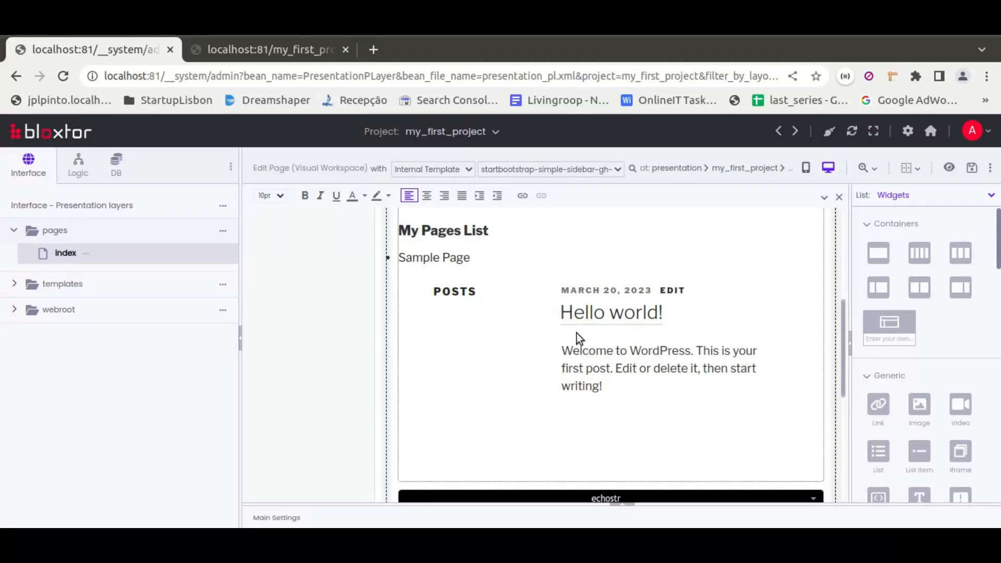
pyautogui.scroll(-2, 530, 324)
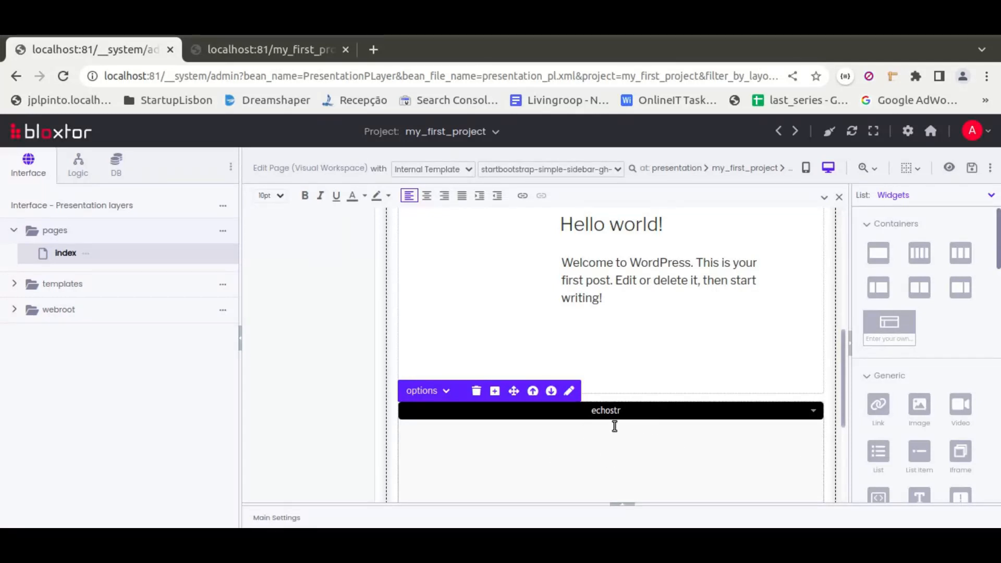
pyautogui.scroll(-2, 613, 425)
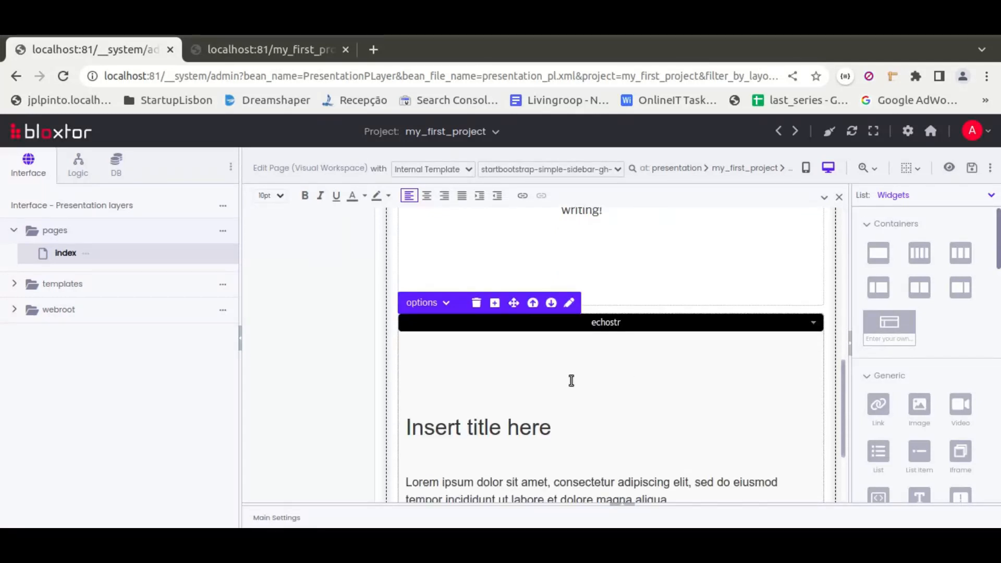
pyautogui.scroll(-2, 557, 379)
pyautogui.scroll(5, 557, 379)
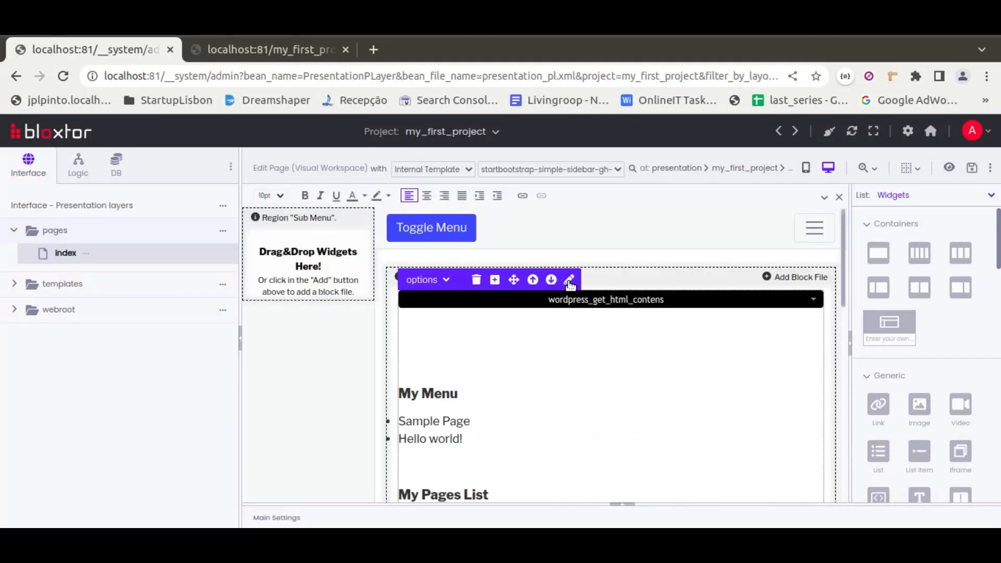
# Open the wordpress_get_html_contens block for editing and examine its installation, theme, Page Header and Menu block settings.
pyautogui.click(570, 281)
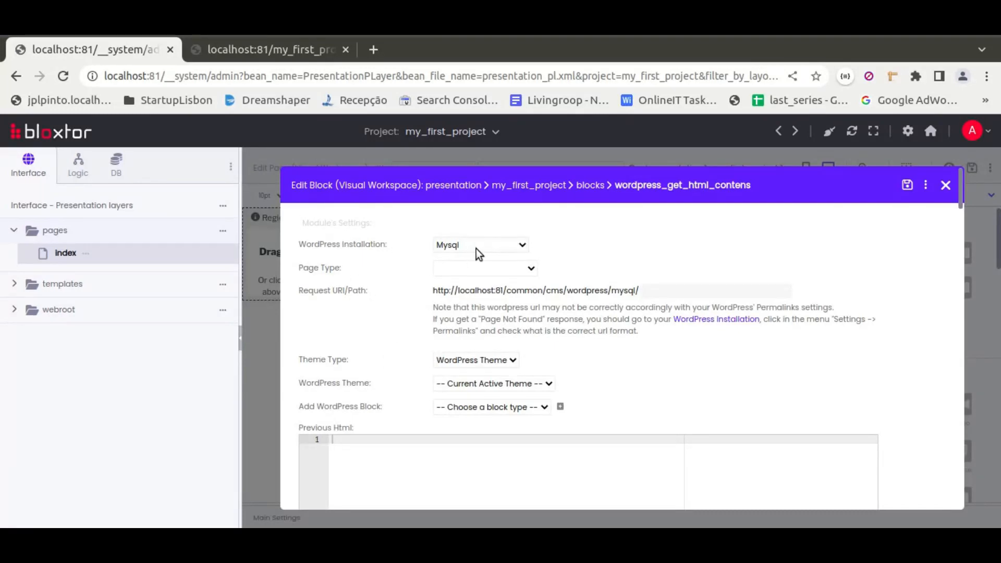
pyautogui.scroll(-2, 410, 335)
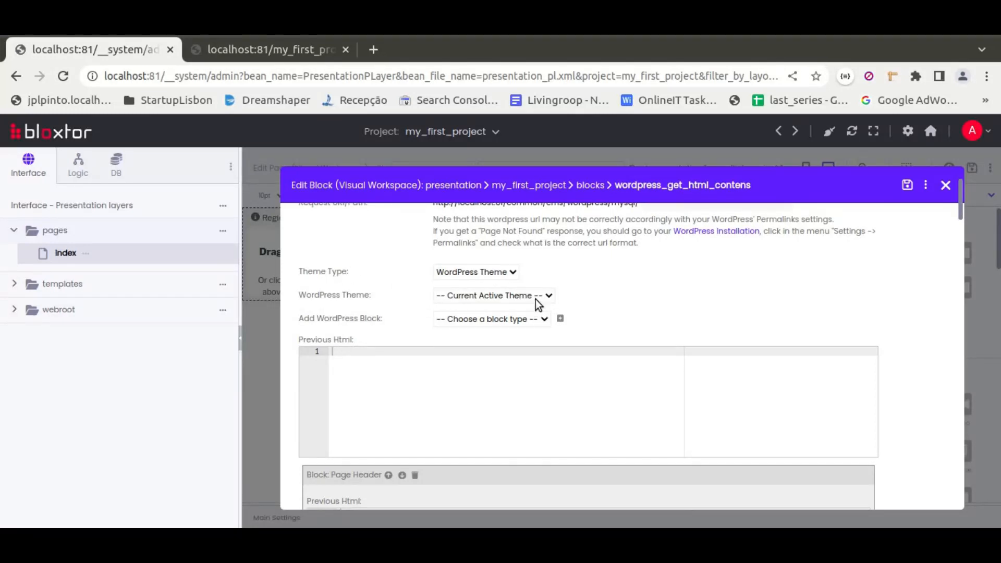
pyautogui.scroll(-1, 417, 306)
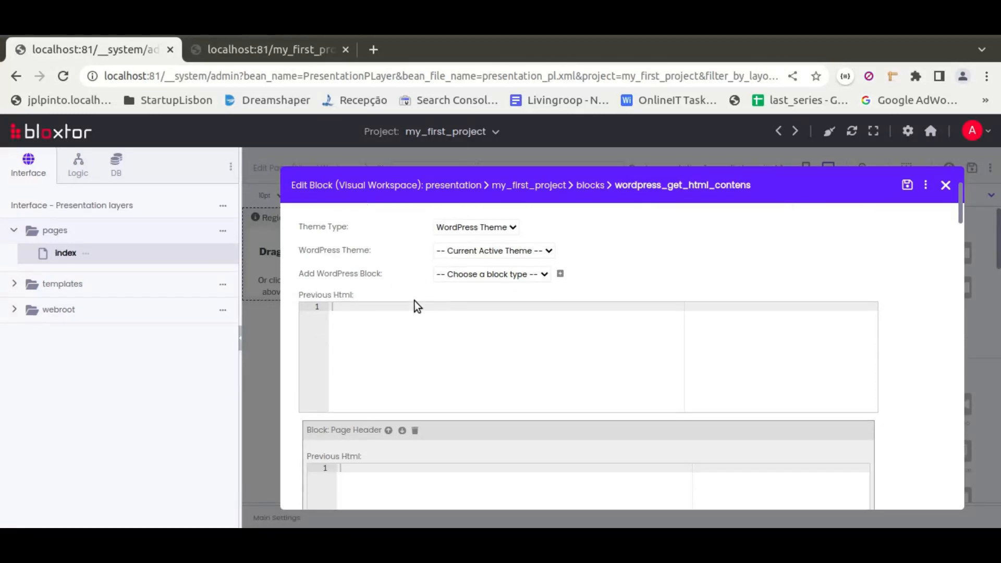
pyautogui.scroll(-3, 417, 306)
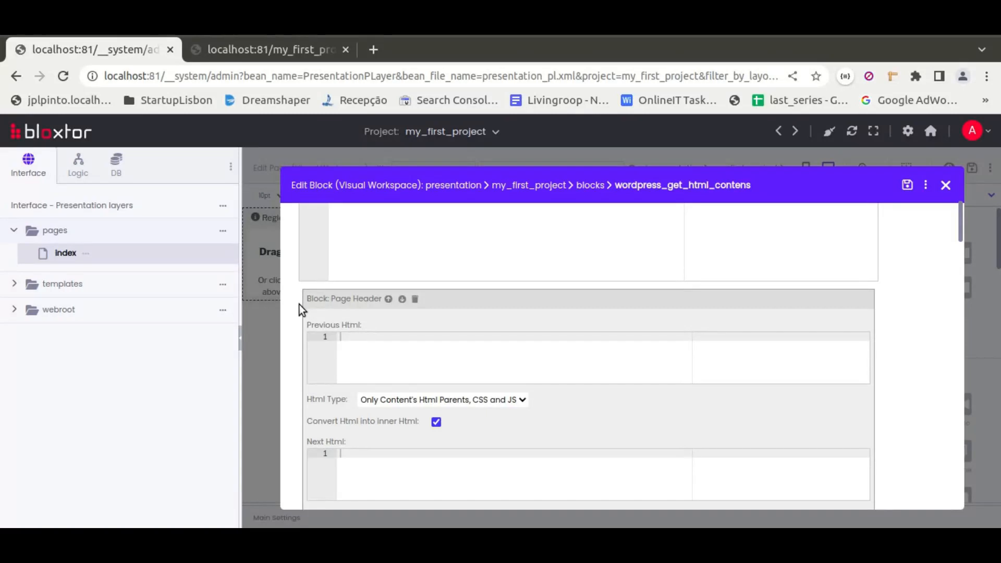
pyautogui.scroll(-2, 301, 303)
pyautogui.scroll(-2, 302, 285)
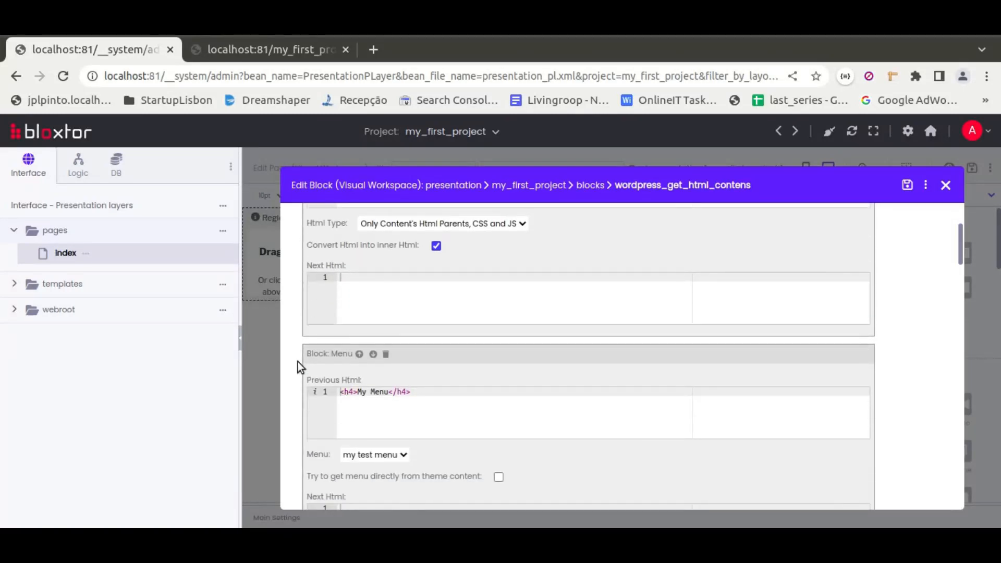
pyautogui.scroll(-2, 299, 363)
pyautogui.click(405, 370)
pyautogui.click(406, 370)
pyautogui.scroll(-5, 430, 364)
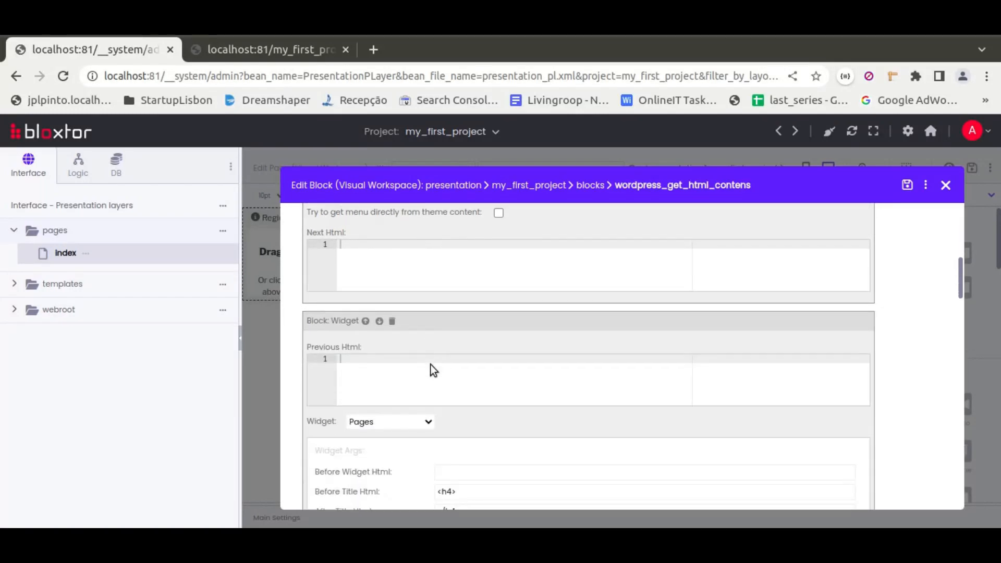
# Examine the available widget types, the Page Content and Page Footer settings and the Next Html script, and close the block editor.
pyautogui.click(428, 337)
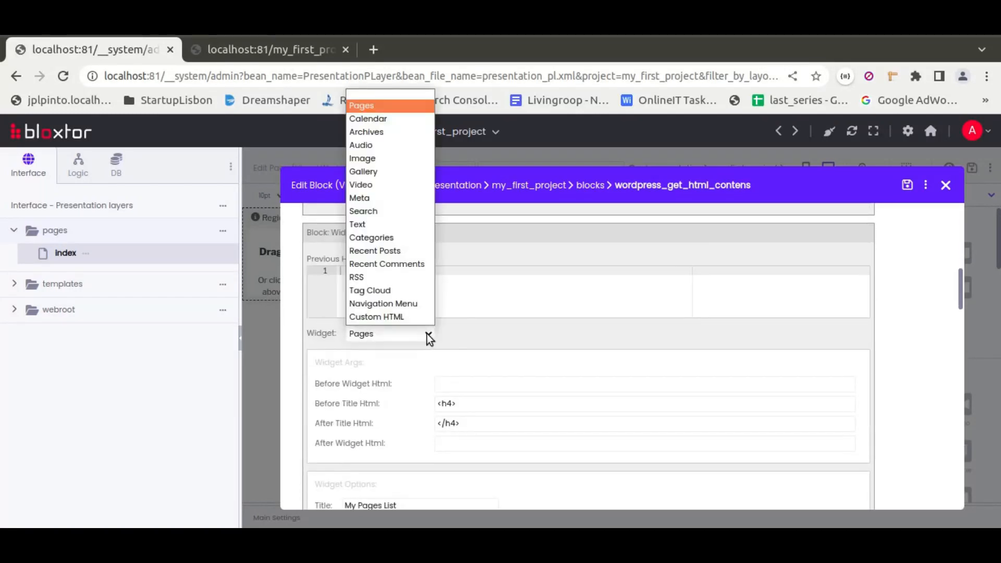
pyautogui.click(428, 338)
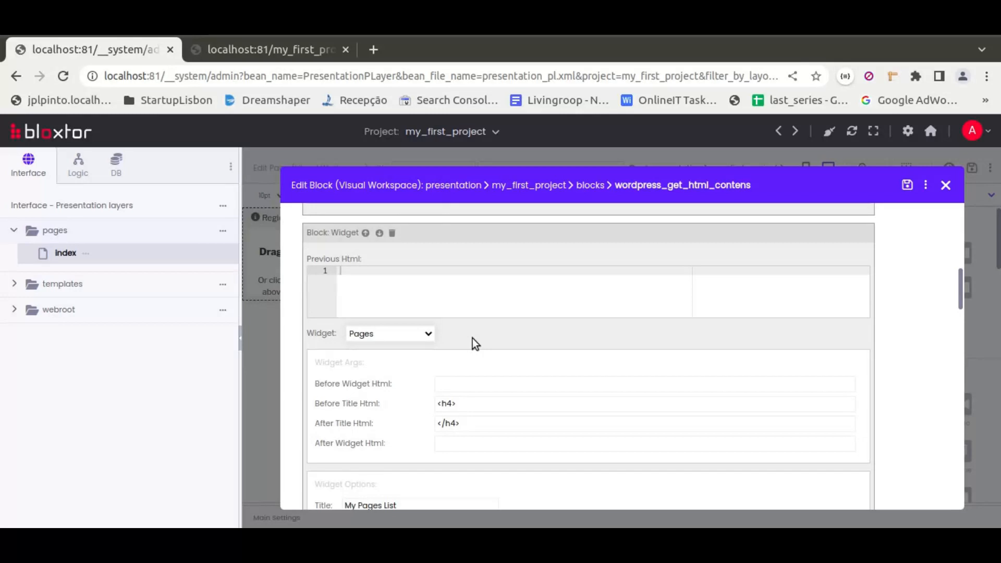
pyautogui.scroll(-8, 377, 411)
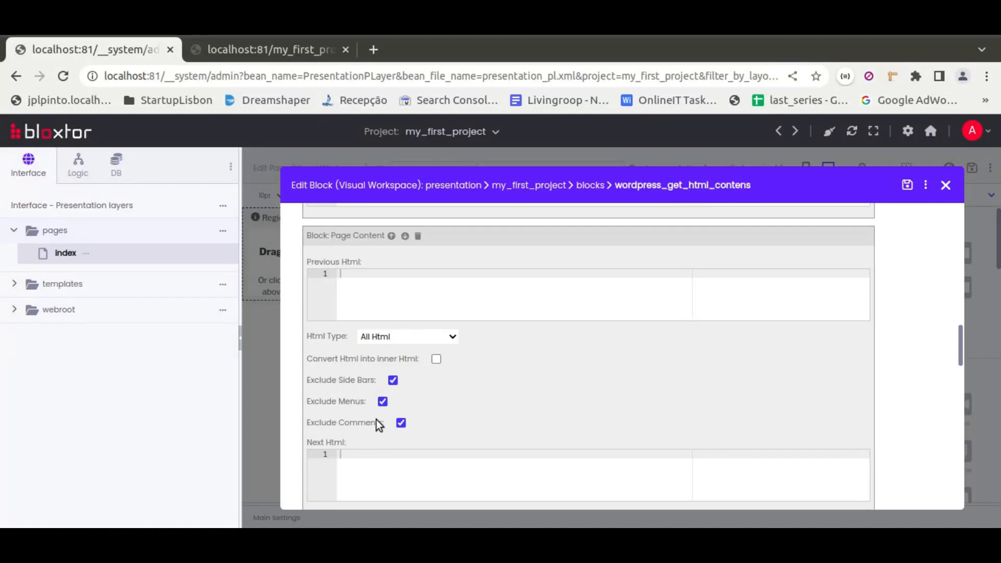
pyautogui.scroll(-5, 309, 412)
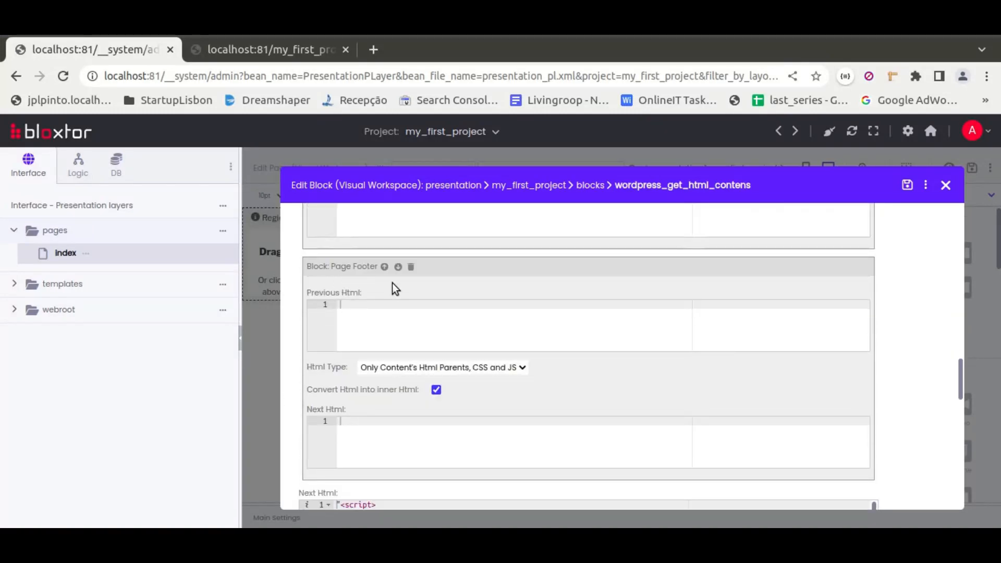
pyautogui.scroll(-4, 359, 390)
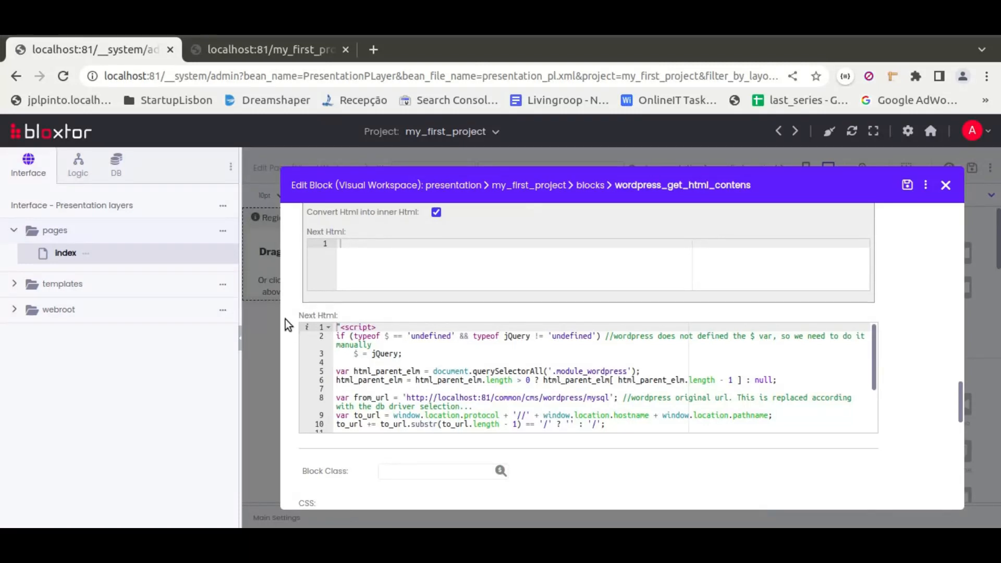
pyautogui.scroll(-3, 286, 320)
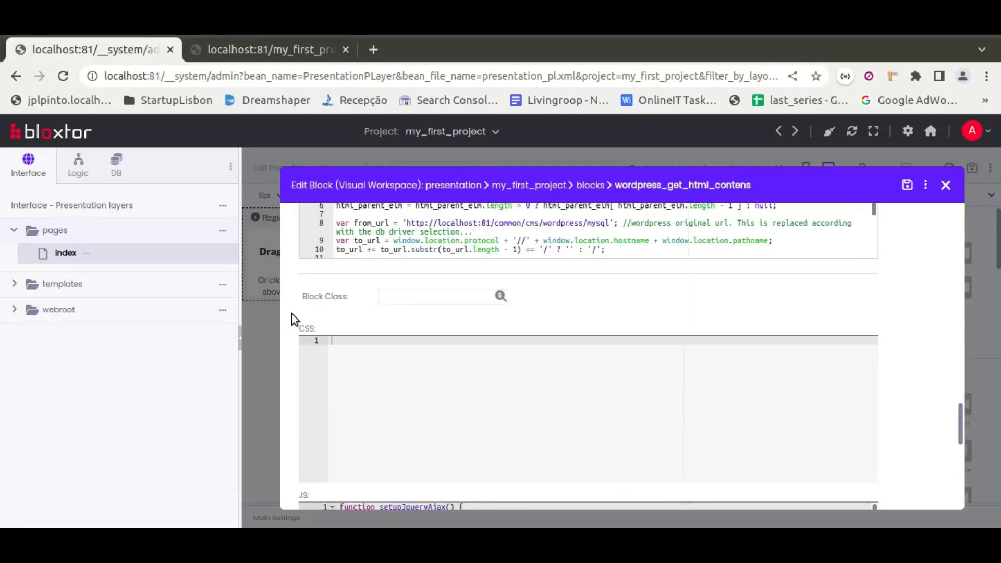
pyautogui.scroll(8, 292, 314)
pyautogui.scroll(8, 293, 314)
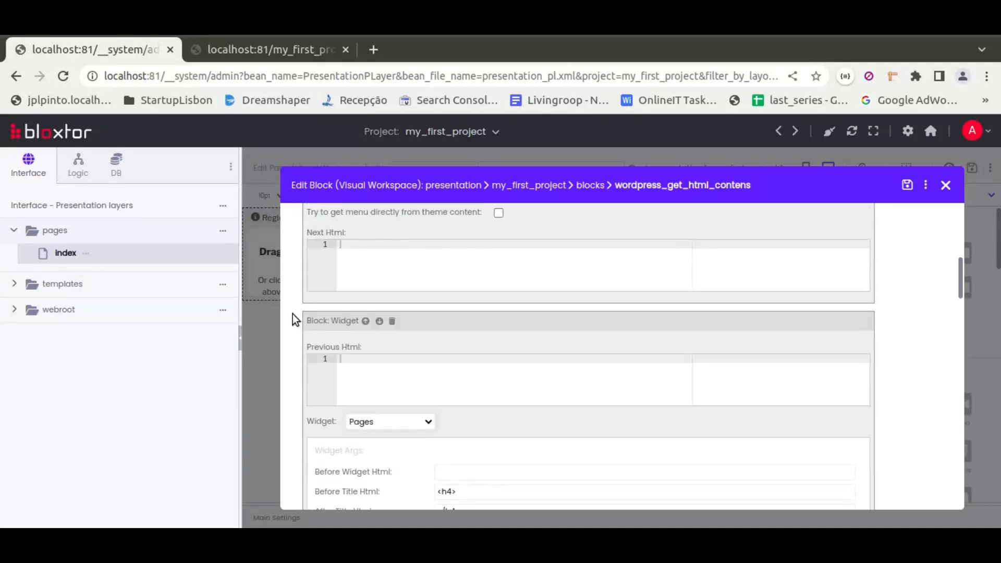
pyautogui.click(945, 186)
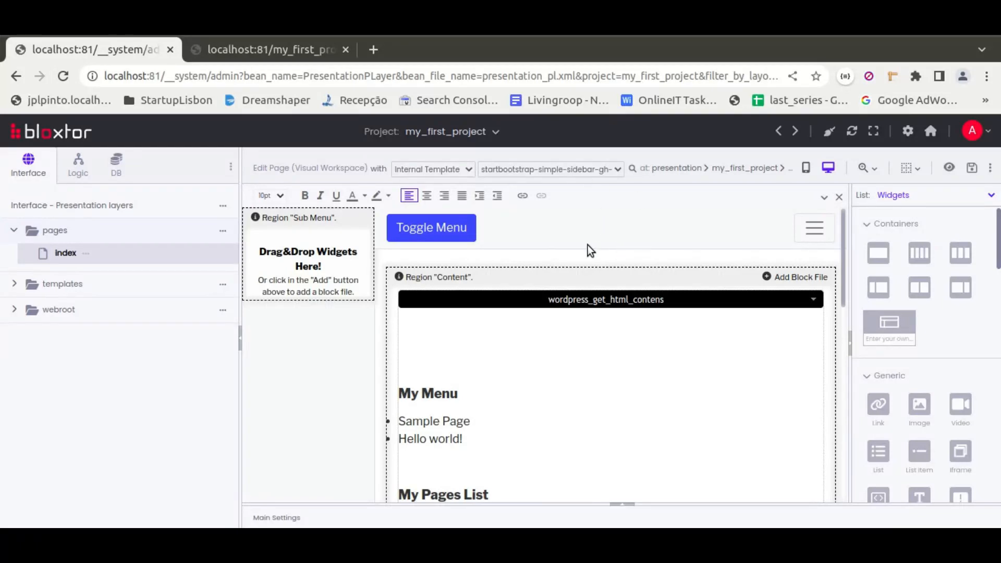
# Look over the My Menu, My Pages List and Posts sections against the empty Sub Menu region.
pyautogui.scroll(-3, 598, 262)
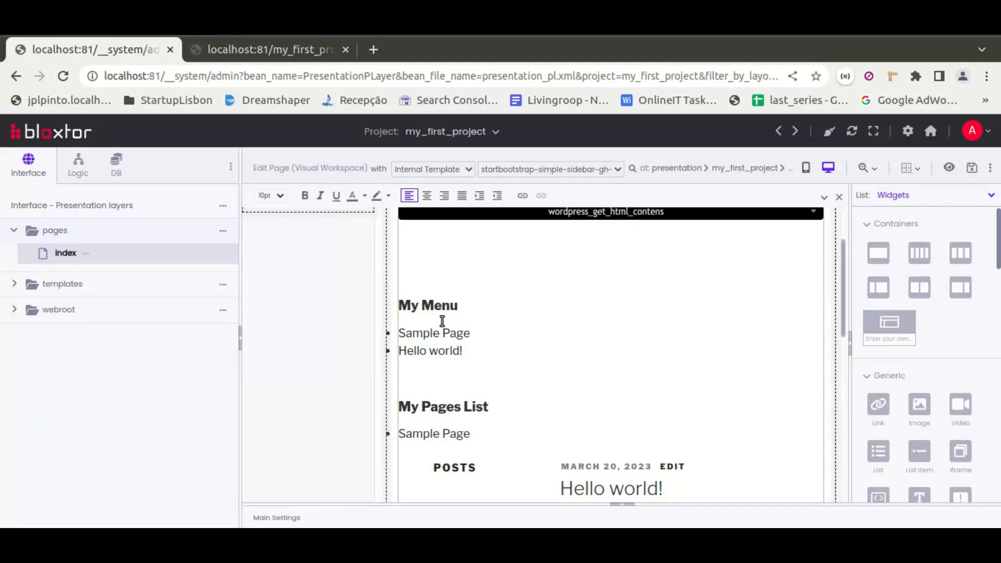
pyautogui.scroll(-5, 594, 359)
pyautogui.scroll(1, 595, 332)
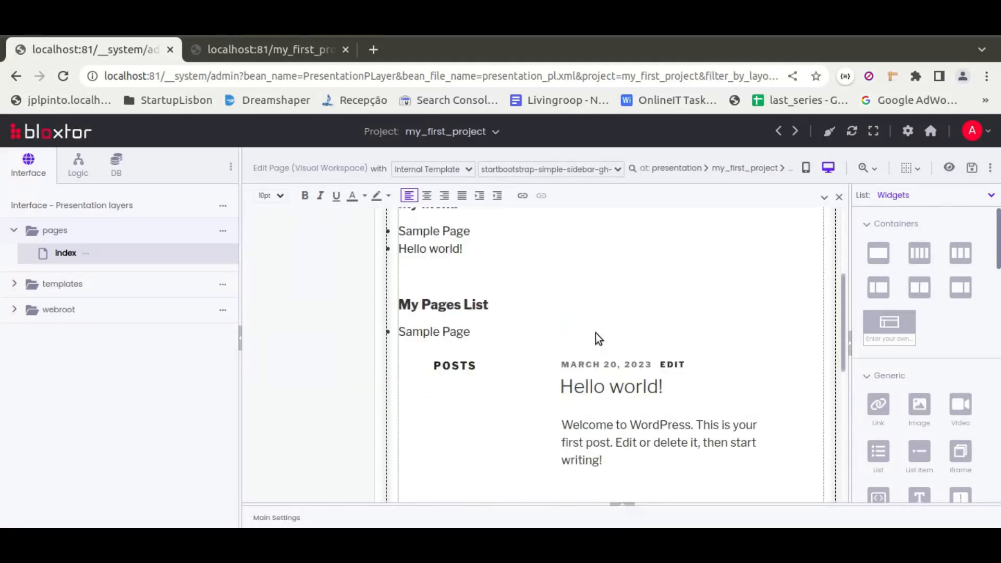
pyautogui.scroll(5, 595, 332)
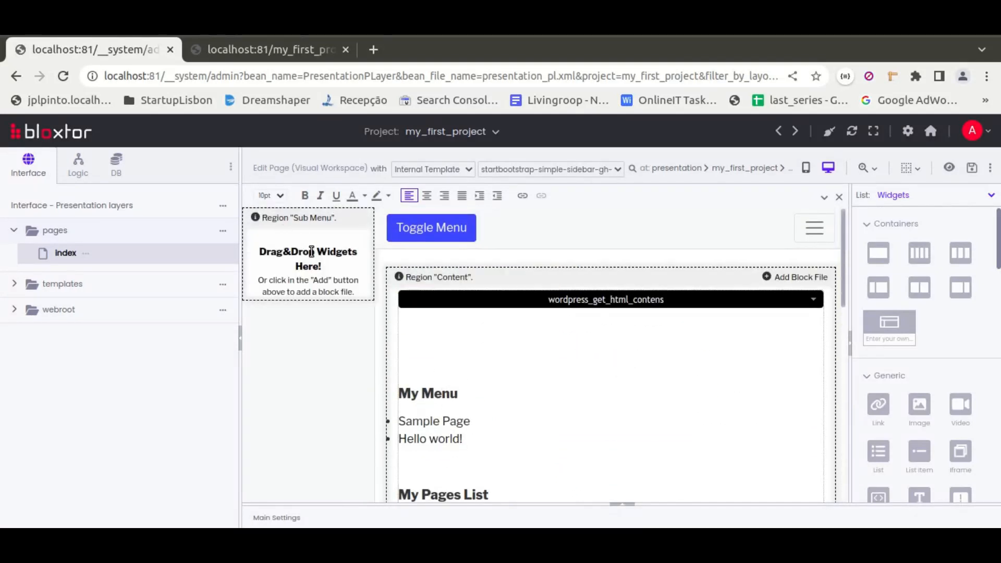
pyautogui.moveTo(606, 329)
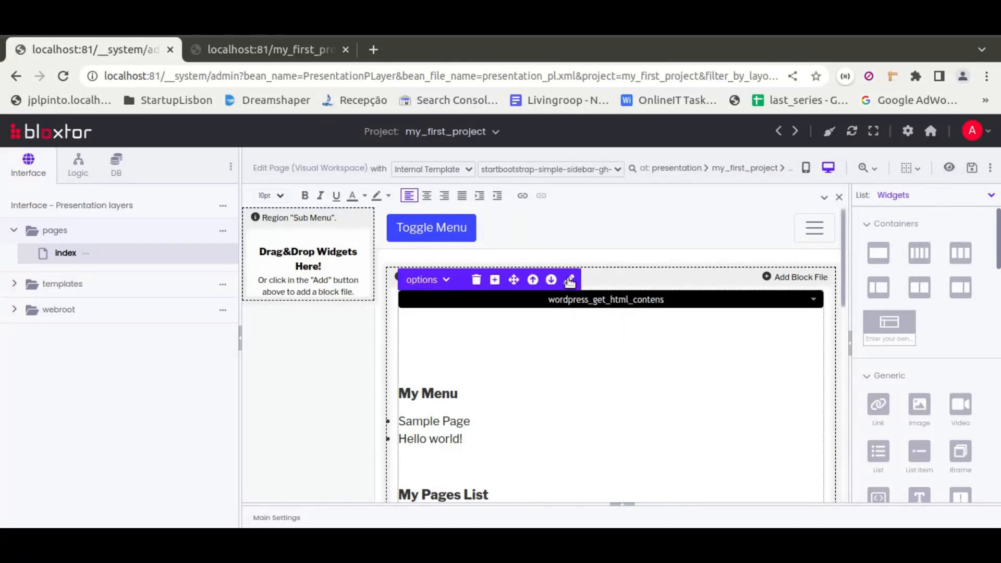
pyautogui.scroll(-3, 595, 382)
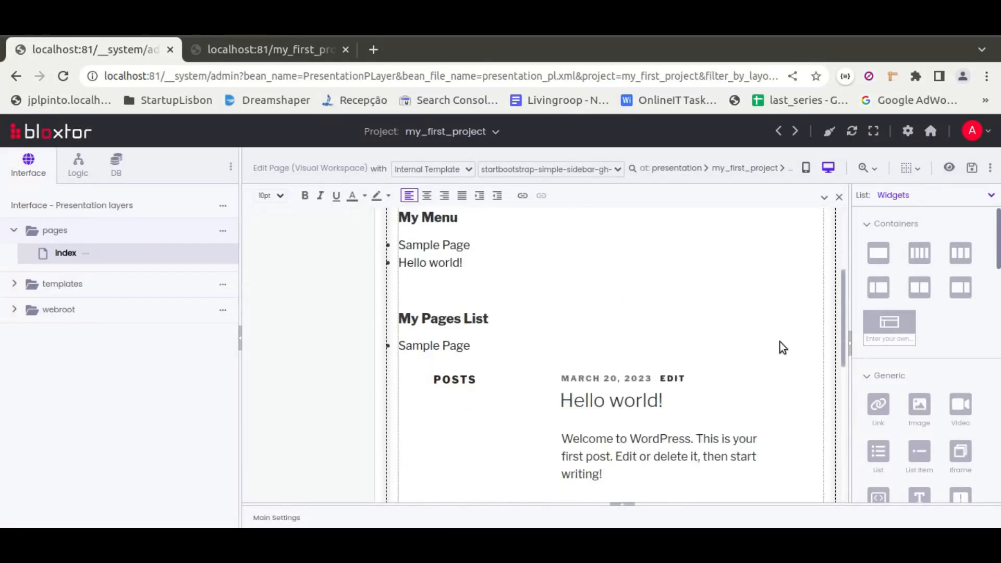
pyautogui.scroll(4, 630, 326)
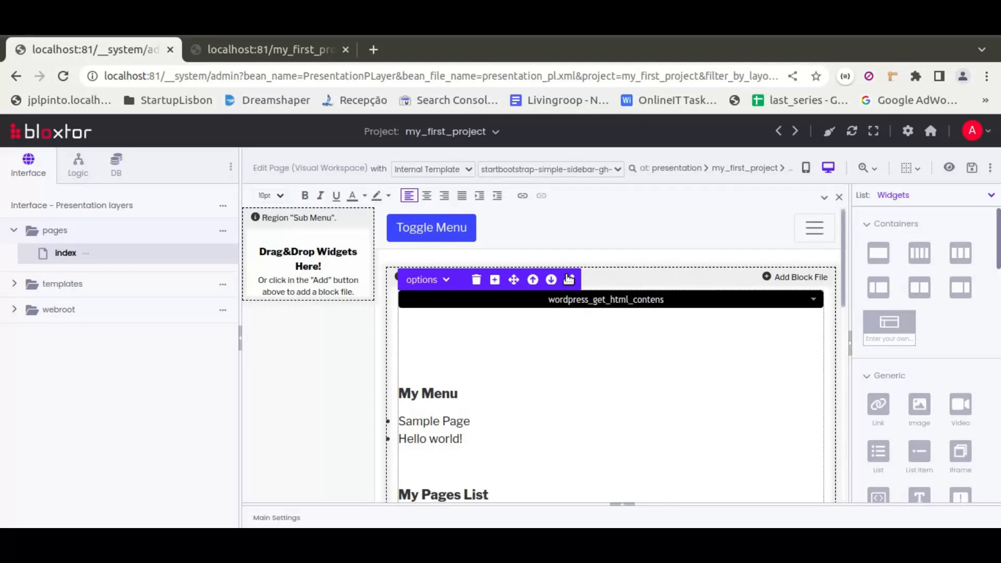
# Remove the Menu and Pages Widget blocks from wordpress_get_html_contens, save the block and check the page content.
pyautogui.click(567, 276)
pyautogui.scroll(-8, 544, 330)
pyautogui.scroll(-5, 333, 319)
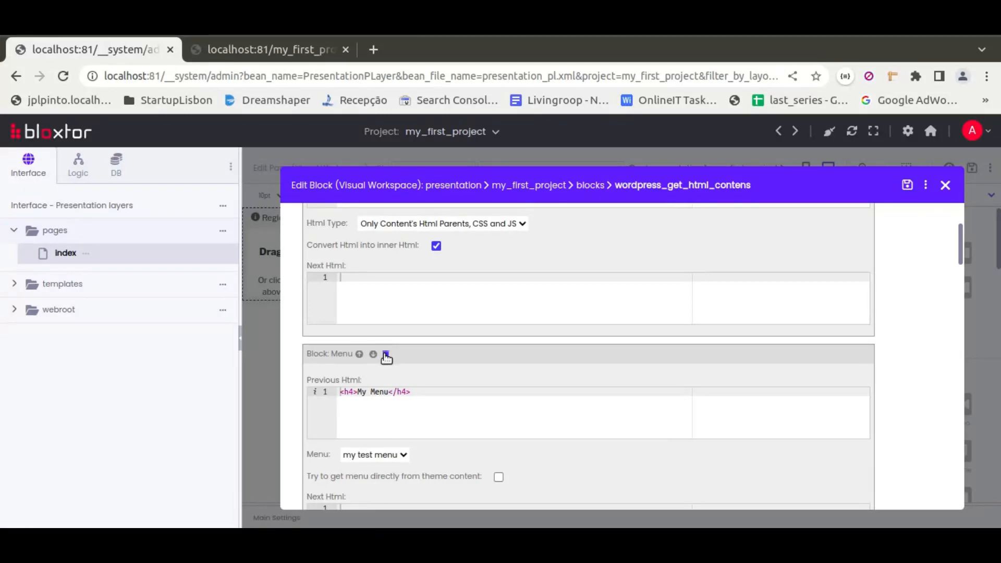
pyautogui.click(386, 354)
pyautogui.click(638, 167)
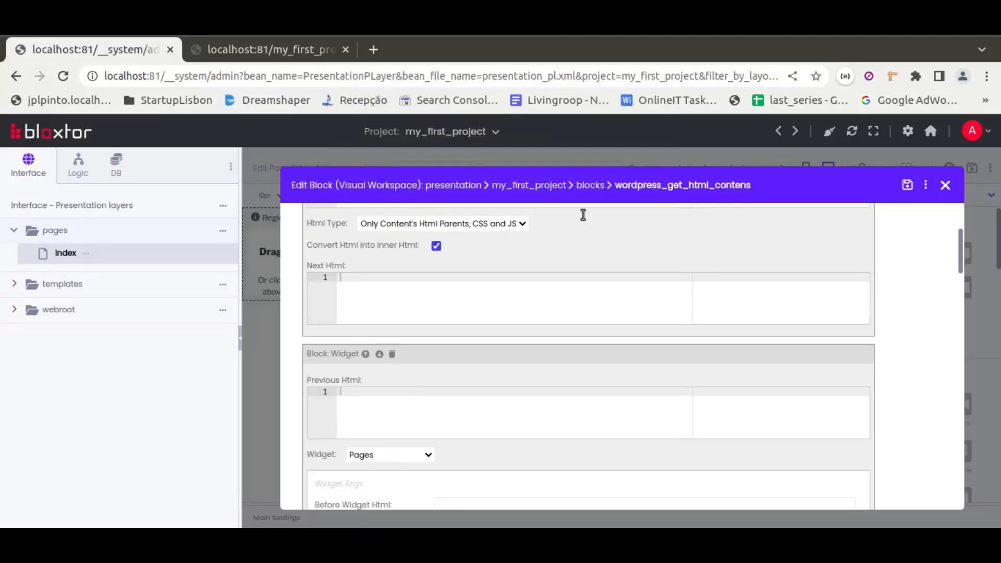
pyautogui.click(392, 355)
pyautogui.click(621, 163)
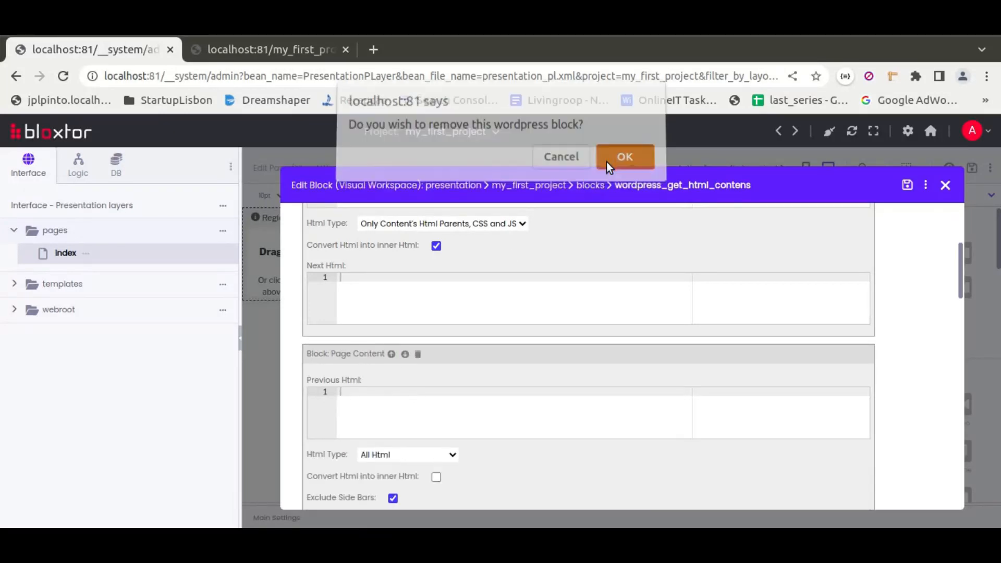
pyautogui.click(907, 185)
pyautogui.click(945, 185)
pyautogui.scroll(-4, 499, 366)
pyautogui.scroll(2, 586, 311)
pyautogui.scroll(2, 649, 321)
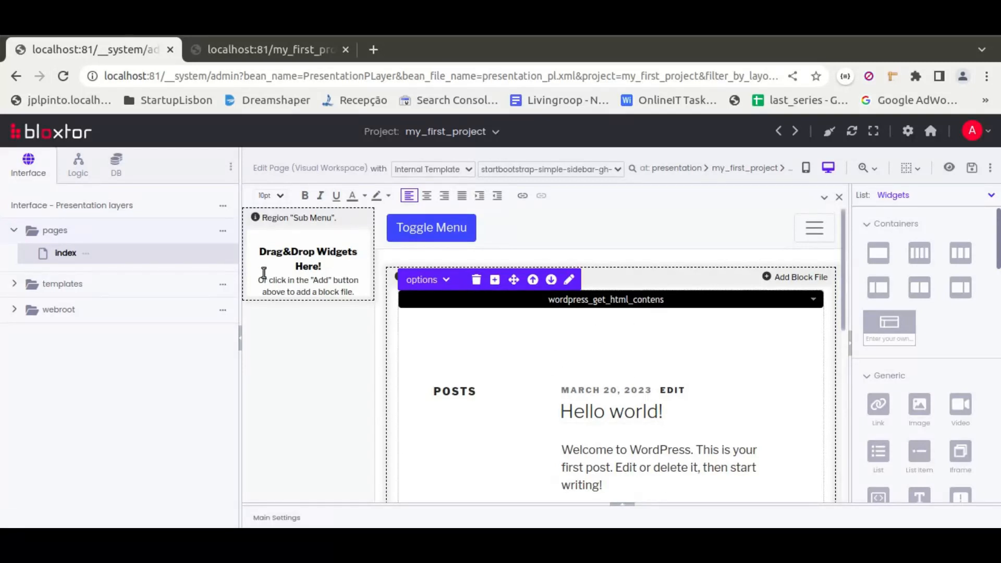
# Add a WordPress HTML contents block to the Sub Menu region and set its WordPress installation to Mysql.
pyautogui.click(934, 195)
pyautogui.click(916, 239)
pyautogui.moveTo(950, 362); pyautogui.dragTo(341, 260)
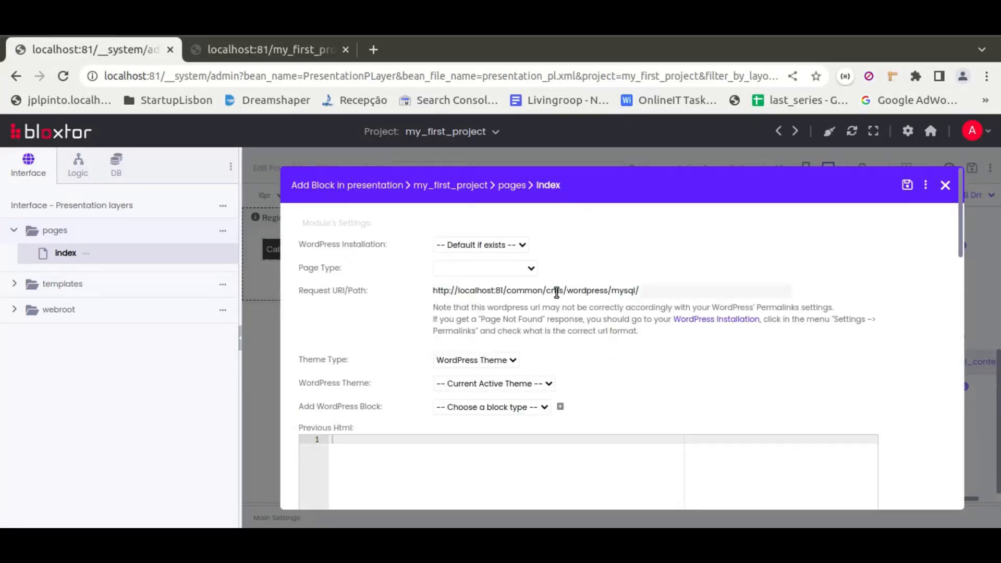
pyautogui.click(485, 245)
pyautogui.click(439, 274)
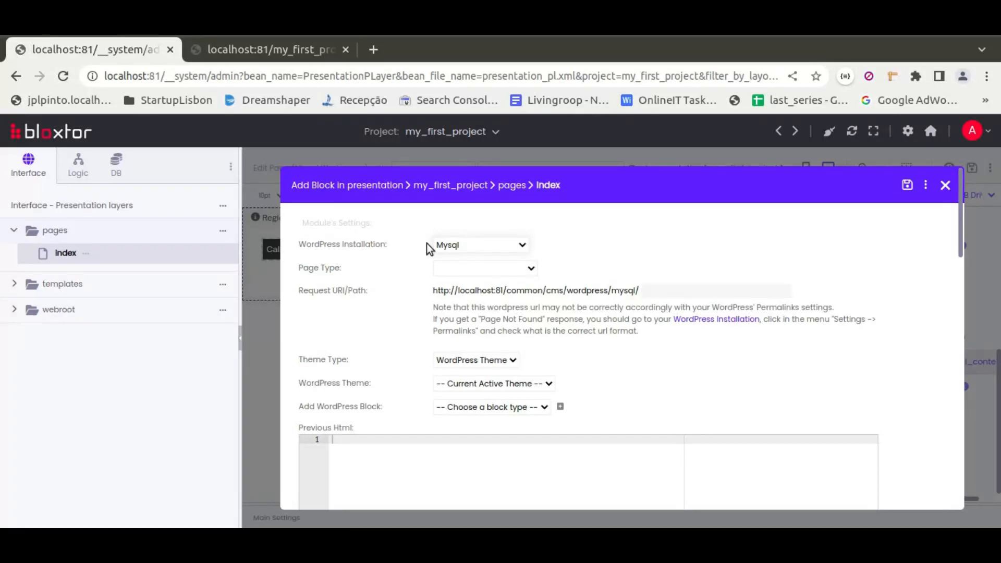
# Add a Page Header block with Html Type "Only Content's Html Parents, CSS and JS" and convert its Html into inner Html.
pyautogui.scroll(-2, 392, 351)
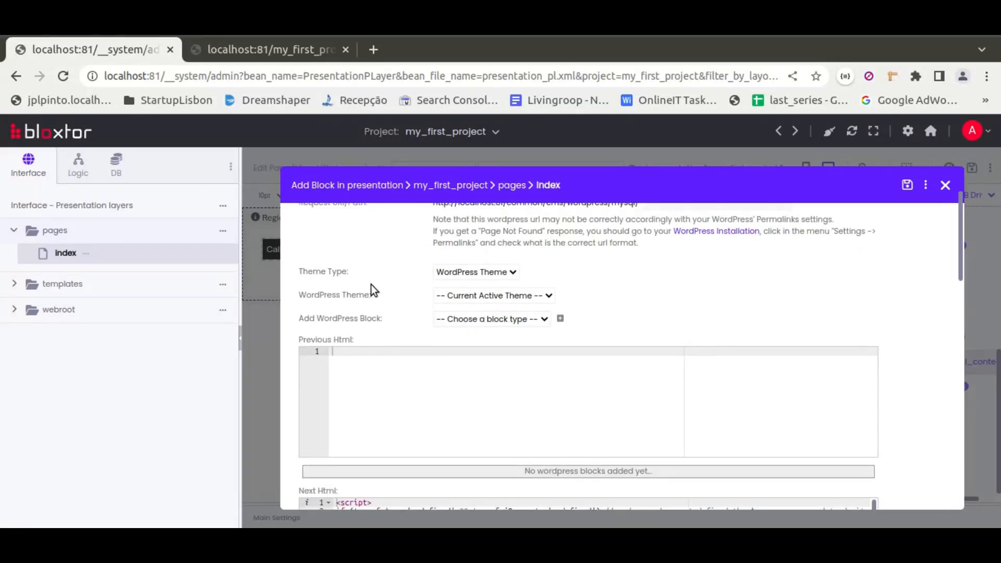
pyautogui.scroll(-2, 412, 287)
pyautogui.click(536, 231)
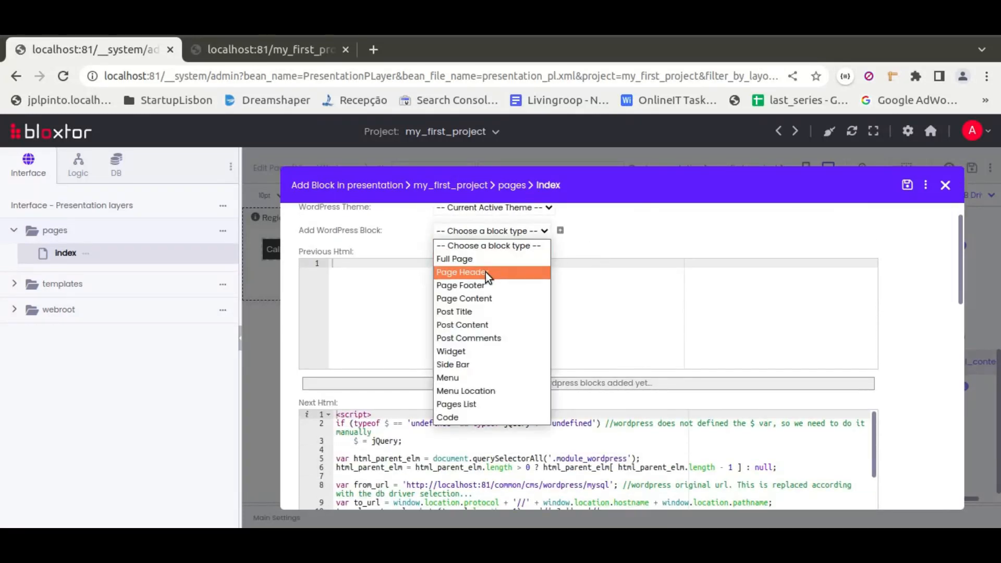
pyautogui.click(486, 271)
pyautogui.click(560, 234)
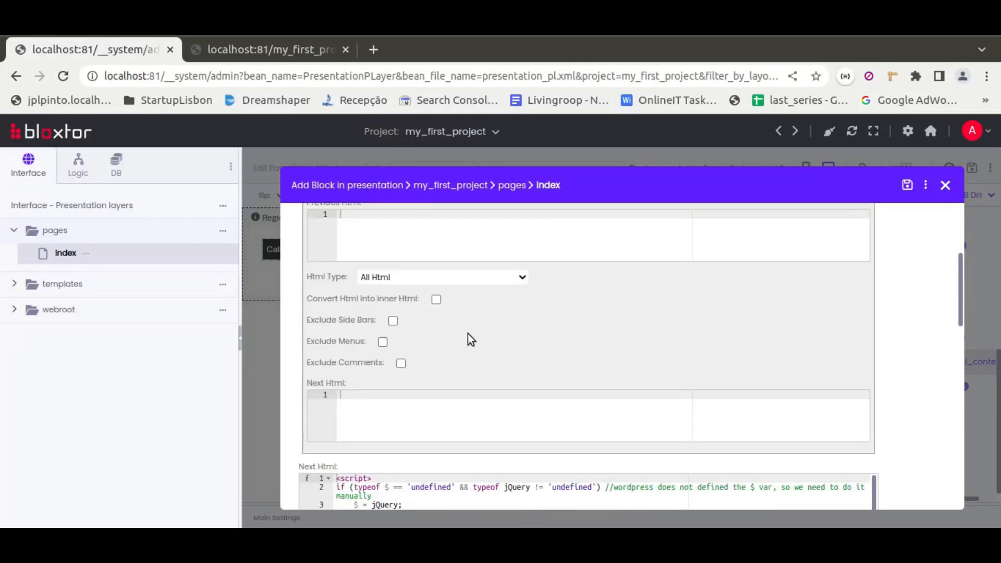
pyautogui.scroll(2, 468, 337)
pyautogui.click(467, 364)
pyautogui.click(481, 472)
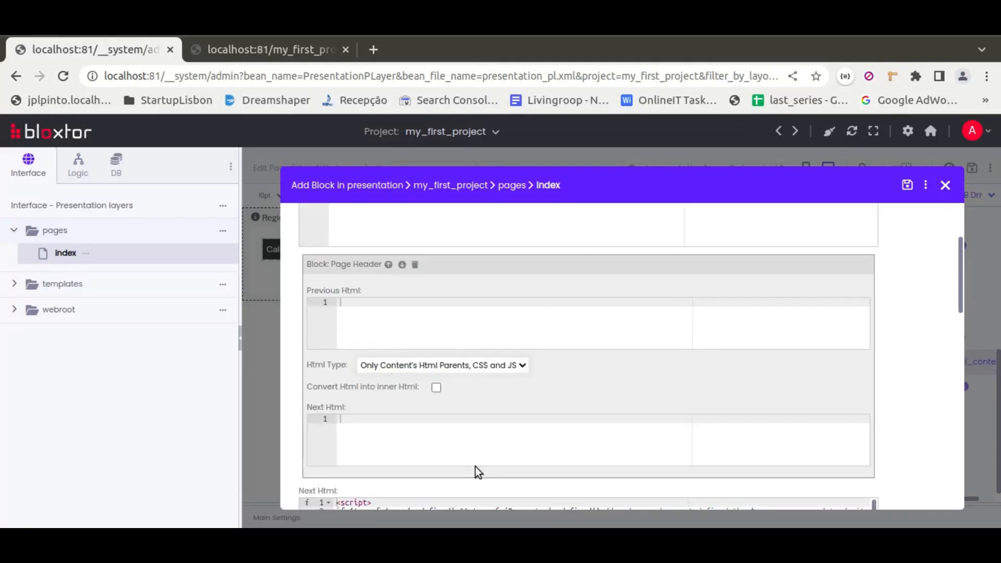
pyautogui.click(436, 387)
# Add a Menu block to the WordPress contents and select "my test menu" as its menu.
pyautogui.scroll(3, 483, 386)
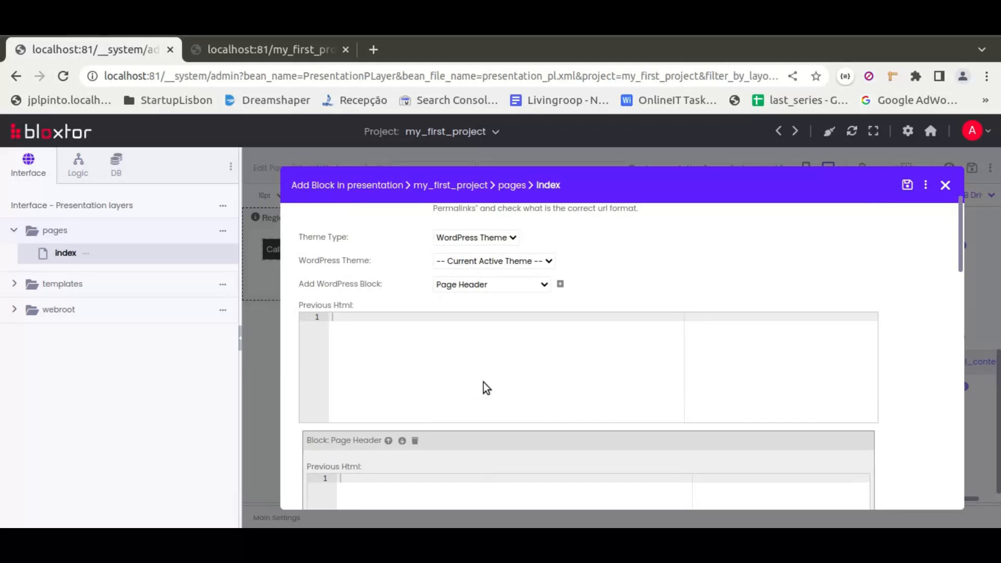
pyautogui.click(489, 282)
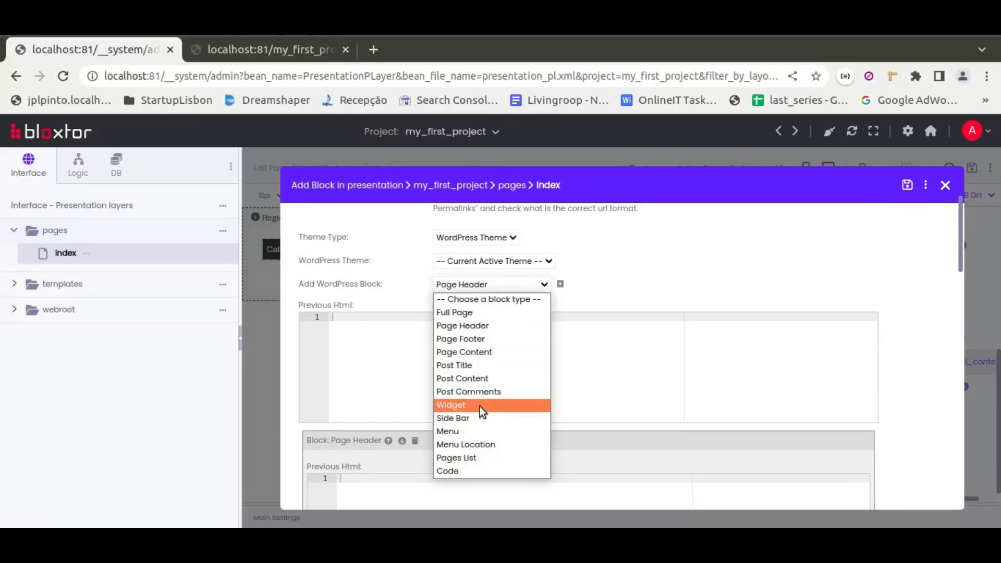
pyautogui.click(467, 433)
pyautogui.click(559, 283)
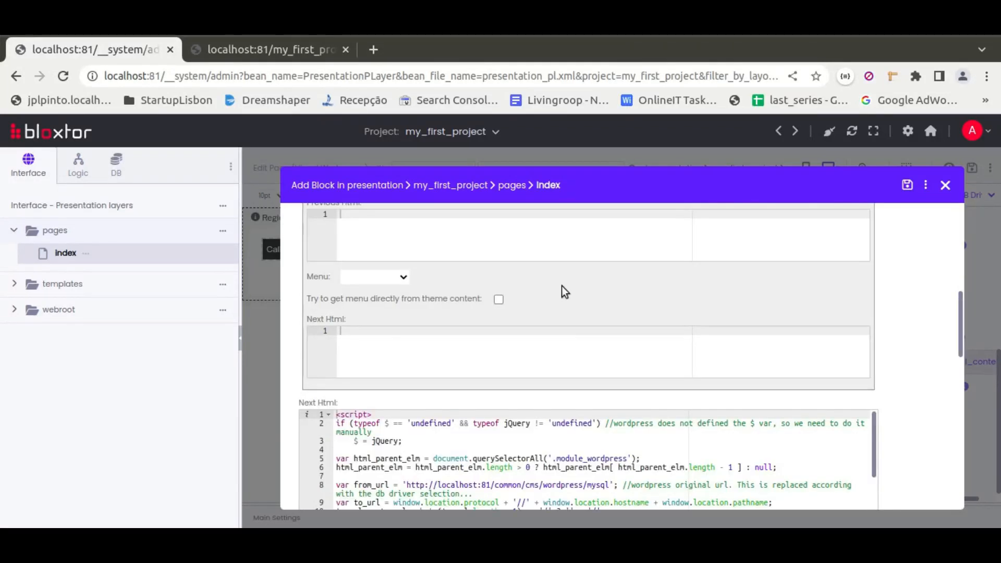
pyautogui.click(375, 276)
pyautogui.click(388, 299)
# Add a Widget block to the WordPress contents and set its widget to Pages.
pyautogui.scroll(5, 646, 350)
pyautogui.scroll(5, 644, 346)
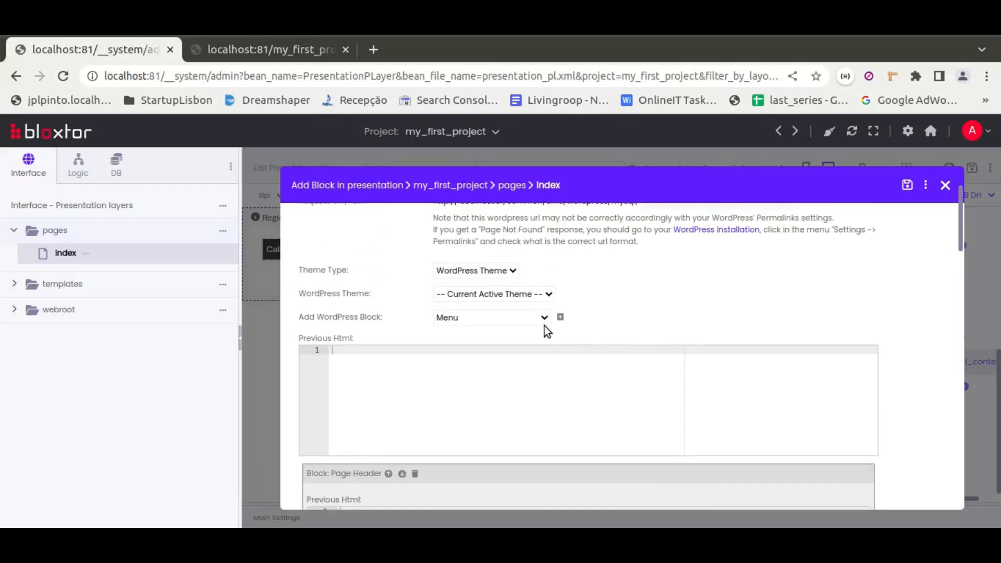
pyautogui.click(514, 316)
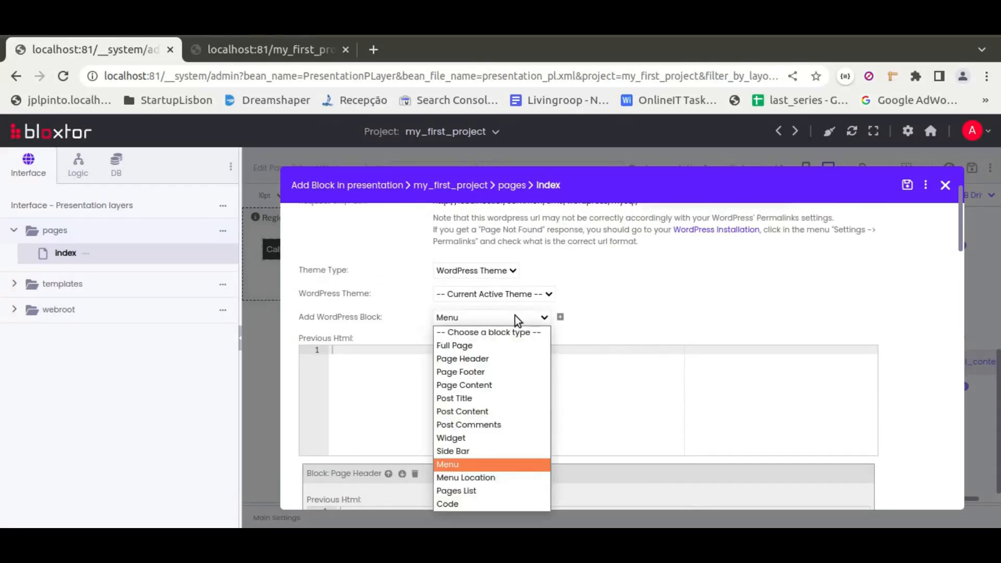
pyautogui.click(457, 438)
pyautogui.click(563, 317)
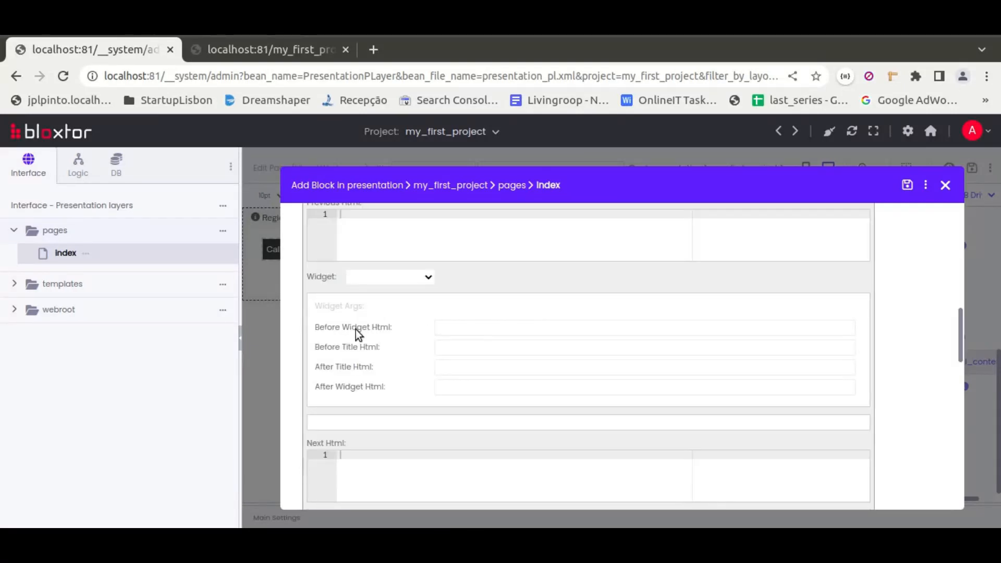
pyautogui.click(413, 277)
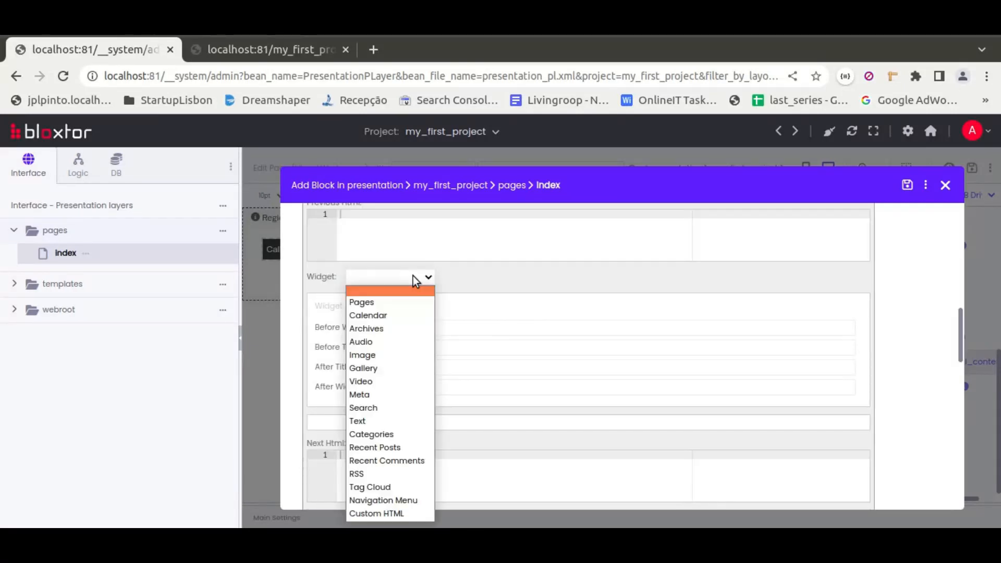
pyautogui.click(398, 299)
# Title the Pages widget "My Pages List" and wrap the title with <h4> before and </h4> after.
pyautogui.click(389, 443)
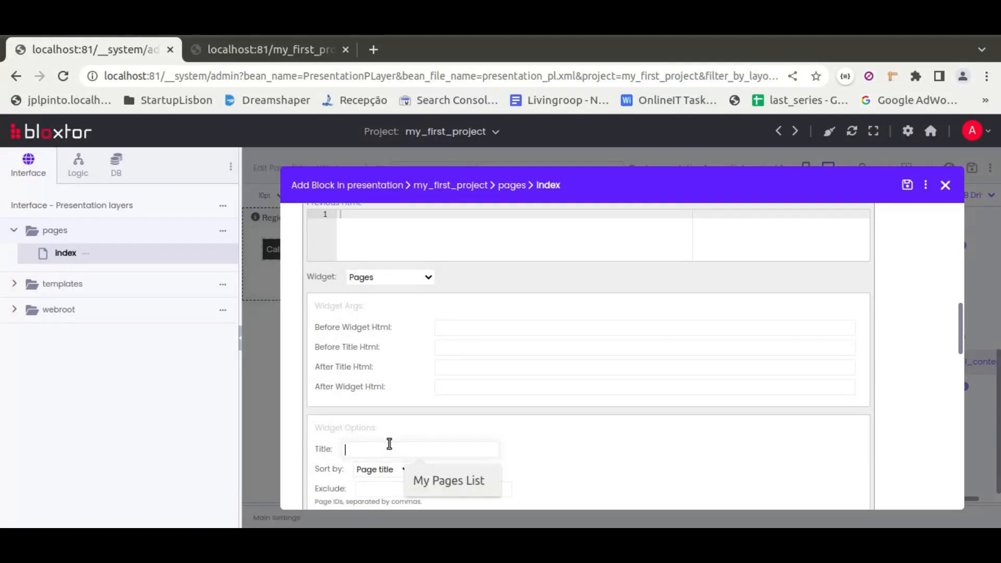
pyautogui.click(471, 482)
pyautogui.click(471, 342)
pyautogui.click(527, 376)
pyautogui.click(499, 368)
pyautogui.click(528, 402)
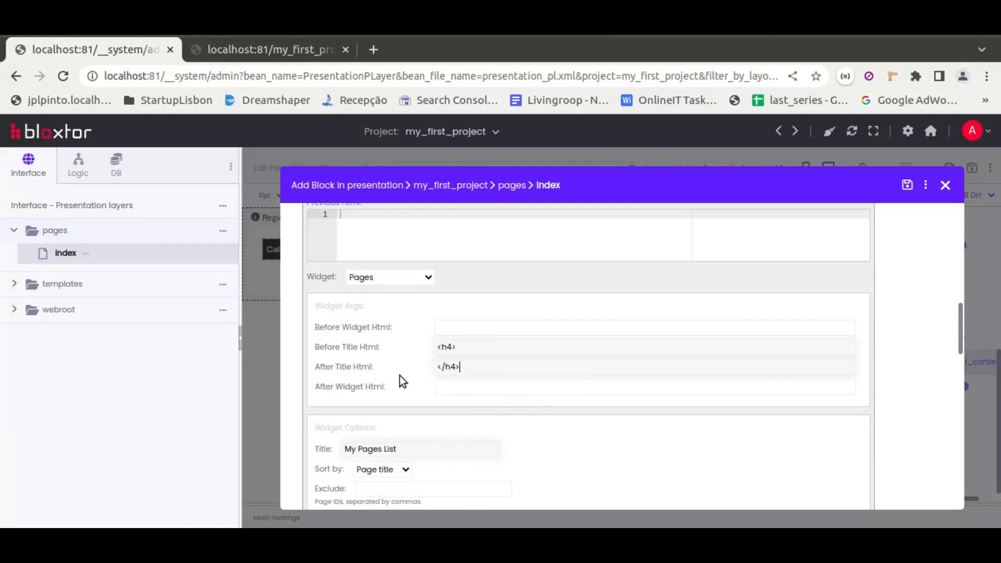
# Enter "<h4>My Menu</h4>" as the Menu block's Previous Html.
pyautogui.scroll(-4, 374, 355)
pyautogui.scroll(9, 357, 348)
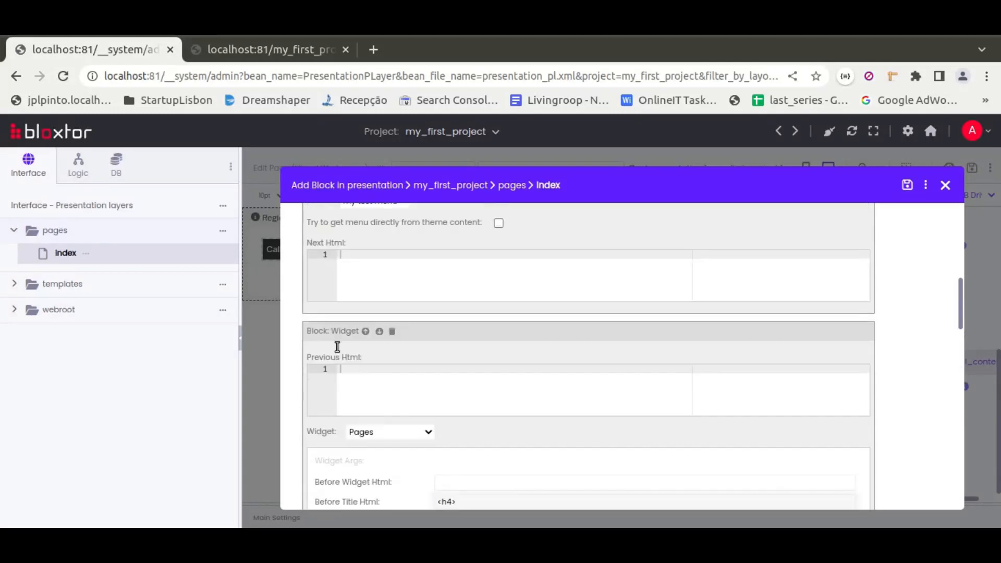
pyautogui.scroll(2, 335, 345)
pyautogui.click(385, 343)
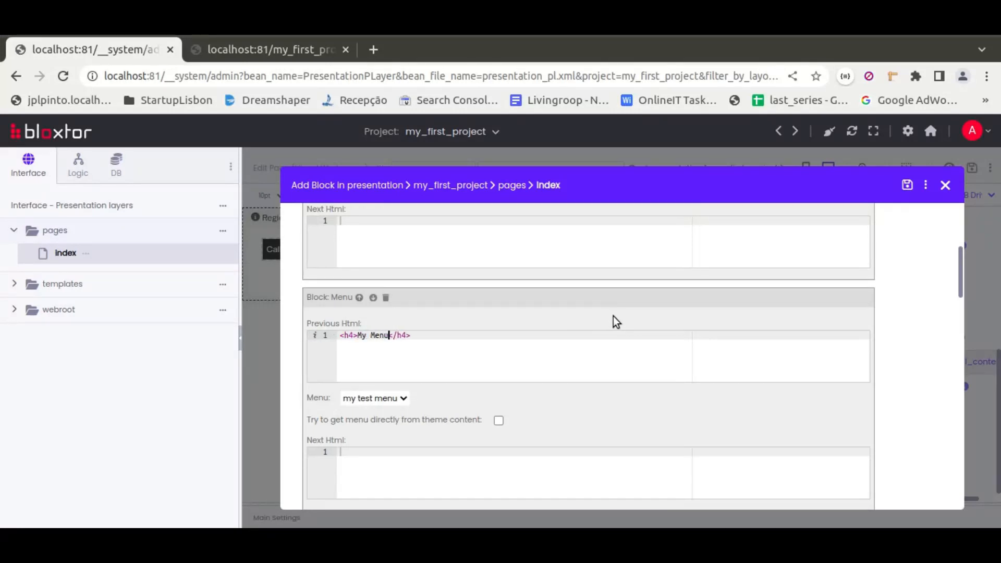
pyautogui.scroll(-8, 299, 303)
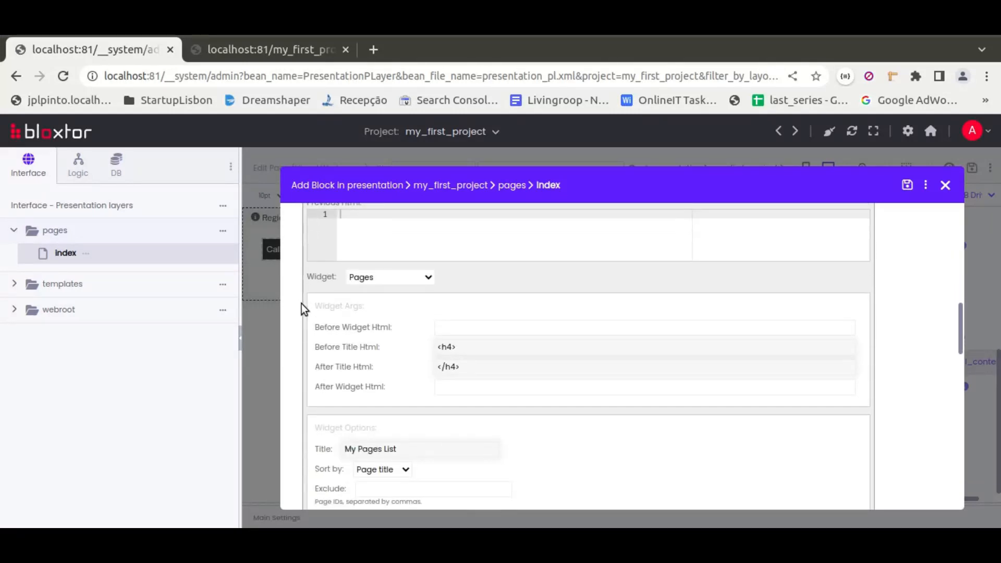
# Add a Page Footer block with Html Type "Only Content's Html Parents, CSS and JS", converted into inner Html, and save and close the block.
pyautogui.scroll(10, 302, 308)
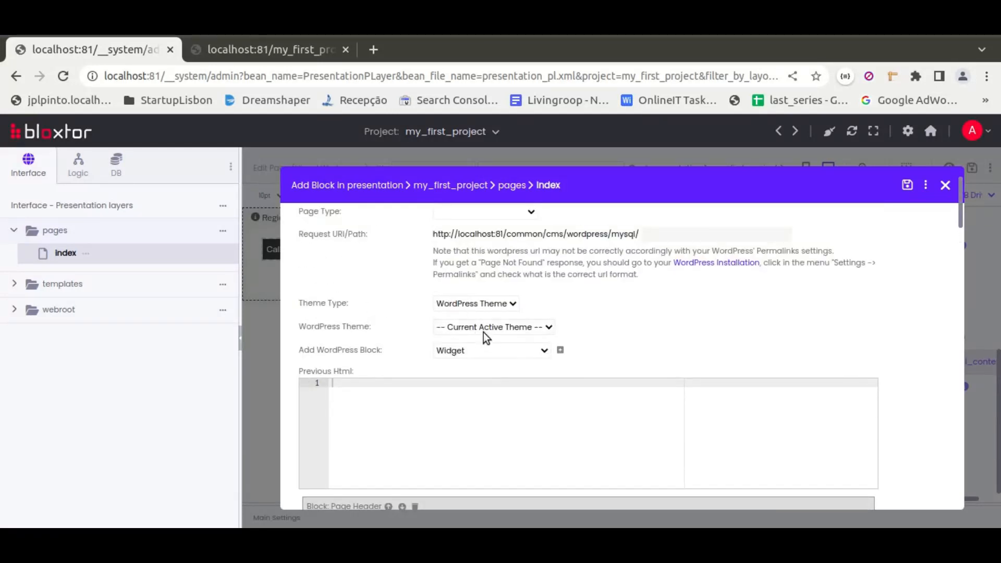
pyautogui.click(489, 349)
pyautogui.click(473, 204)
pyautogui.click(560, 351)
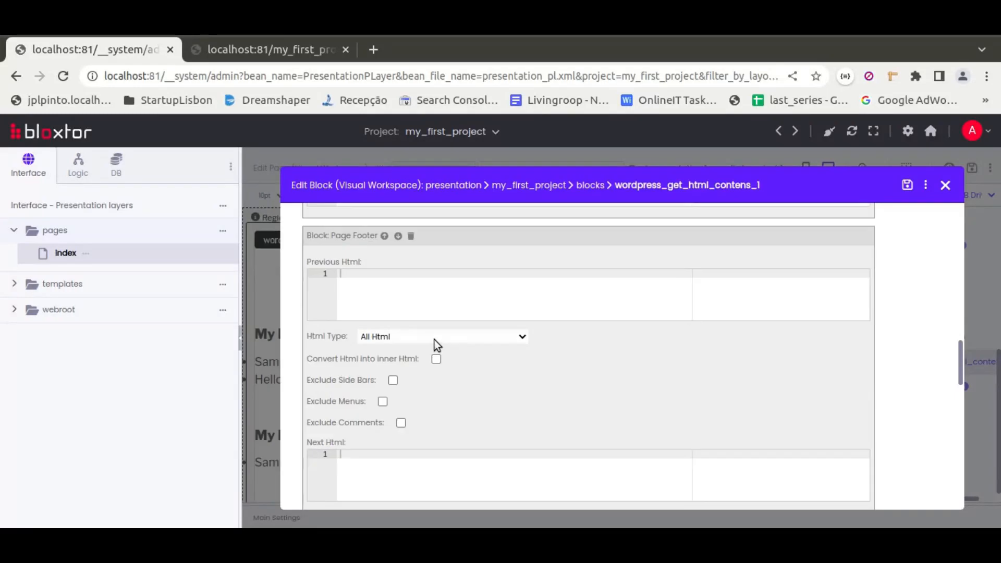
pyautogui.click(434, 340)
pyautogui.click(457, 443)
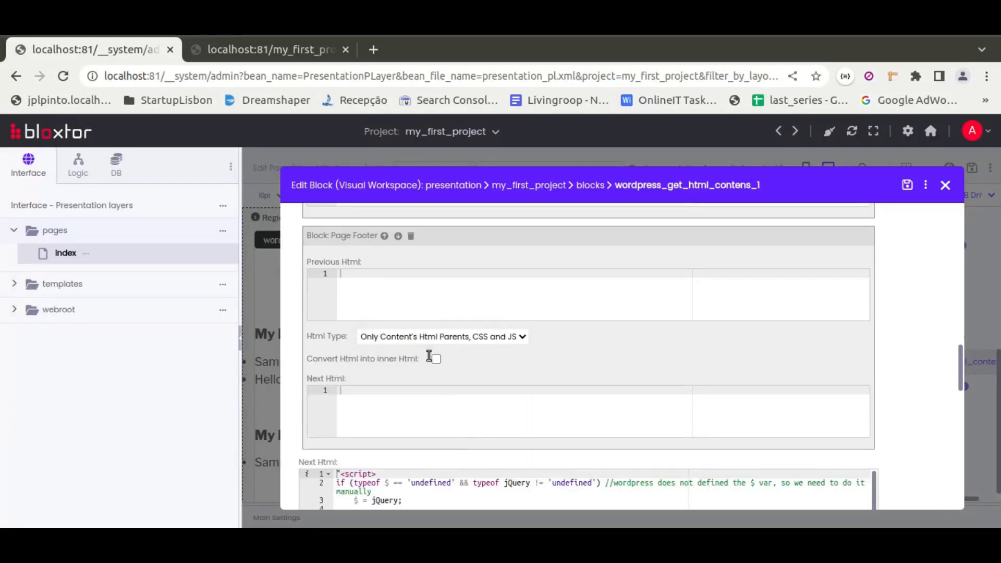
pyautogui.click(907, 184)
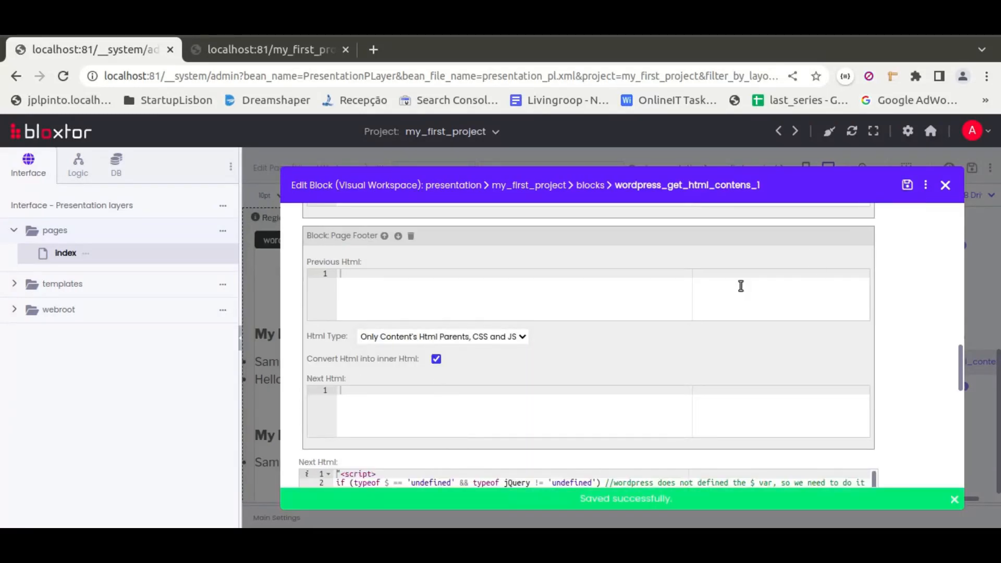
pyautogui.click(944, 185)
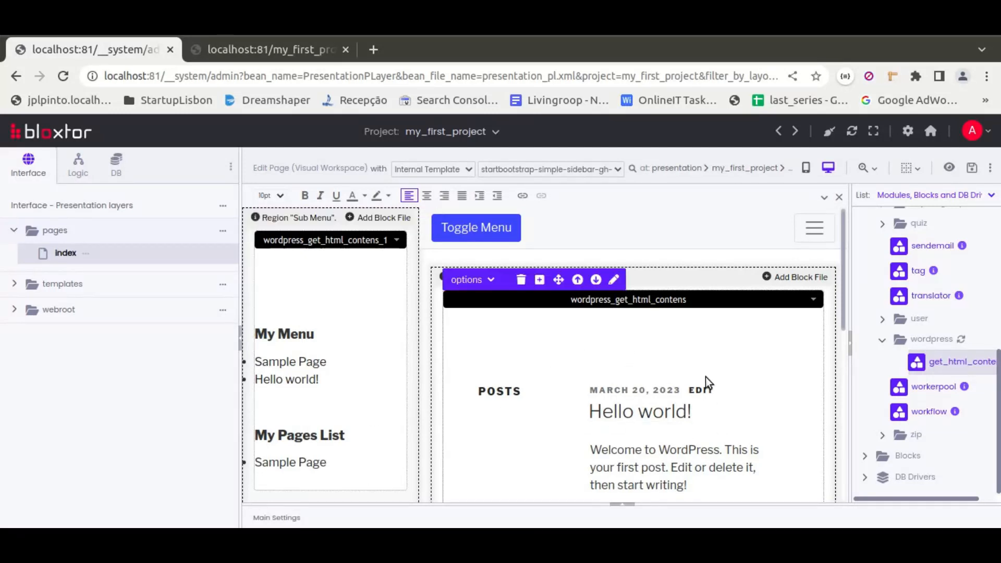
# Save the index page and preview it in the browser to check the sidebar menu, pages list and posts.
pyautogui.scroll(-2, 705, 377)
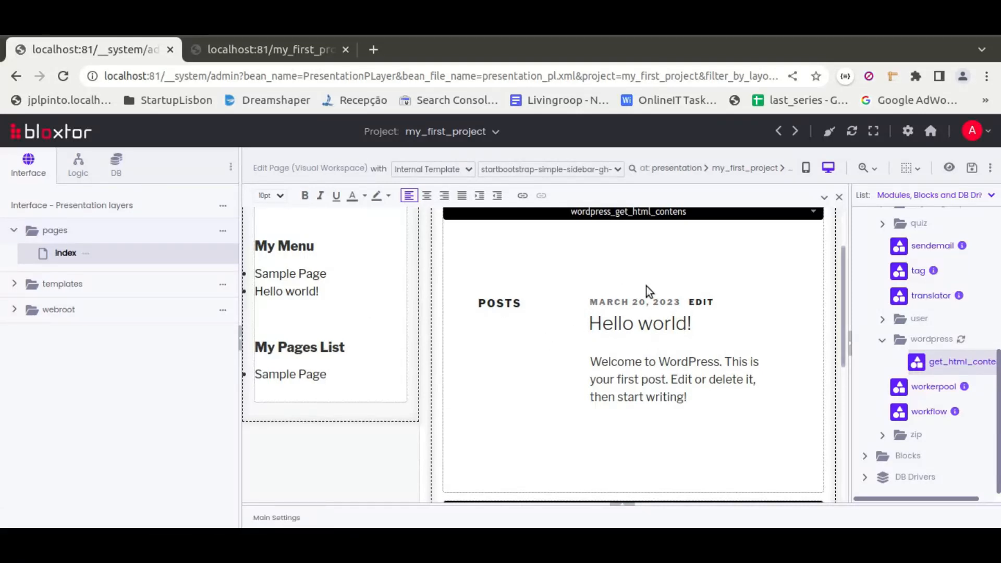
pyautogui.click(971, 168)
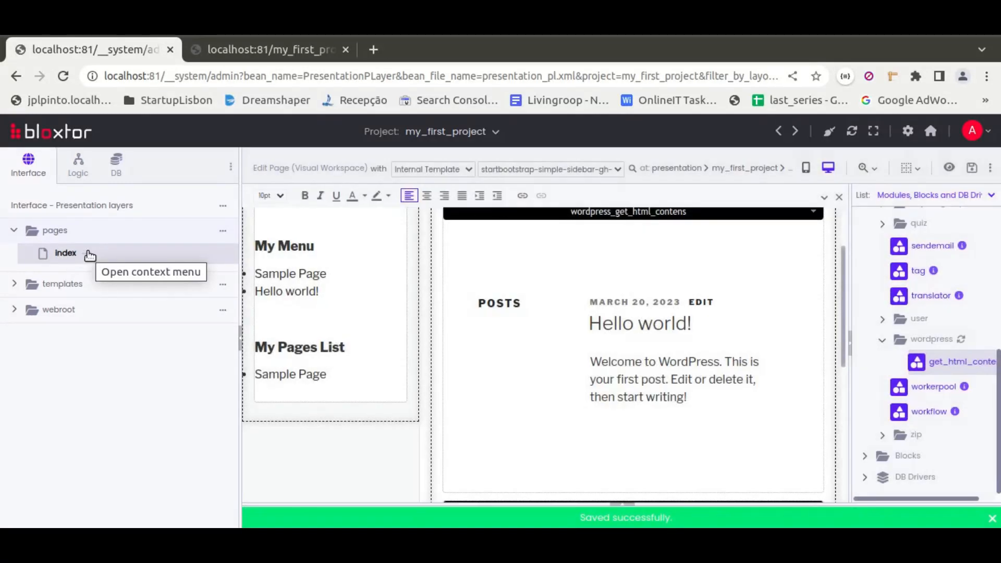
pyautogui.click(87, 253)
pyautogui.click(102, 255)
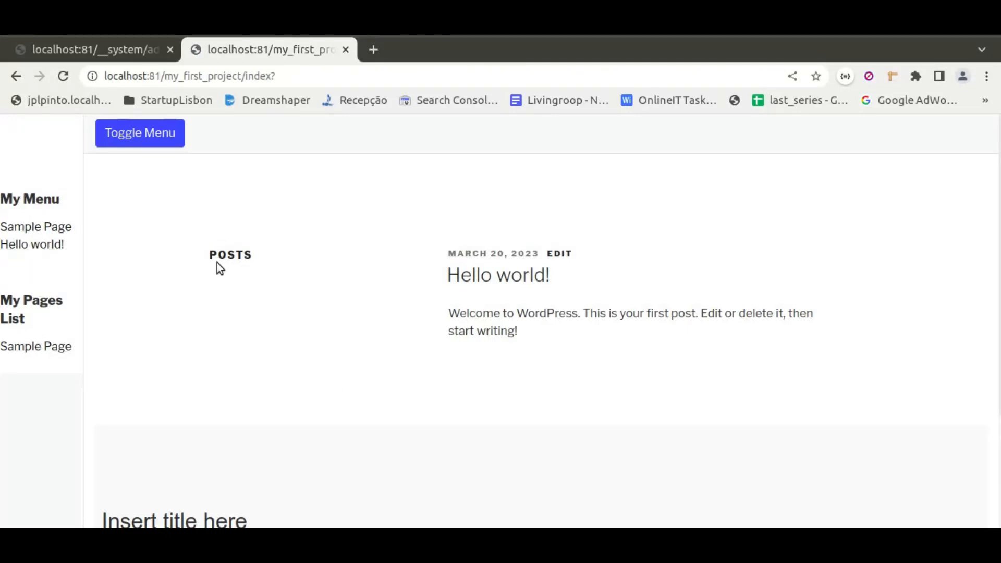
pyautogui.scroll(-3, 379, 313)
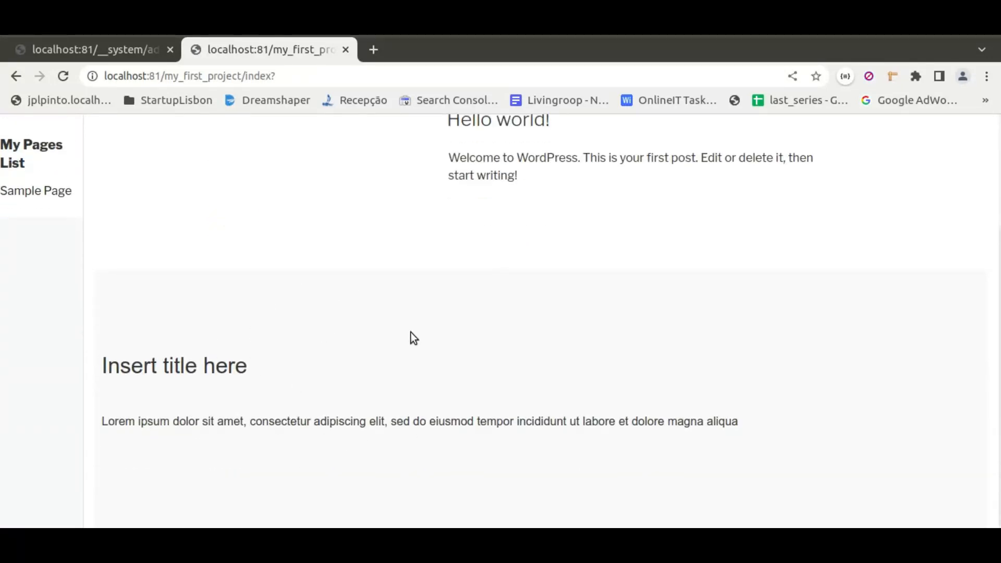
pyautogui.scroll(3, 404, 346)
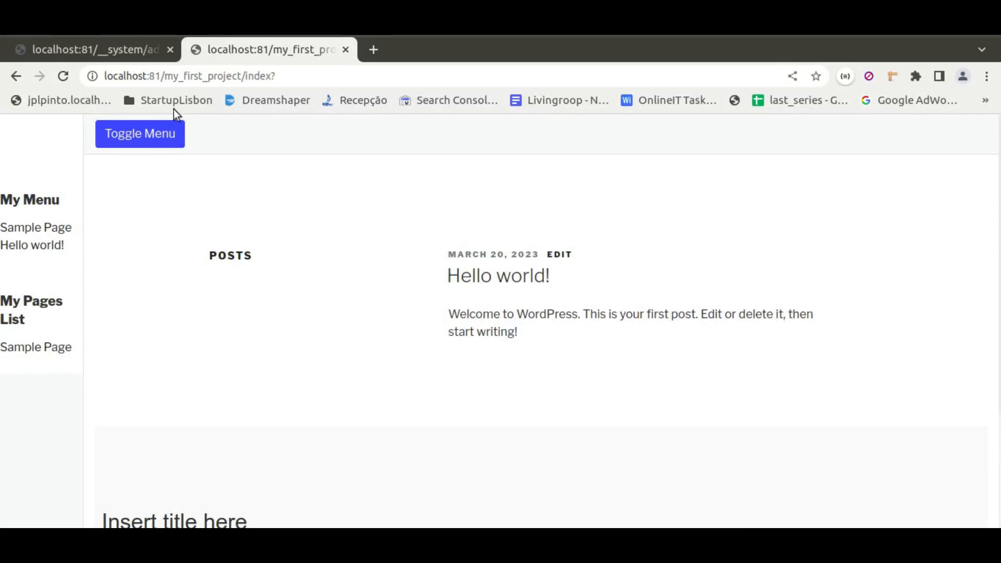
# Return to the page editor and add a new page named page_2 to the pages folder.
pyautogui.click(124, 52)
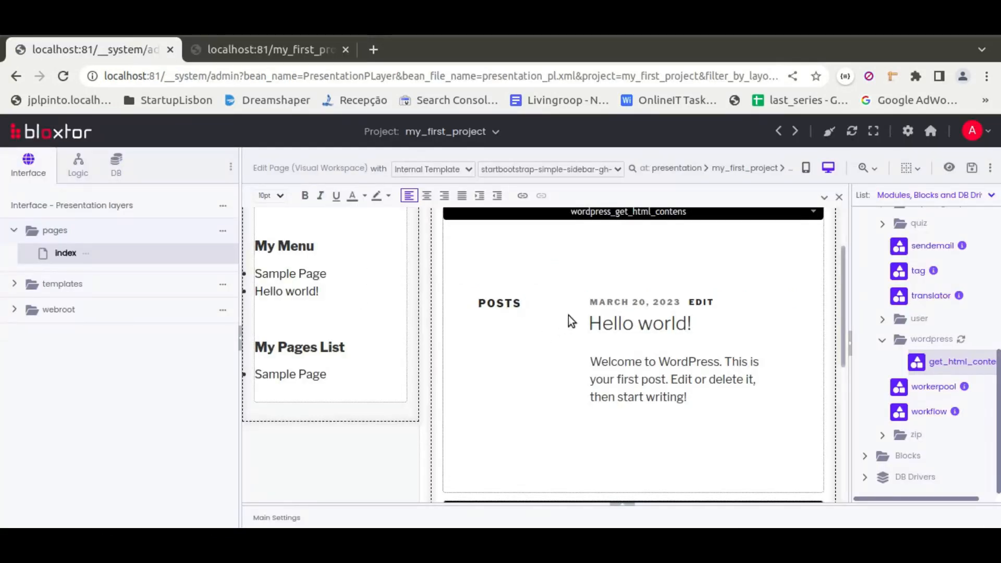
pyautogui.click(226, 234)
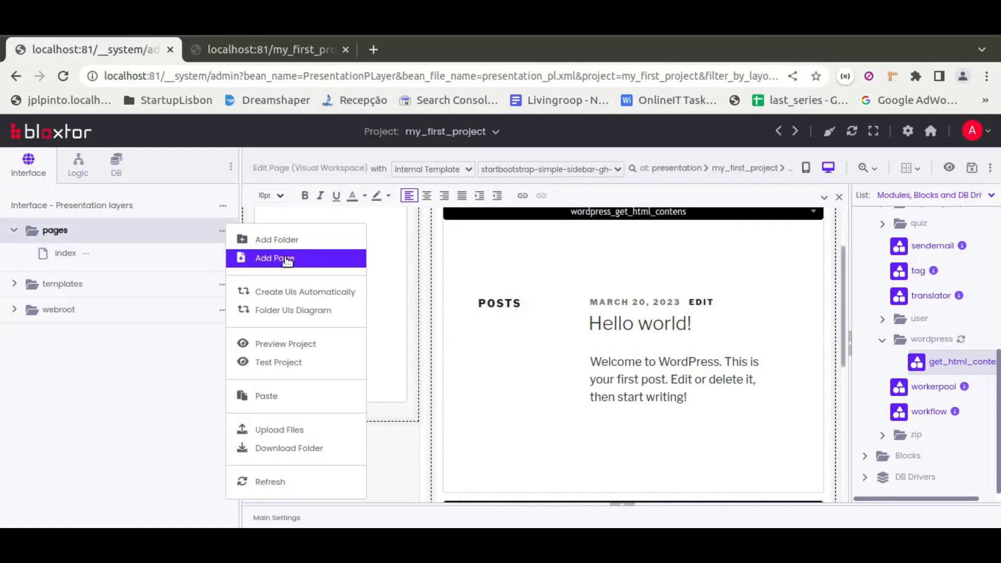
pyautogui.click(288, 257)
pyautogui.write('page_2')
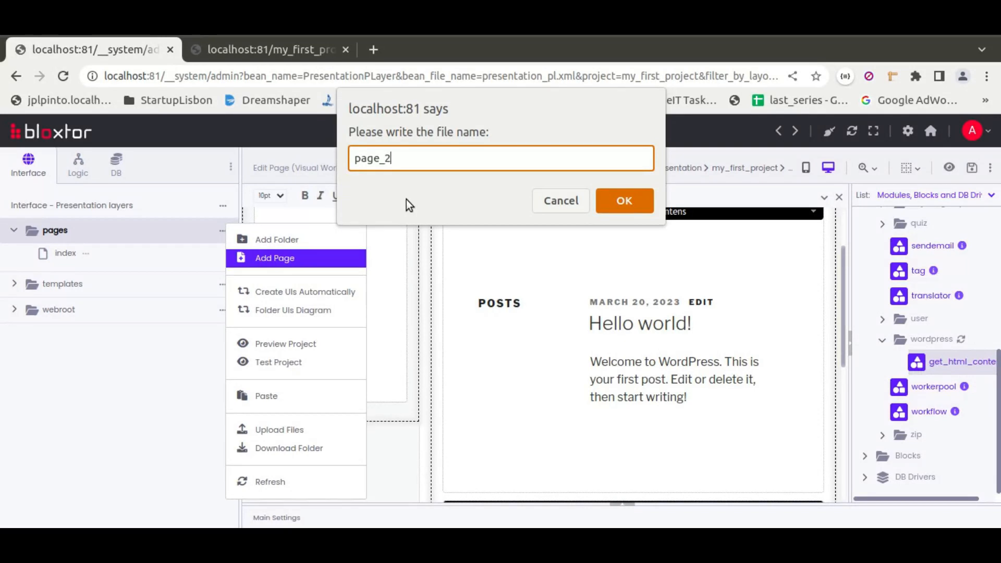
pyautogui.press('Return')
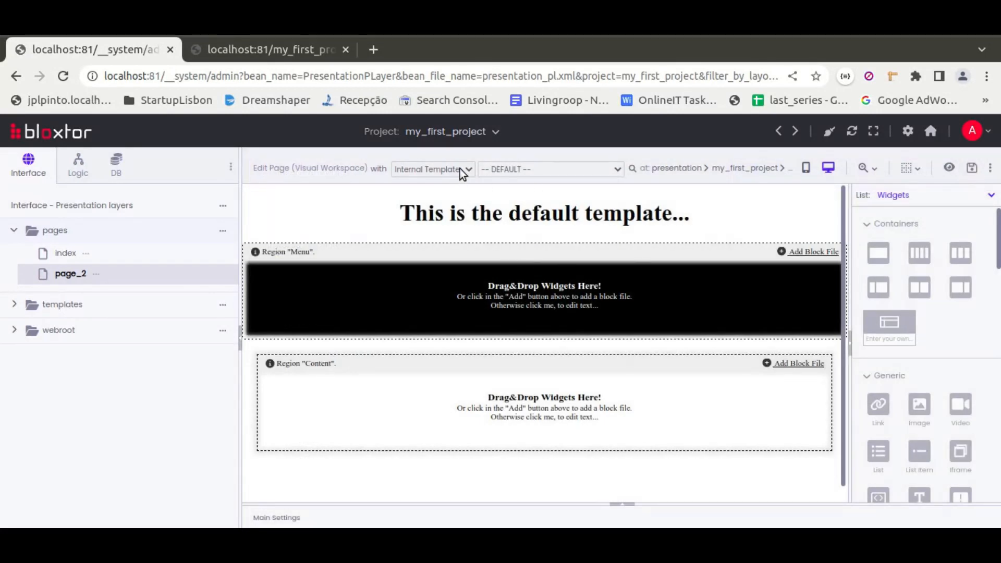
# Switch page_2 to an External Template of type WordPress Template and collapse the template settings.
pyautogui.click(466, 170)
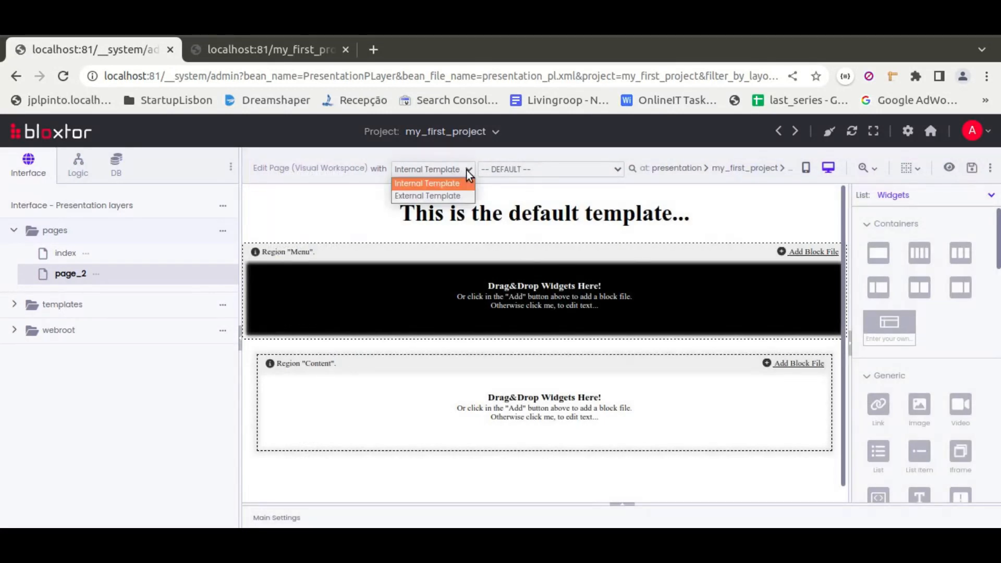
pyautogui.click(442, 196)
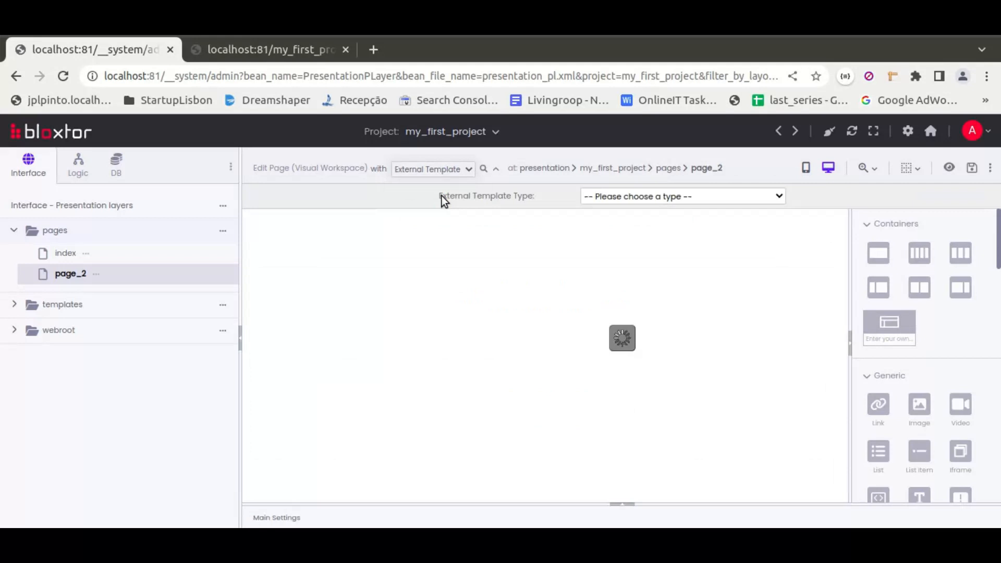
pyautogui.click(596, 202)
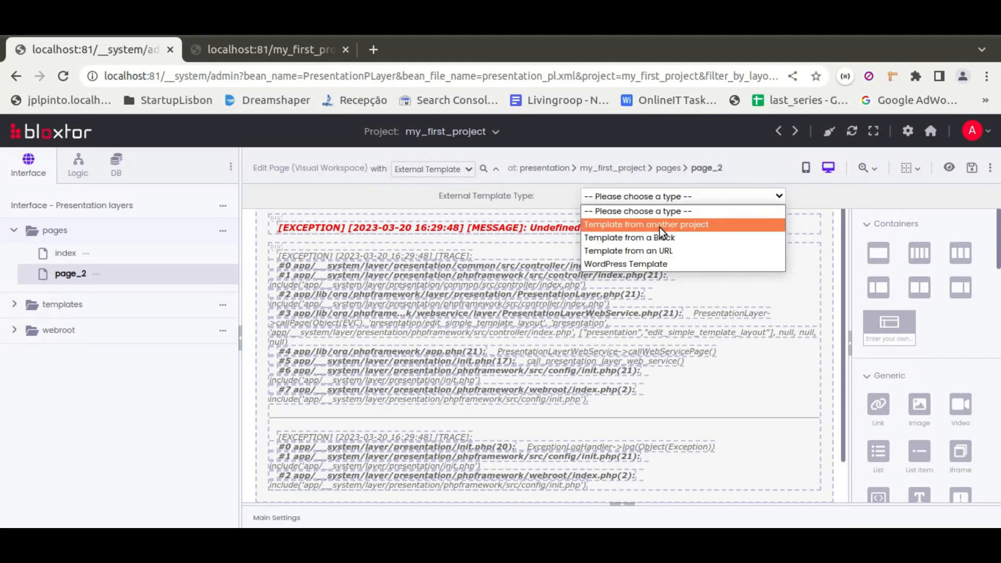
pyautogui.click(624, 263)
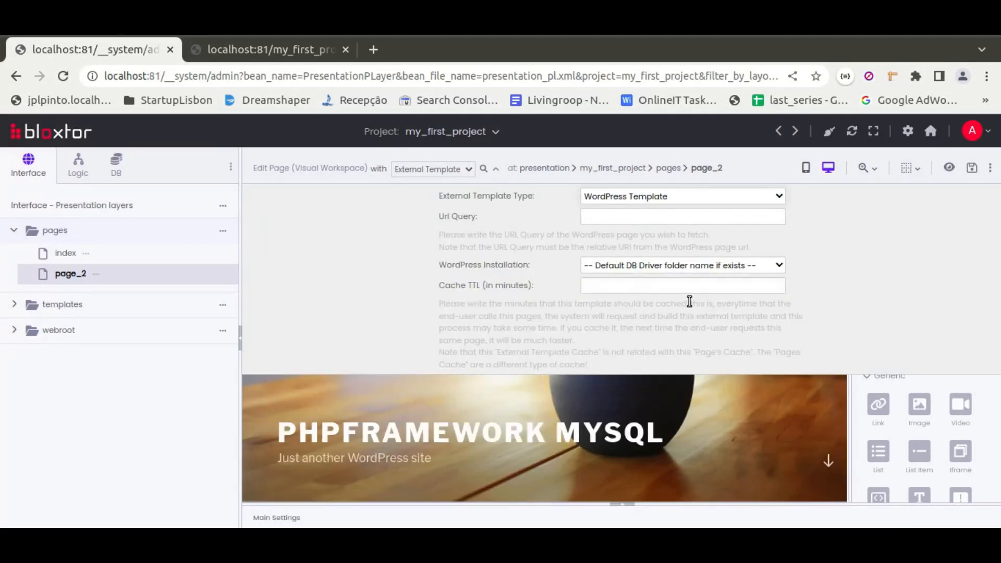
pyautogui.click(495, 170)
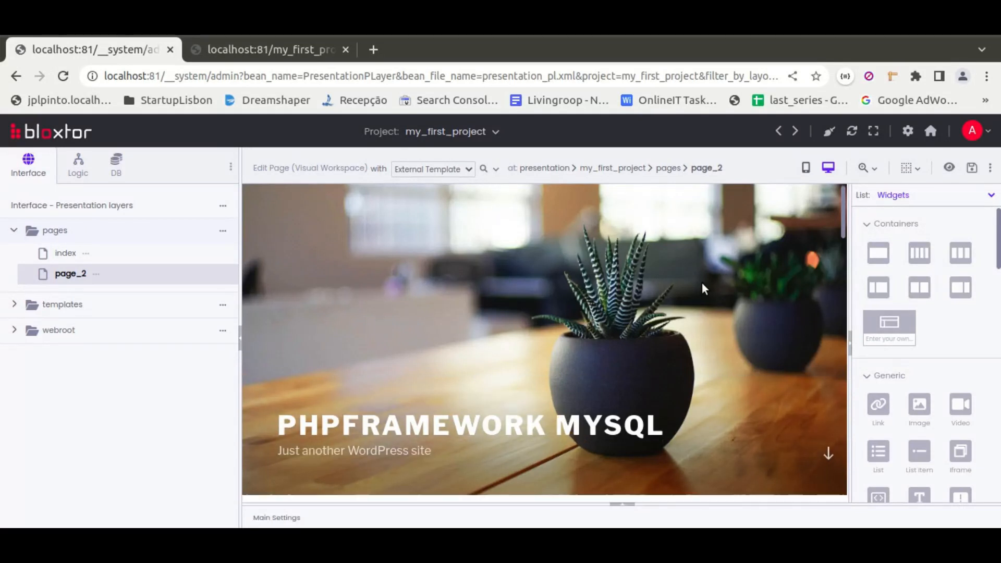
# Examine the WordPress template's regions on page_2, from the header through the theme content, posts and sidebar.
pyautogui.scroll(-8, 701, 283)
pyautogui.scroll(-2, 665, 289)
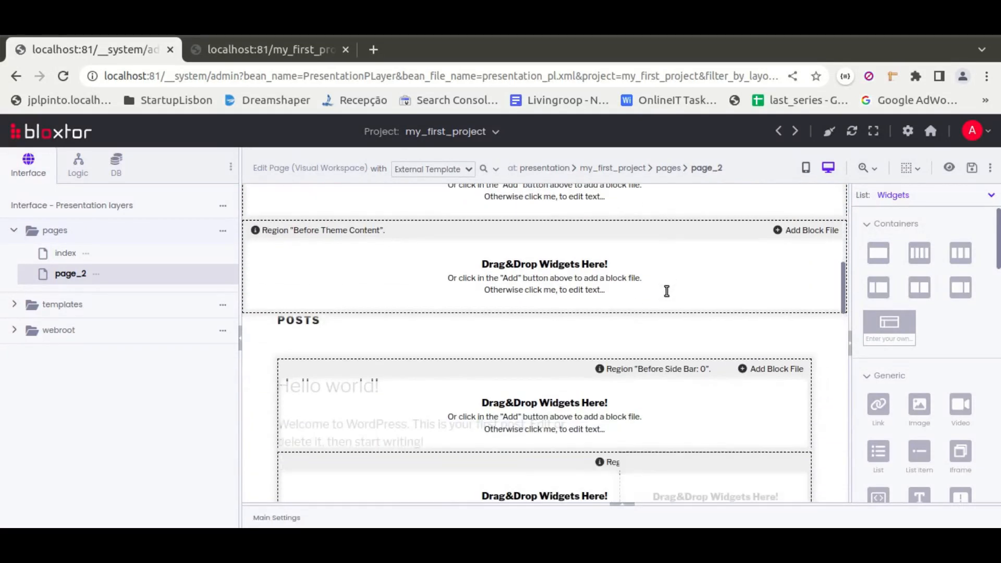
pyautogui.scroll(5, 614, 326)
pyautogui.scroll(-3, 596, 359)
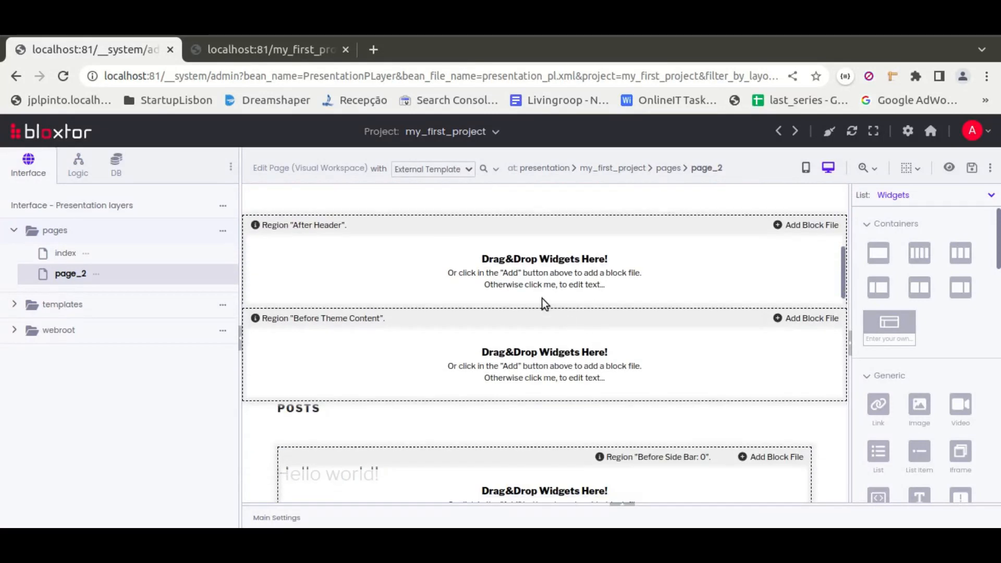
pyautogui.scroll(-2, 593, 376)
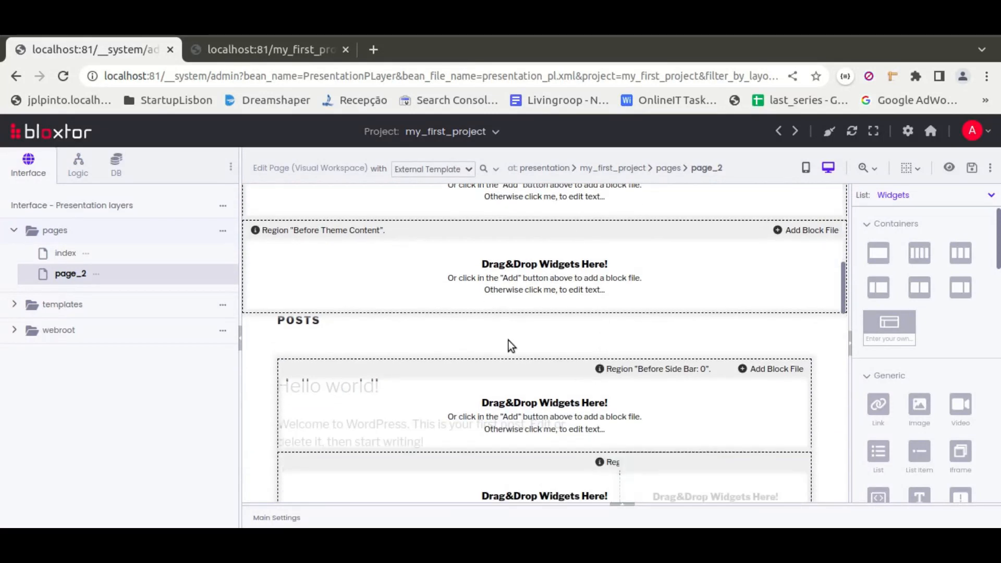
pyautogui.scroll(-3, 508, 340)
pyautogui.scroll(-5, 574, 386)
pyautogui.scroll(-8, 567, 407)
pyautogui.scroll(8, 560, 399)
pyautogui.scroll(12, 559, 398)
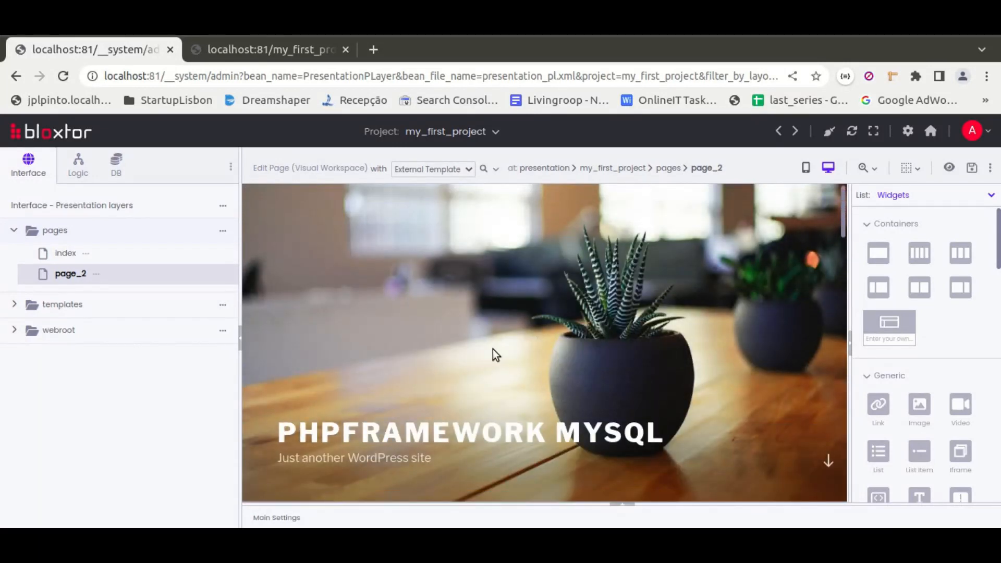
pyautogui.scroll(-5, 492, 348)
pyautogui.scroll(-1, 474, 279)
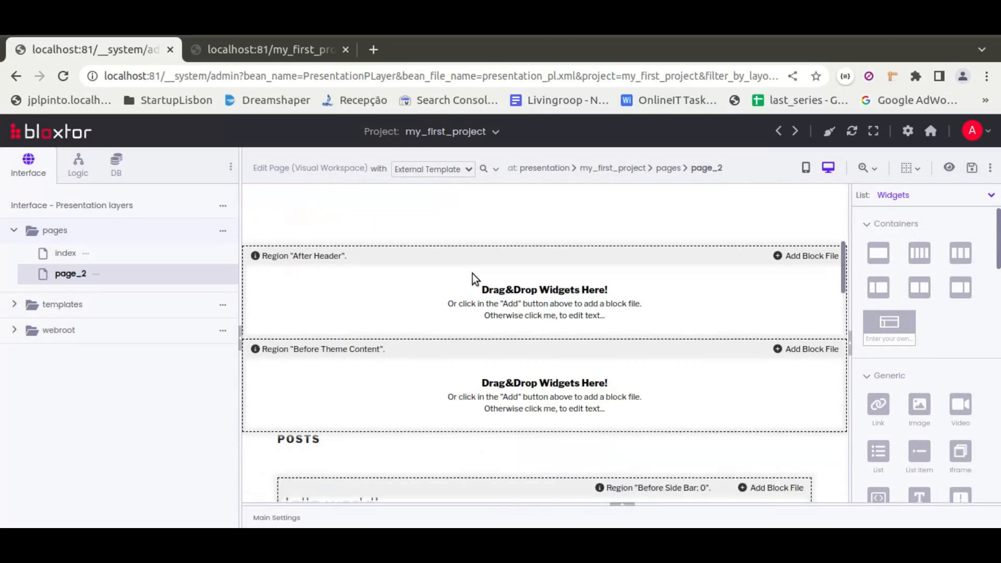
pyautogui.scroll(-1, 472, 274)
pyautogui.scroll(-3, 561, 390)
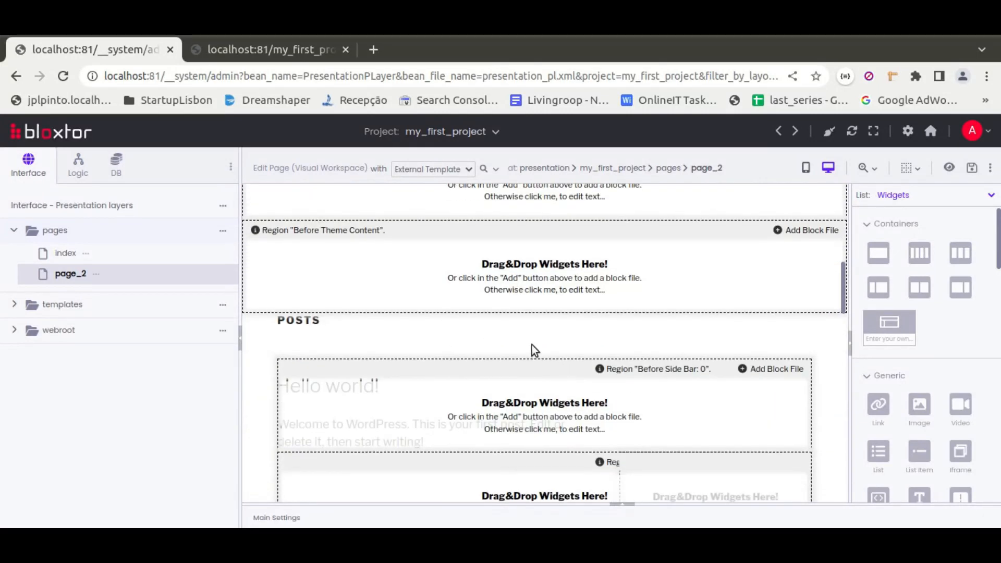
pyautogui.scroll(2, 531, 345)
pyautogui.scroll(-1, 532, 345)
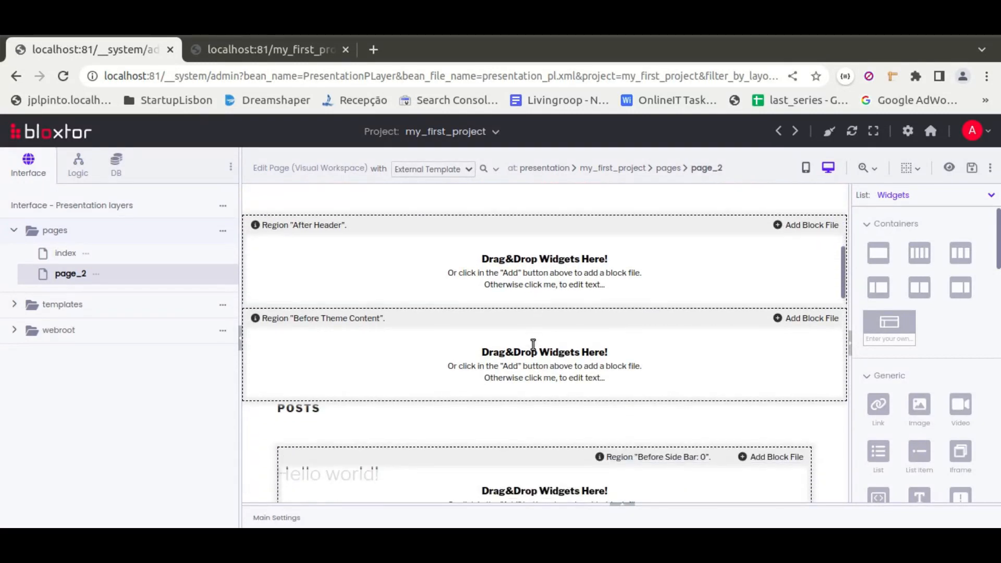
# List the my_first_project blocks and place the echostr block in page_2's "Before Theme Content" region.
pyautogui.click(900, 199)
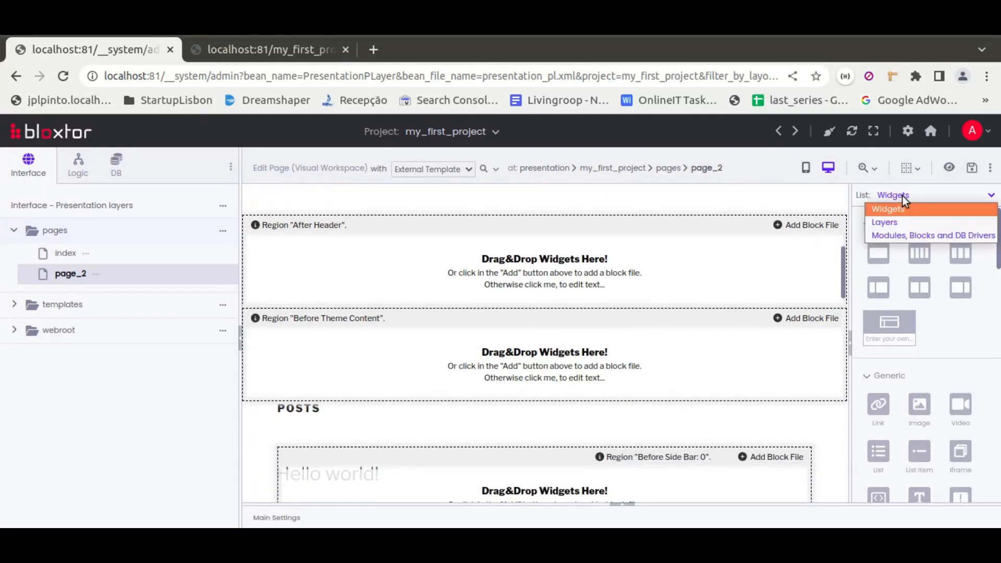
pyautogui.click(896, 234)
pyautogui.click(864, 246)
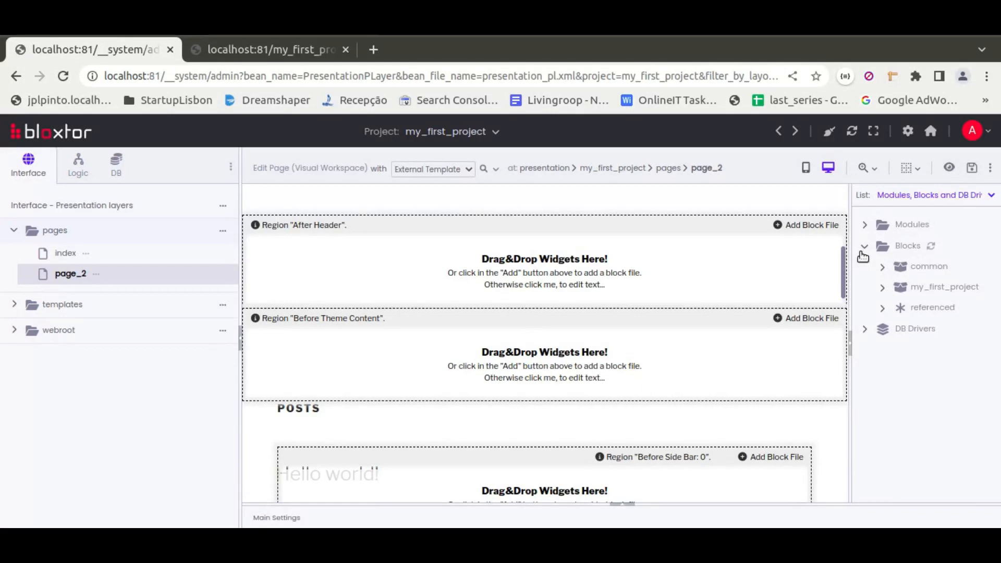
pyautogui.click(882, 287)
pyautogui.moveTo(941, 310); pyautogui.dragTo(610, 374)
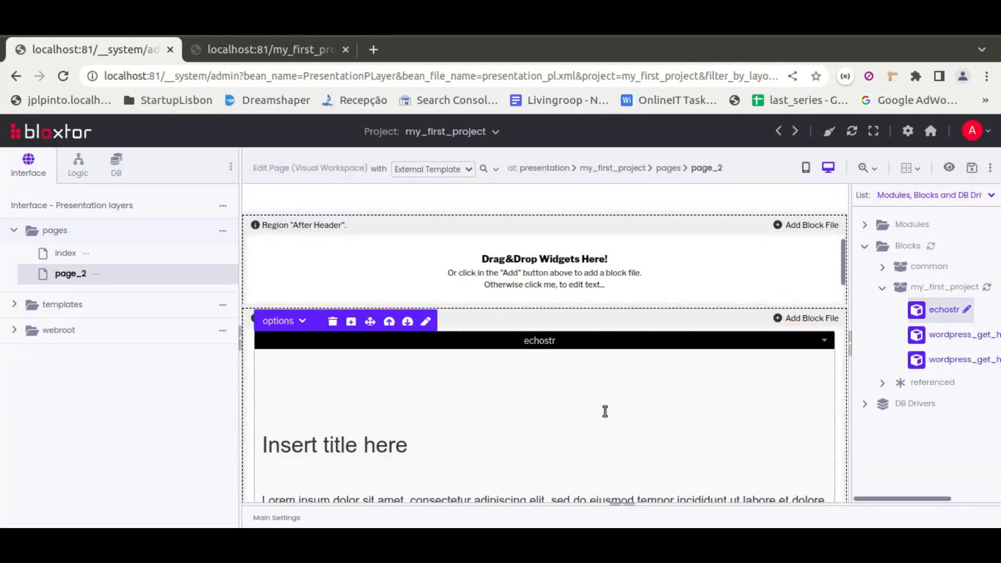
# Place another echostr block in the "After Theme Content" region and save page_2.
pyautogui.scroll(-10, 605, 411)
pyautogui.scroll(-10, 584, 367)
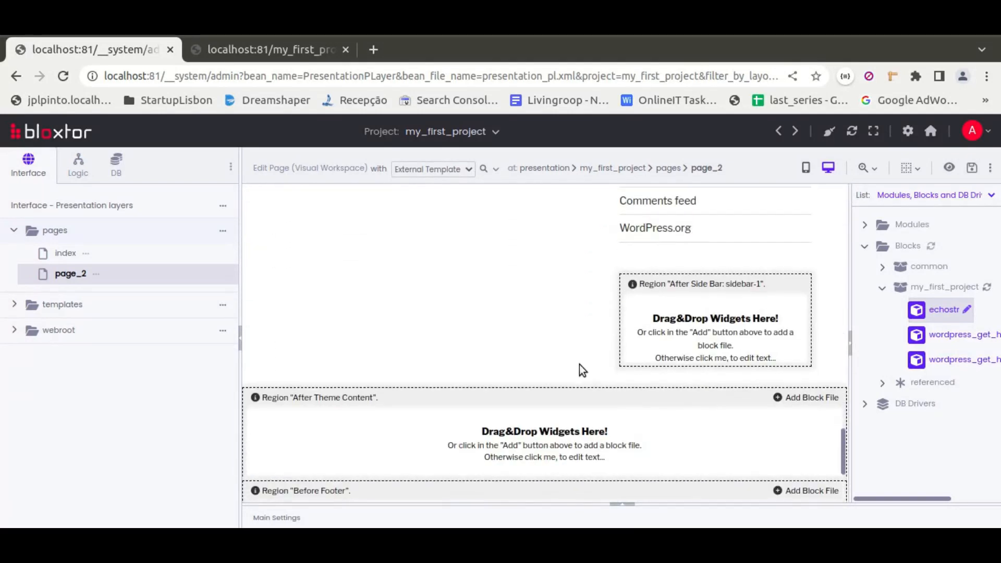
pyautogui.scroll(-2, 580, 364)
pyautogui.moveTo(943, 310); pyautogui.dragTo(592, 365)
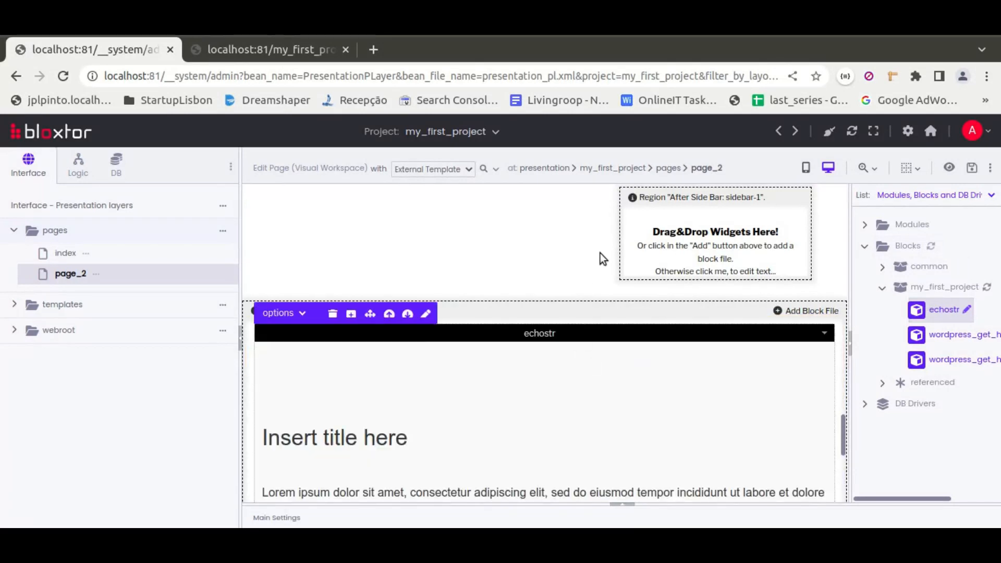
pyautogui.click(971, 168)
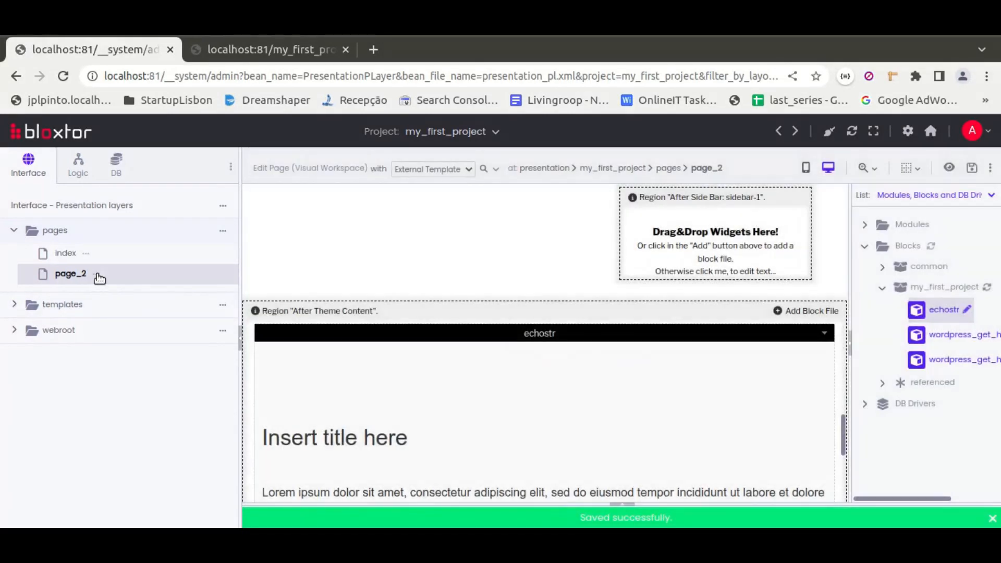
# Preview page_2 in the browser and check the echostr blocks before and after the WordPress theme content.
pyautogui.rightClick(99, 279)
pyautogui.click(154, 240)
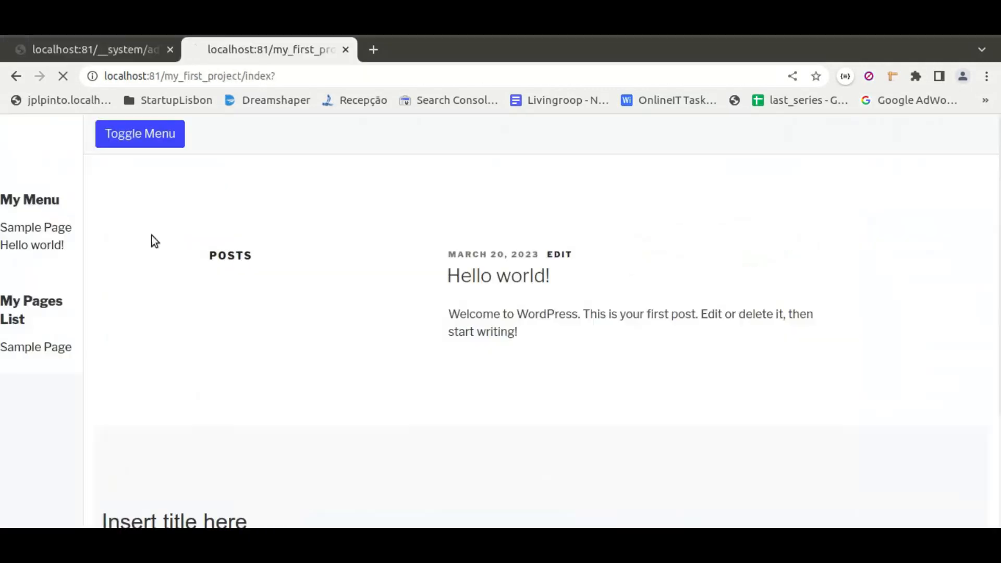
pyautogui.scroll(-5, 527, 248)
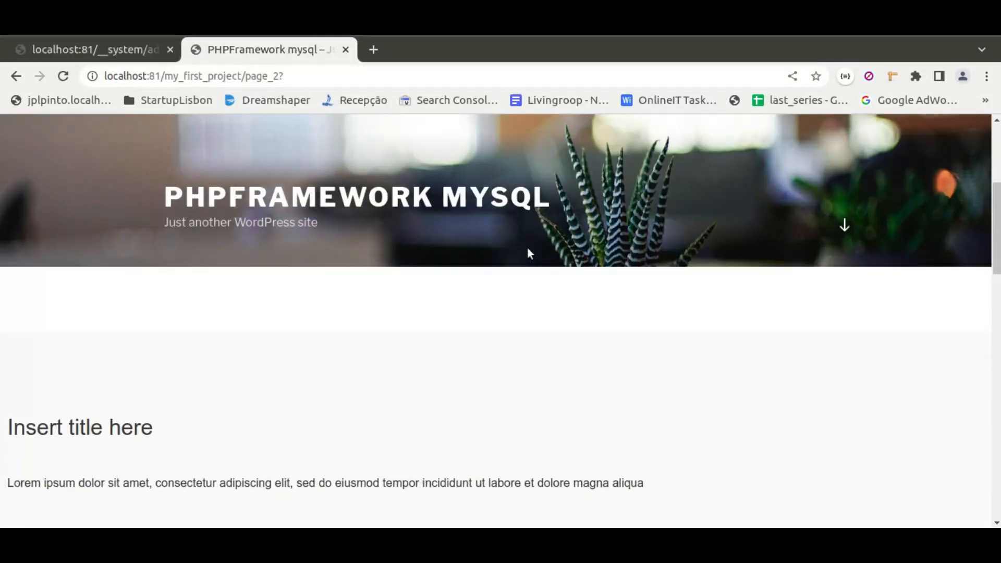
pyautogui.scroll(-4, 527, 316)
pyautogui.scroll(5, 453, 258)
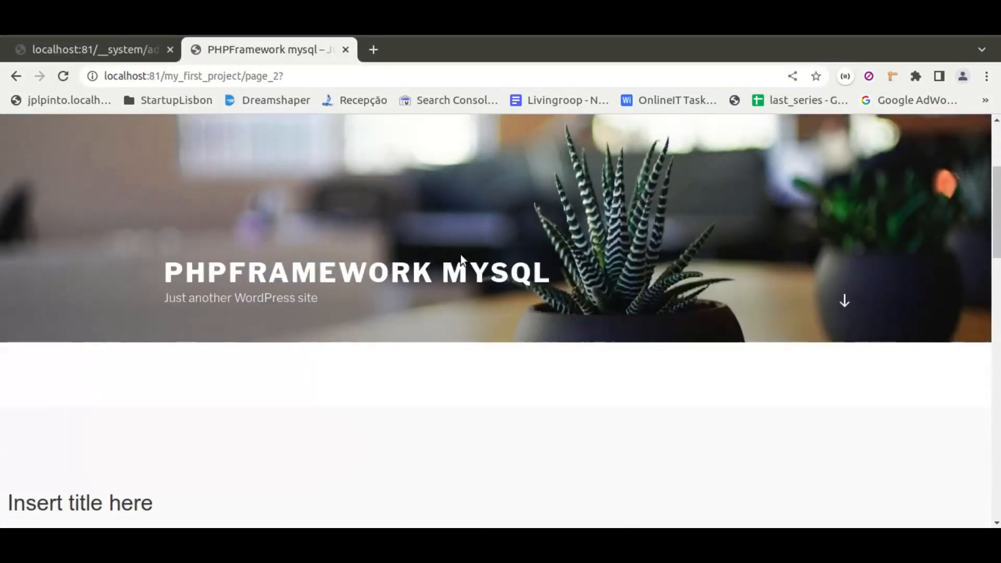
pyautogui.scroll(-5, 556, 324)
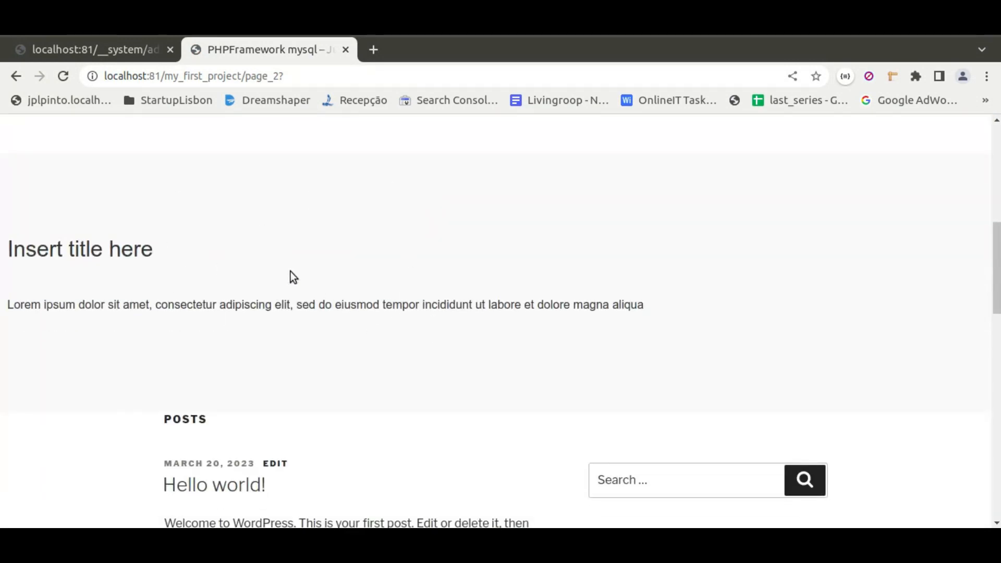
pyautogui.scroll(-12, 397, 312)
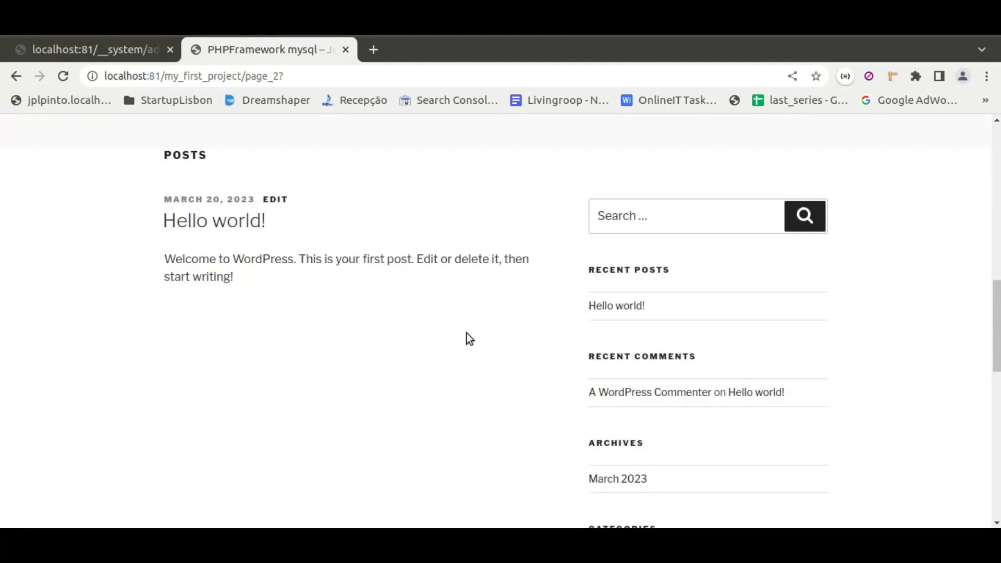
pyautogui.scroll(-6, 352, 350)
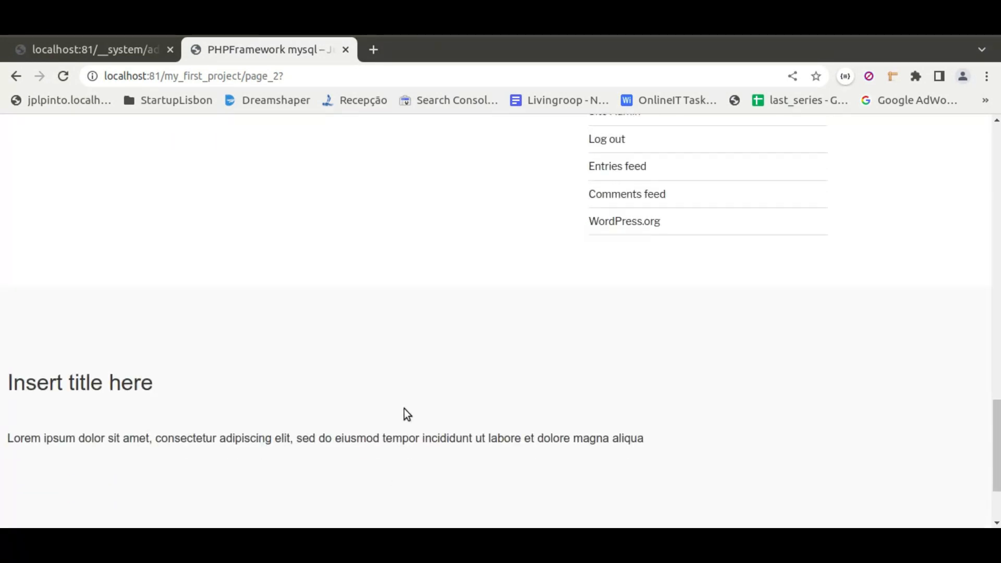
pyautogui.scroll(2, 324, 339)
pyautogui.scroll(13, 375, 309)
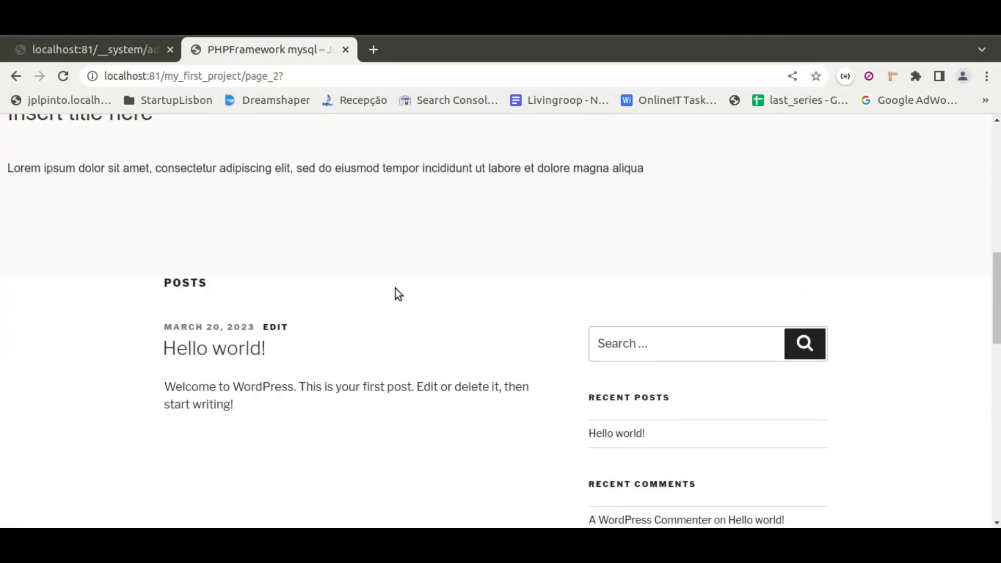
pyautogui.click(127, 56)
pyautogui.moveTo(459, 350)
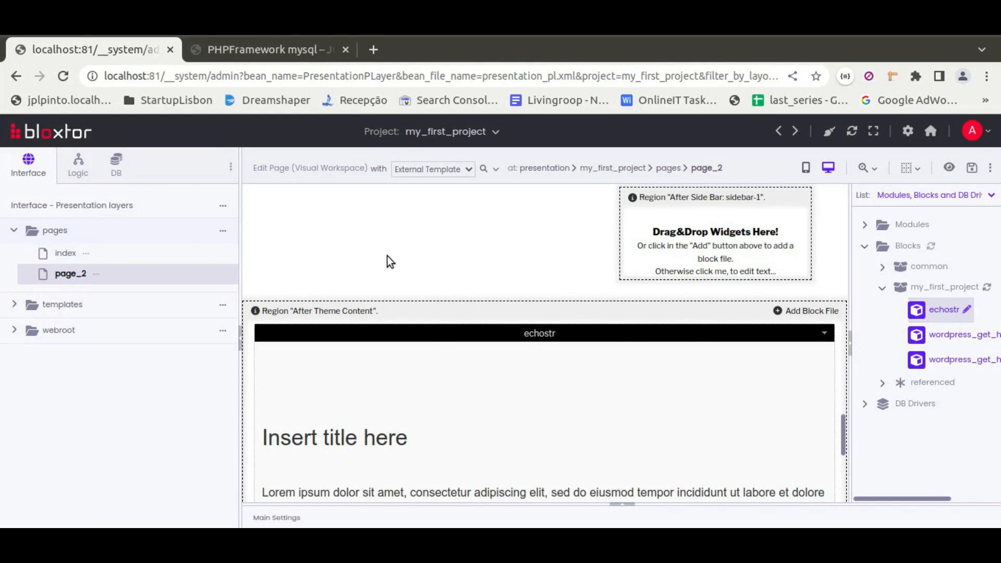
pyautogui.click(218, 55)
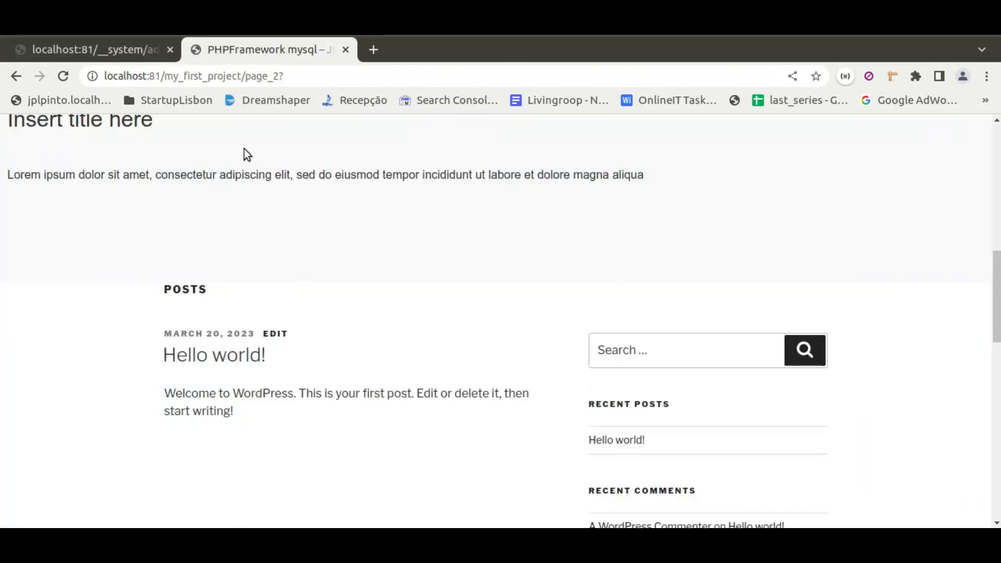
# Return to the editor and open the project's WordPress dashboard using the mysql DB driver.
pyautogui.click(124, 58)
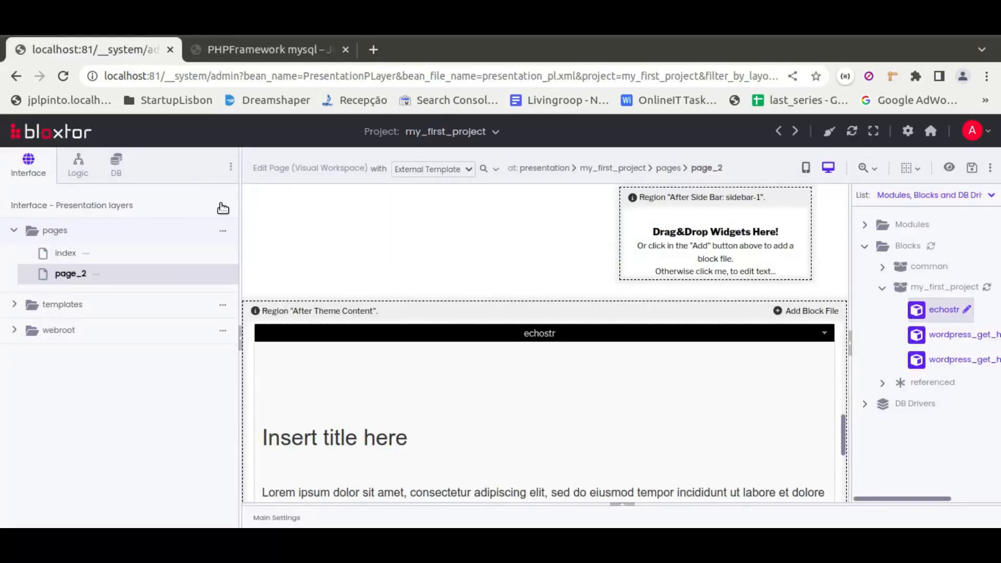
pyautogui.click(221, 207)
pyautogui.click(259, 259)
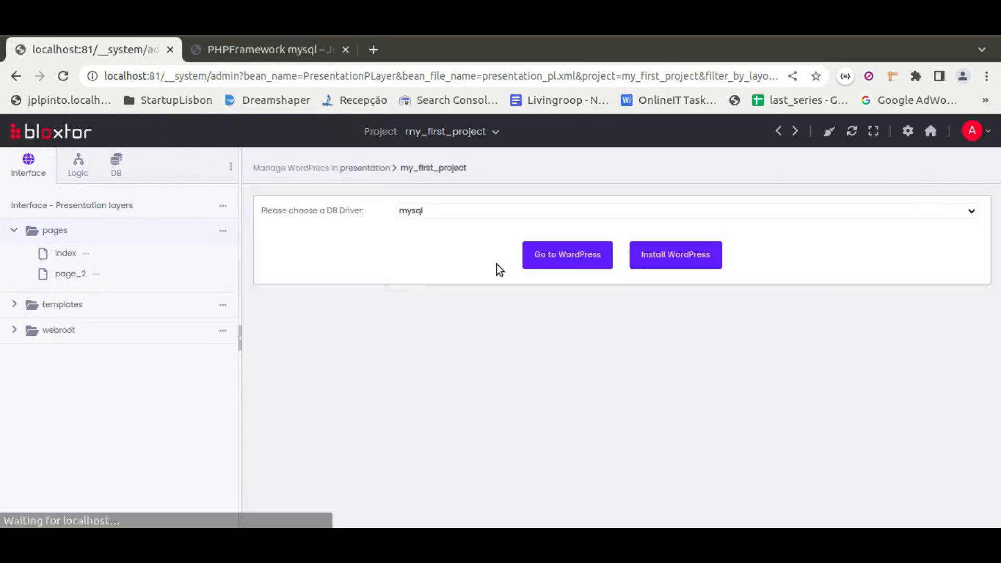
pyautogui.click(559, 254)
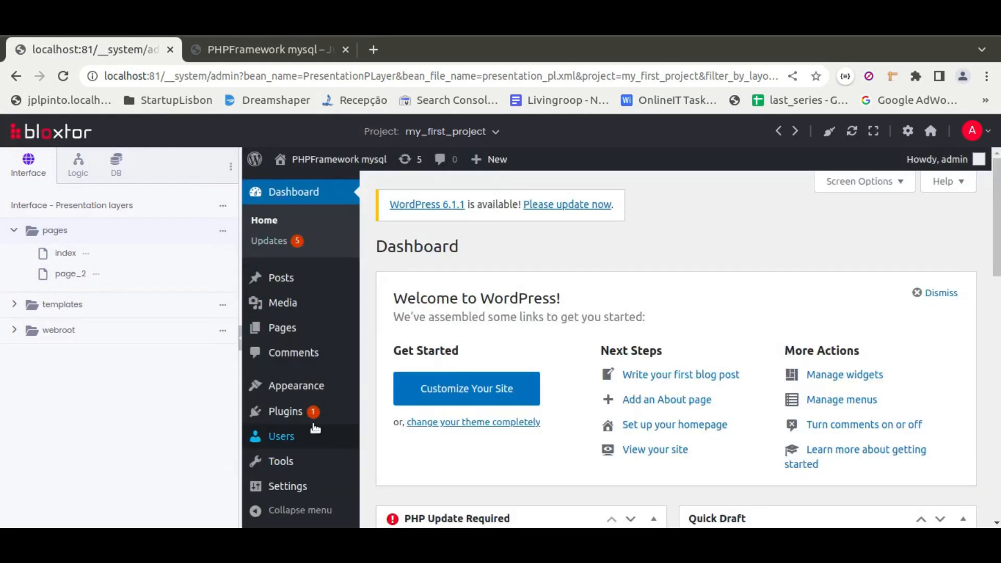
# Activate the Twenty Twenty theme from the WordPress Themes page.
pyautogui.moveTo(296, 384)
pyautogui.click(386, 383)
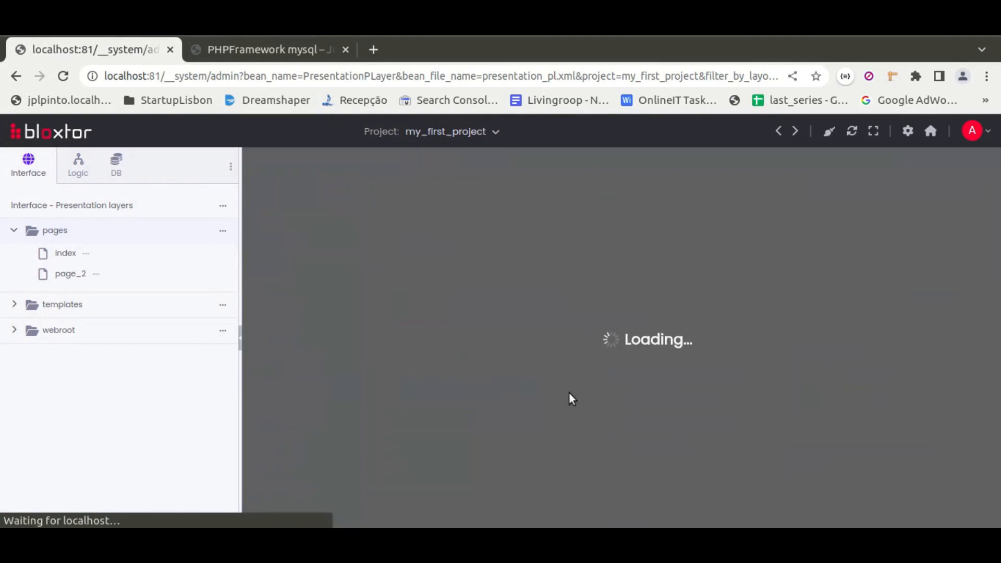
pyautogui.scroll(-5, 635, 370)
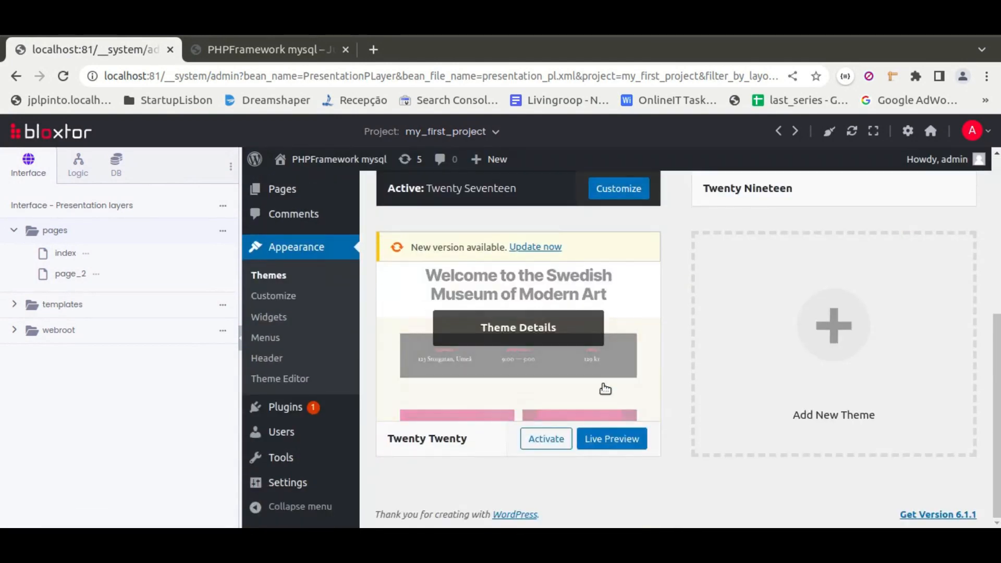
pyautogui.click(554, 442)
# Reload the page_2 preview and check the header, blocks, posts and widgets under the Twenty Twenty theme.
pyautogui.click(245, 50)
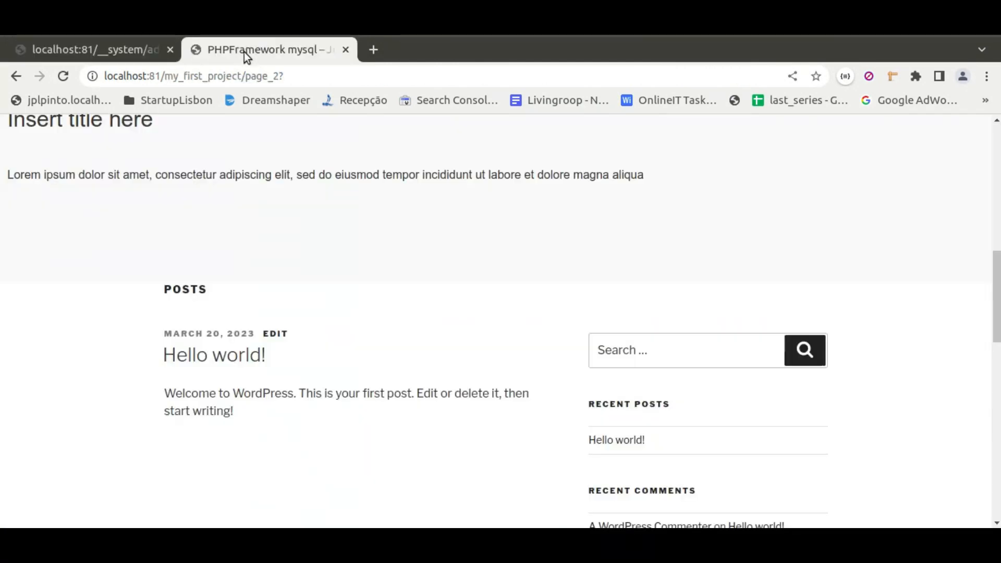
pyautogui.click(63, 76)
pyautogui.scroll(-10, 353, 242)
pyautogui.scroll(10, 354, 275)
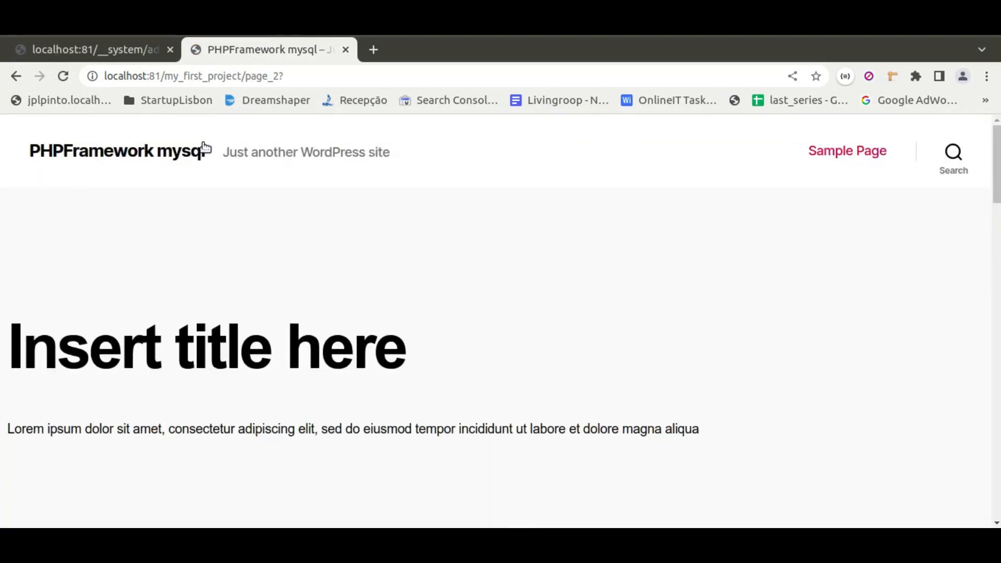
pyautogui.scroll(-8, 351, 364)
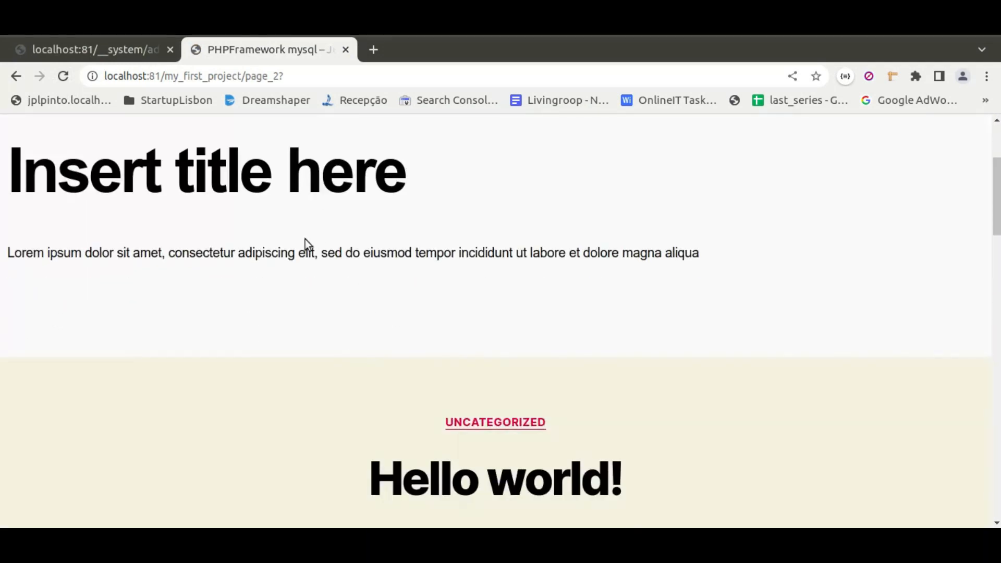
pyautogui.scroll(-10, 398, 332)
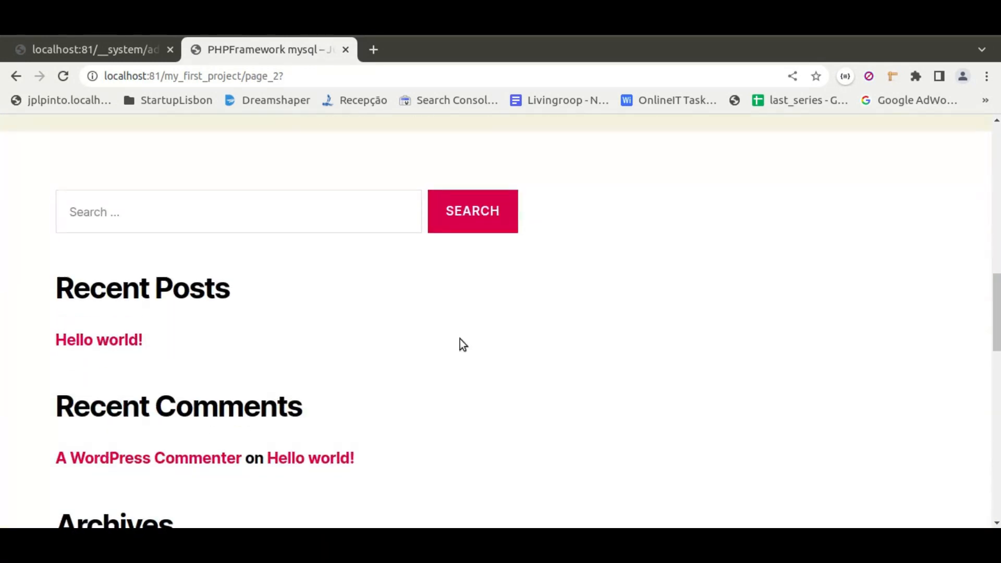
pyautogui.scroll(-5, 452, 337)
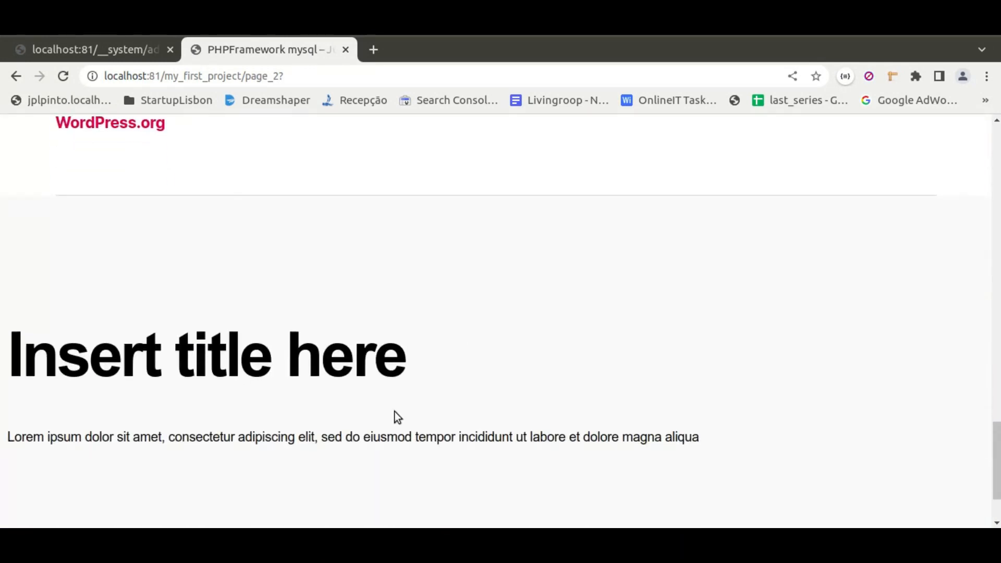
# Return to the editor, reopen page_2 and collapse its external template settings.
pyautogui.click(113, 52)
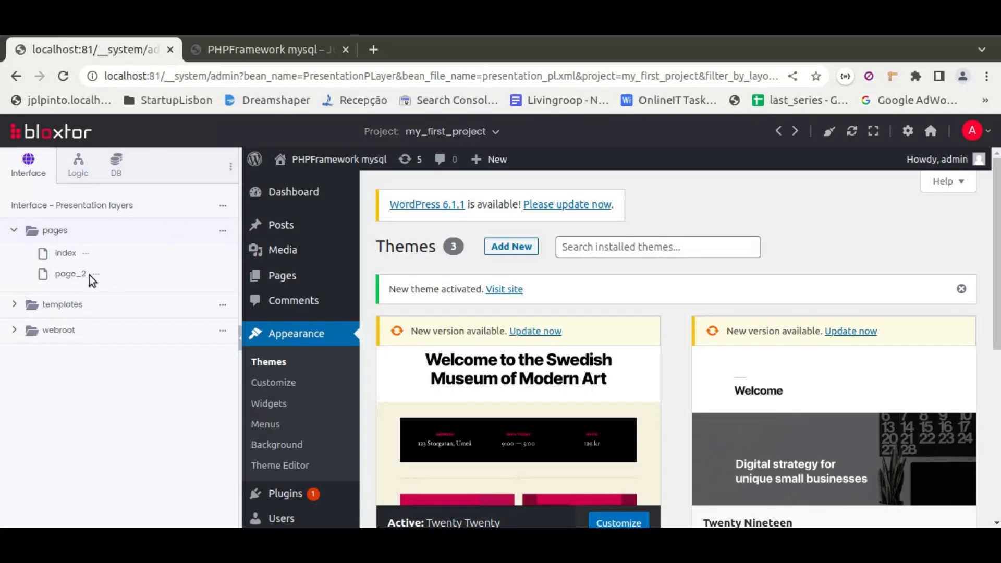
pyautogui.click(67, 274)
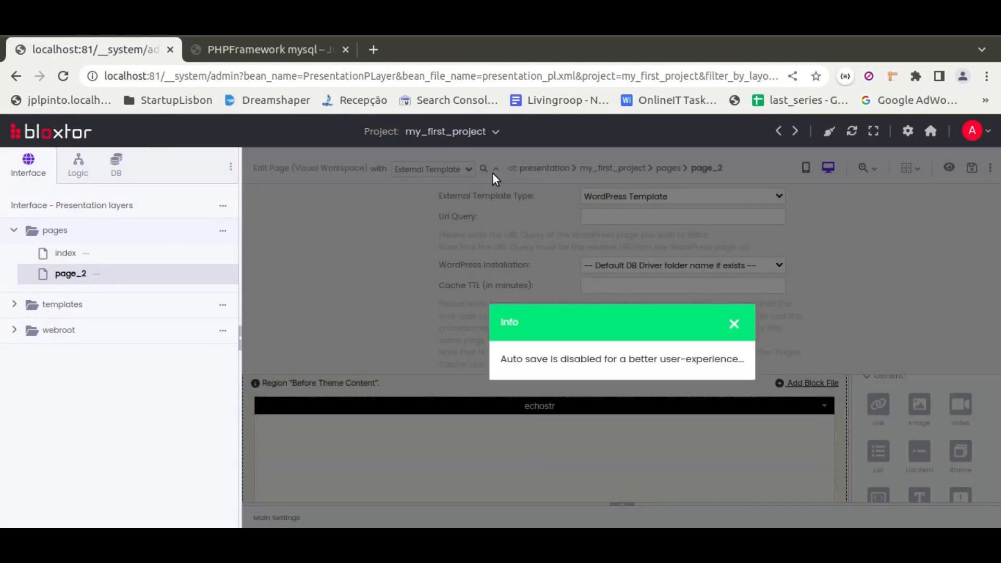
pyautogui.click(496, 168)
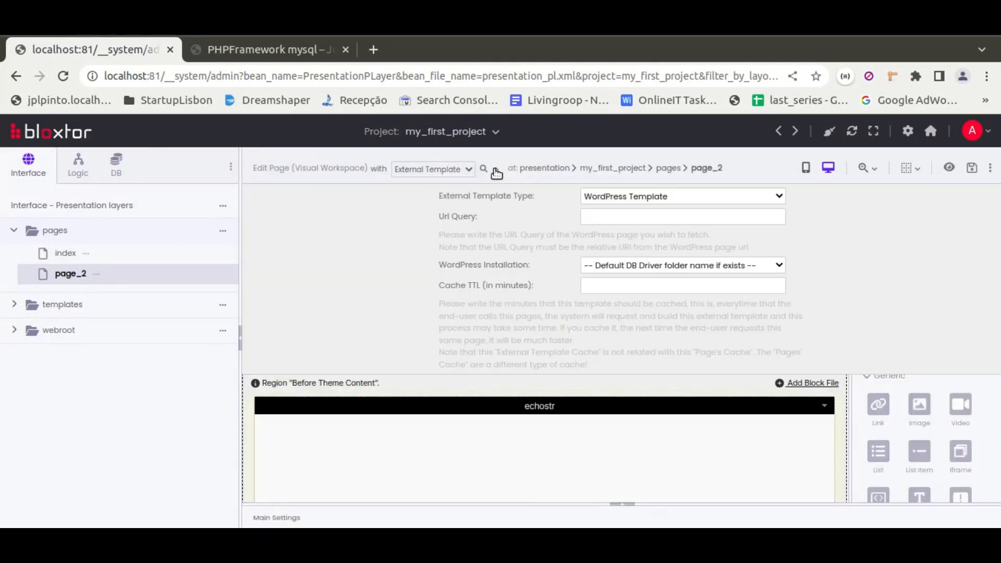
# Add an echostr module block to the "Before Side Bar: sidebar-1" region from the Modules, Blocks and DB Drivers list.
pyautogui.scroll(-2, 706, 338)
pyautogui.scroll(-10, 706, 339)
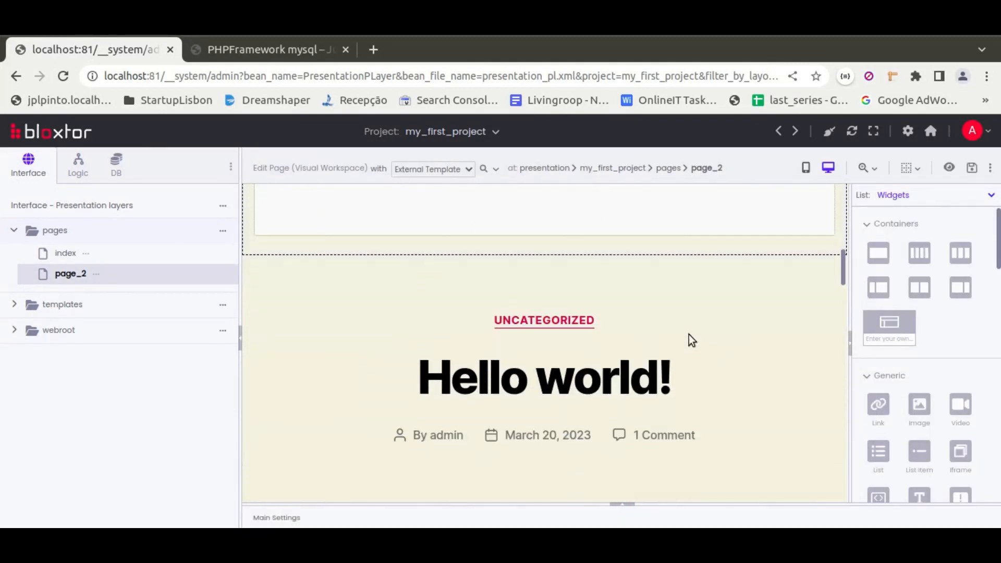
pyautogui.scroll(-3, 583, 311)
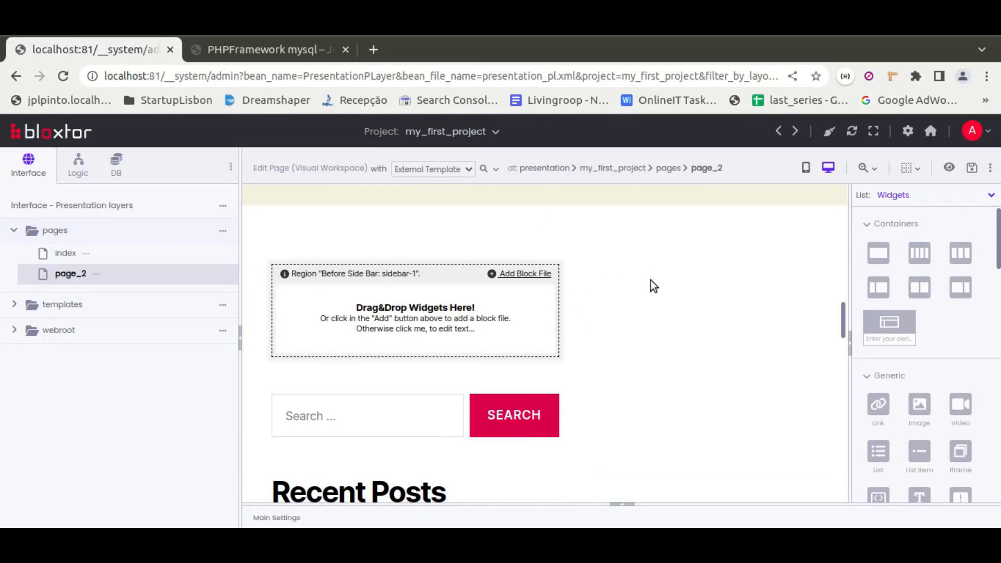
pyautogui.scroll(-10, 680, 354)
pyautogui.scroll(-3, 652, 345)
pyautogui.scroll(14, 651, 346)
pyautogui.click(888, 201)
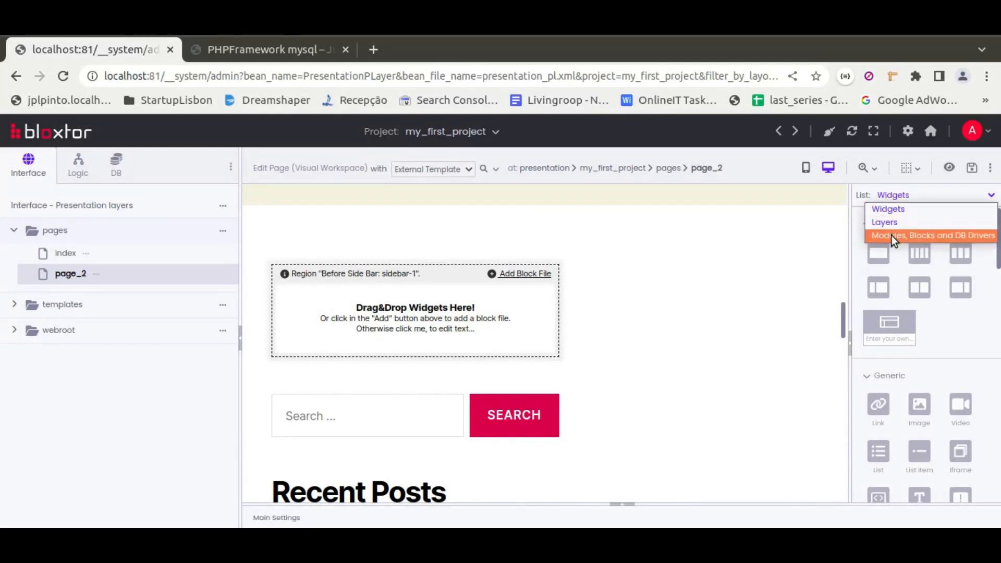
pyautogui.click(890, 236)
pyautogui.click(866, 225)
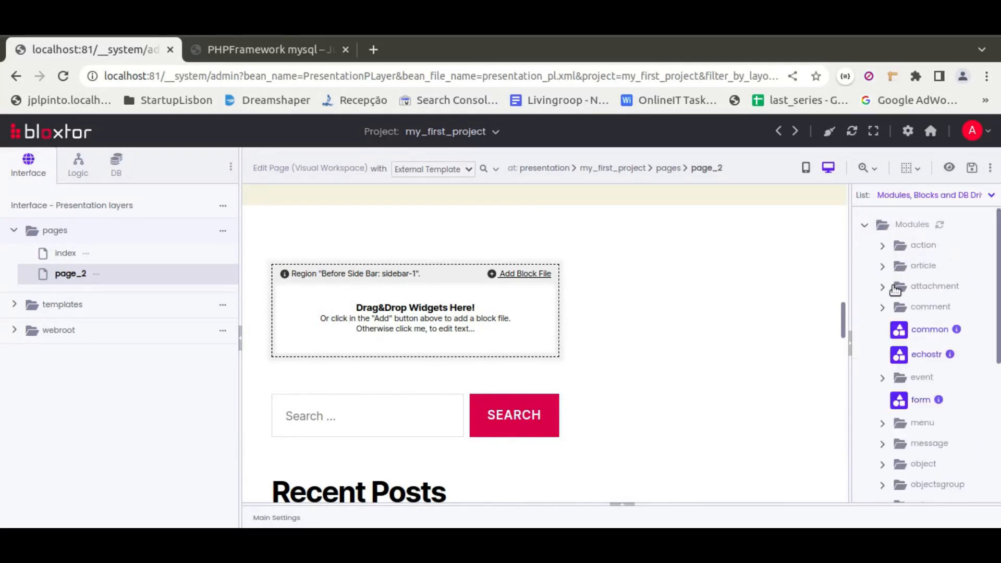
pyautogui.moveTo(925, 354); pyautogui.dragTo(425, 341)
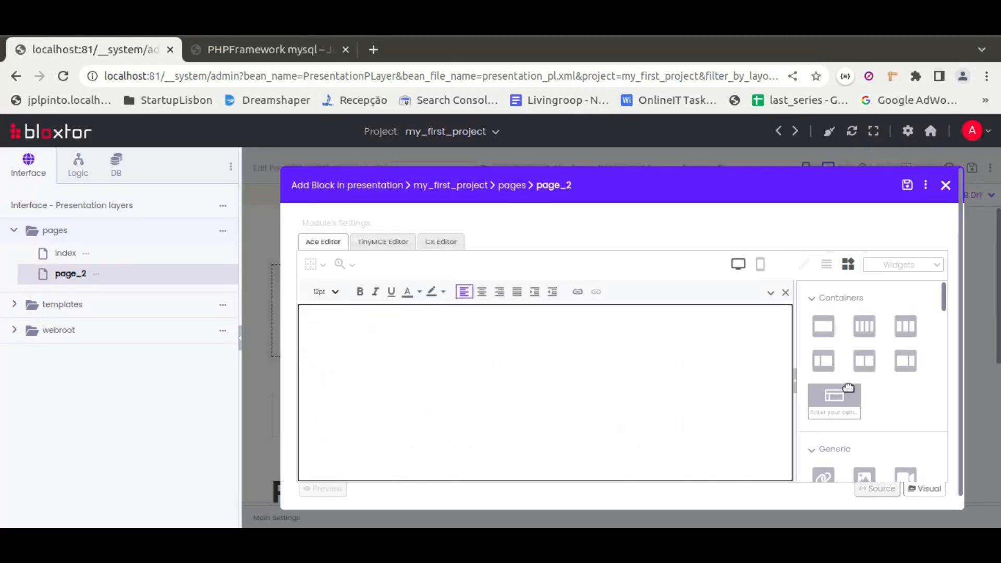
# Write "Some text here" in the echostr block and format the word "text" as bold, 24pt and red.
pyautogui.write('Some text here')
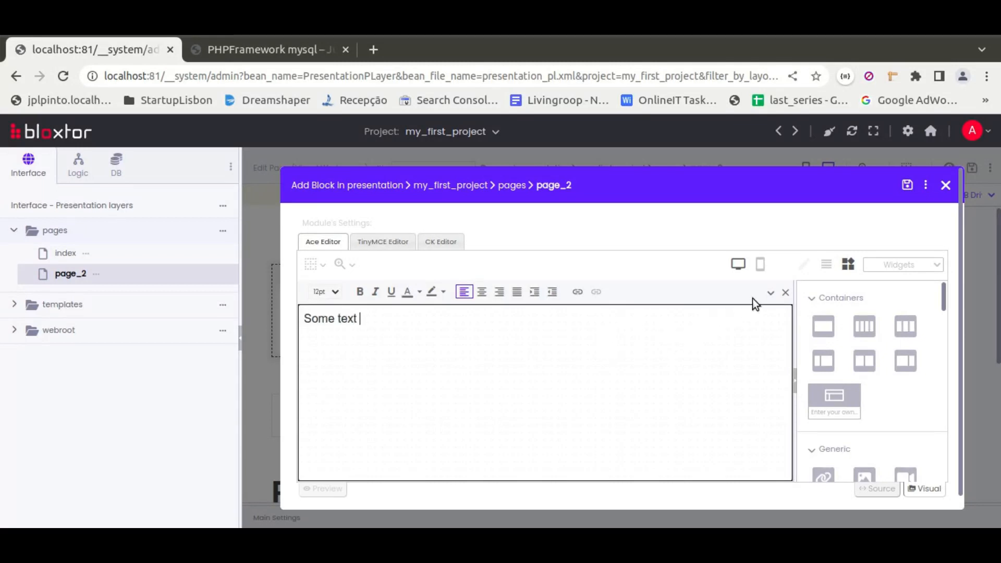
pyautogui.doubleClick(346, 318)
pyautogui.click(359, 291)
pyautogui.click(334, 292)
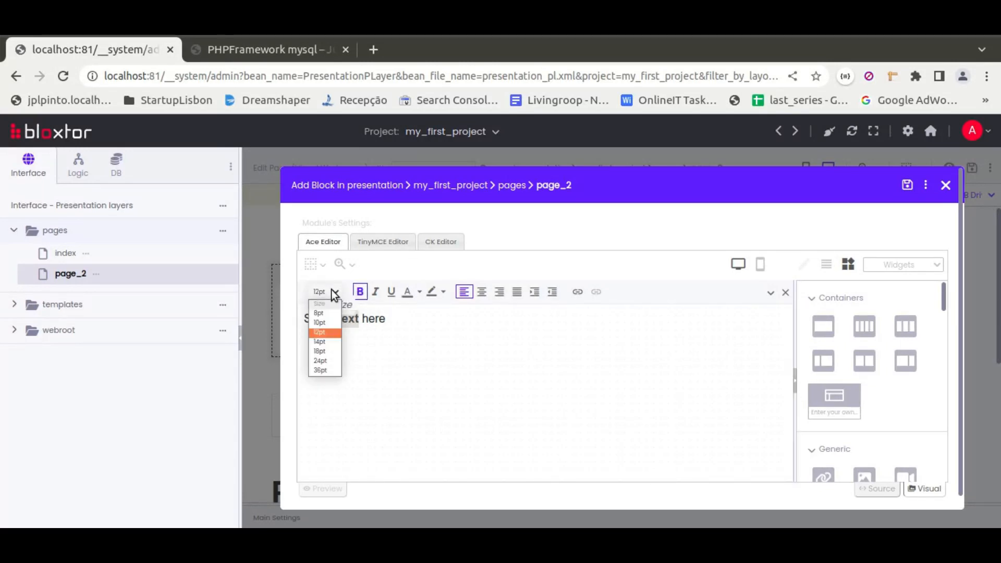
pyautogui.click(329, 361)
pyautogui.click(419, 292)
pyautogui.click(414, 183)
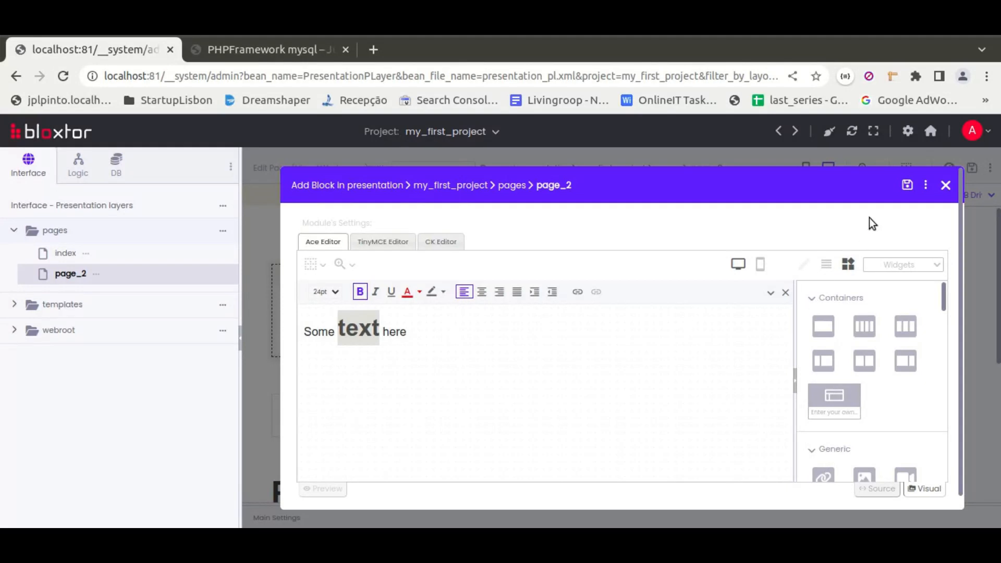
# Save the echostr block and page_2, and reload the page_2 preview.
pyautogui.click(906, 184)
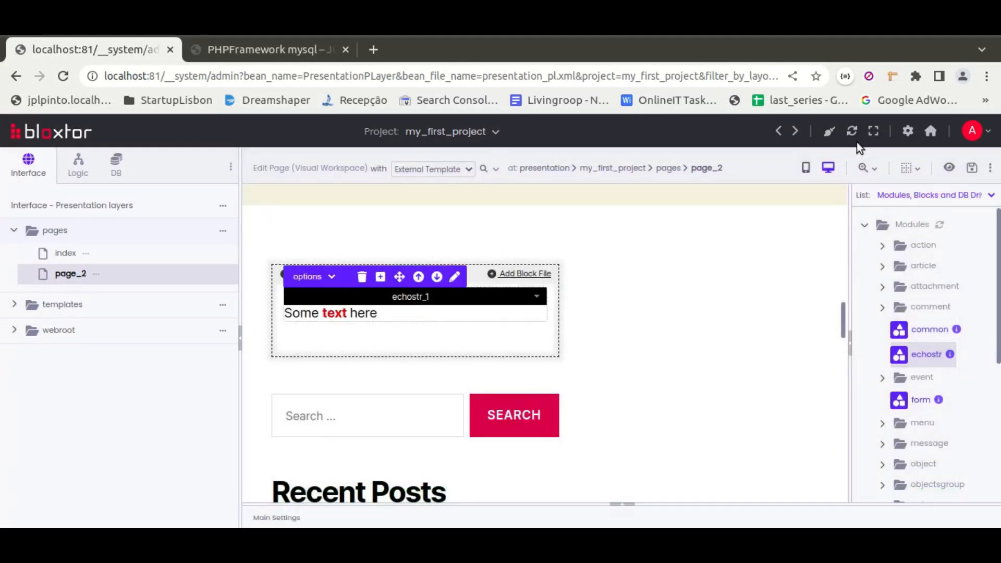
pyautogui.click(971, 168)
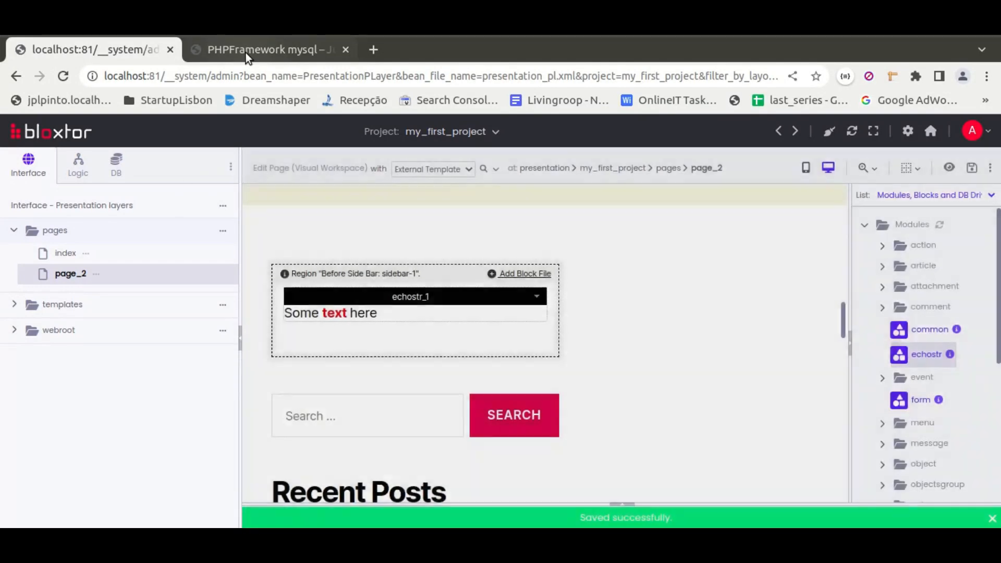
pyautogui.click(246, 52)
pyautogui.click(67, 76)
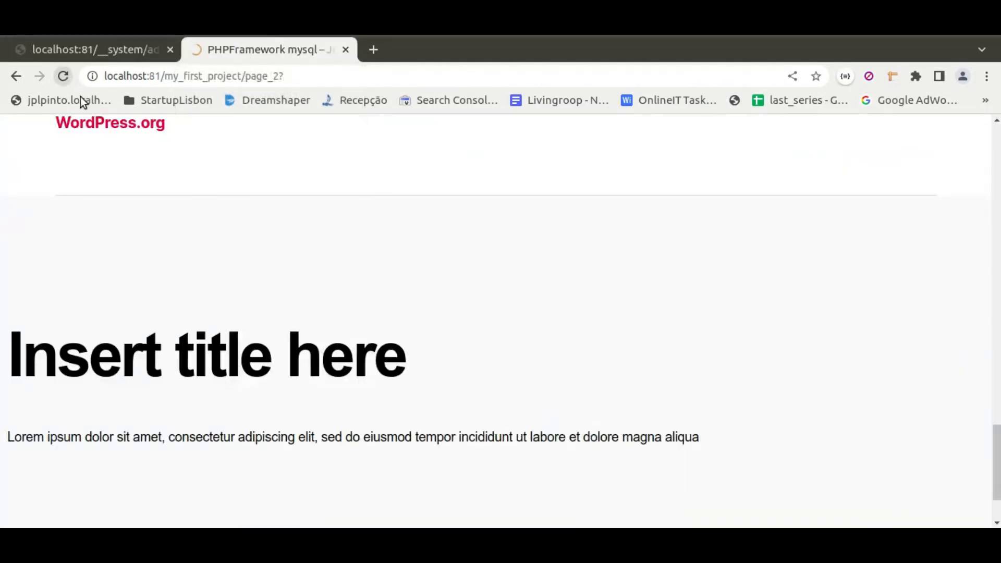
# Examine the previewed page_2 for the new sidebar text, the title blocks and the surrounding WordPress widgets.
pyautogui.scroll(13, 333, 267)
pyautogui.scroll(5, 363, 284)
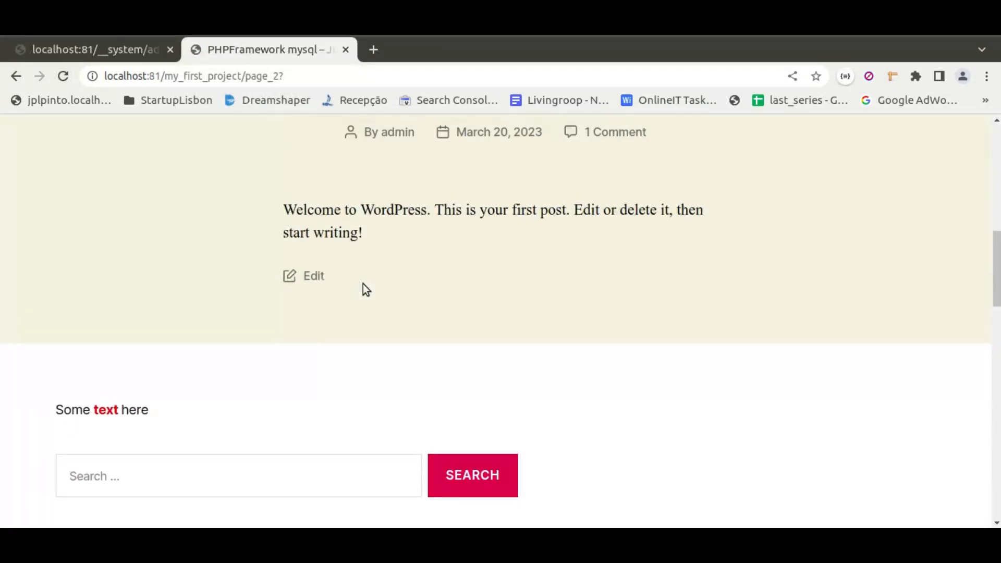
pyautogui.moveTo(51, 411); pyautogui.dragTo(149, 411)
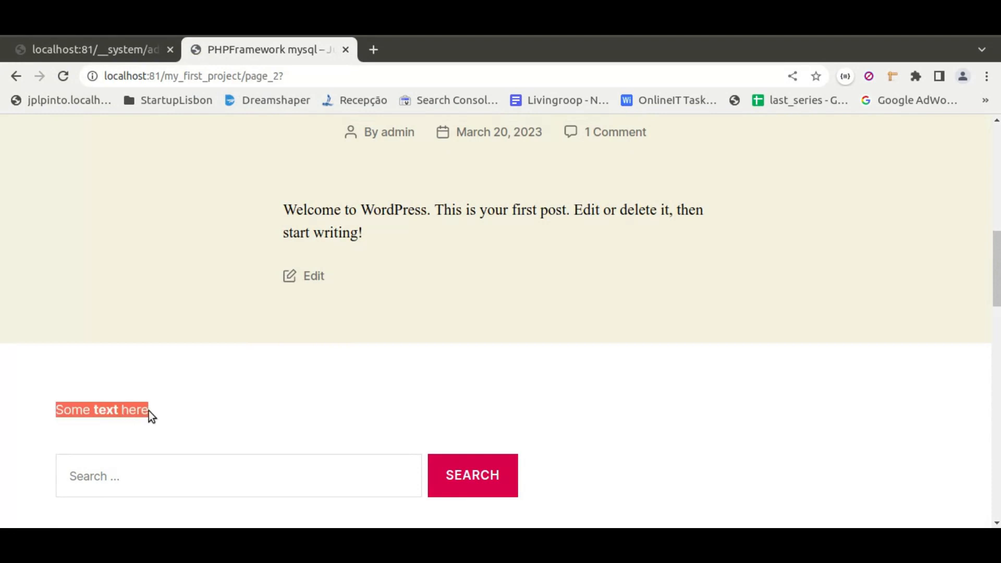
pyautogui.scroll(9, 271, 424)
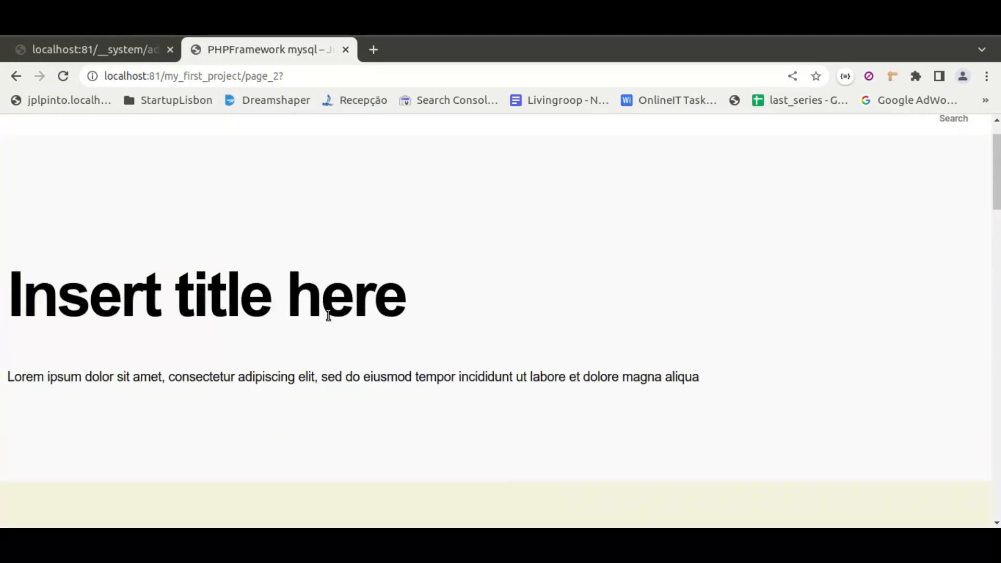
pyautogui.scroll(-4, 328, 315)
pyautogui.scroll(-5, 505, 370)
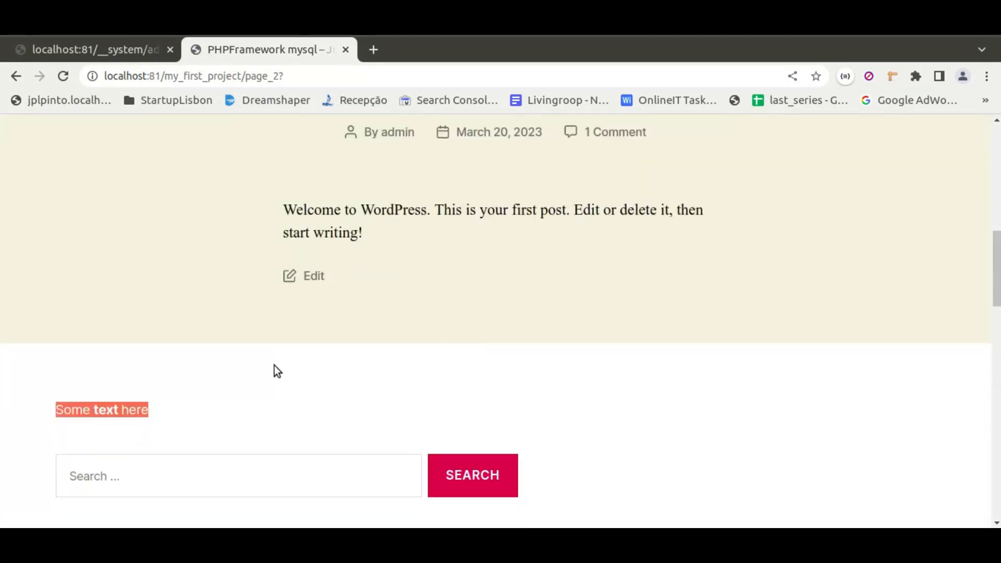
pyautogui.click(45, 405)
pyautogui.scroll(-7, 230, 398)
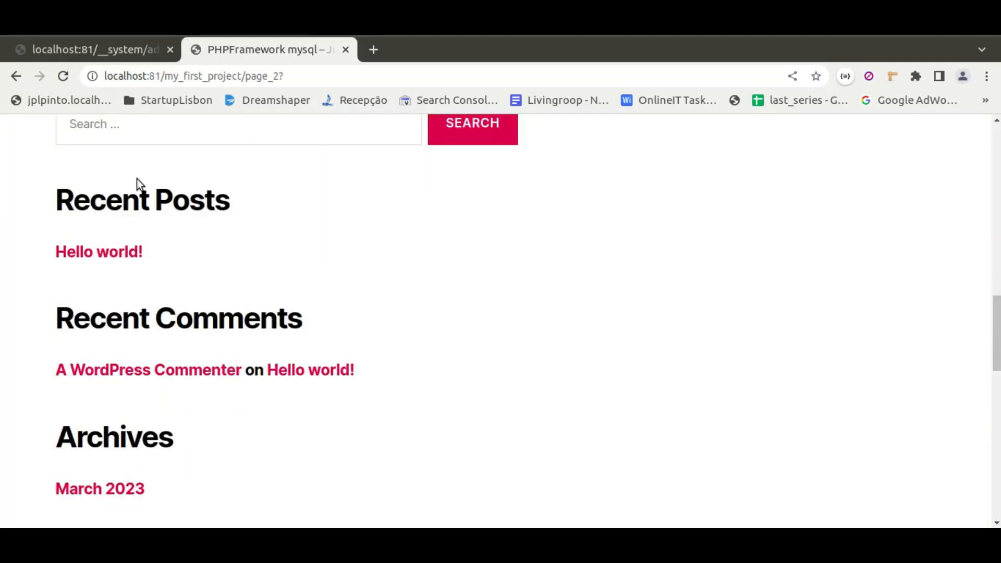
pyautogui.scroll(-1, 455, 278)
pyautogui.scroll(-13, 454, 278)
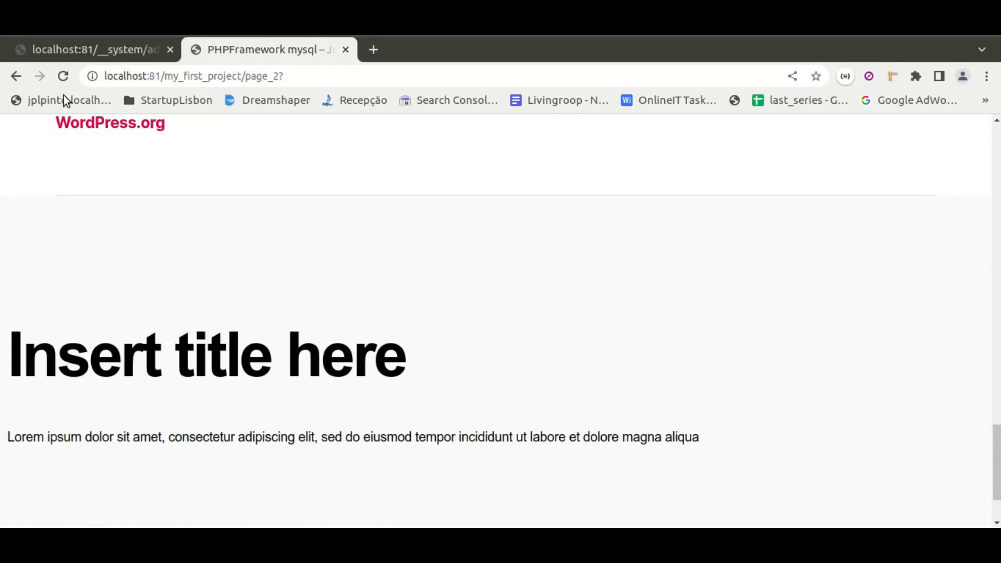
# Return to the editor and set the external template's Url Query for page_2 to sample-page.
pyautogui.click(99, 52)
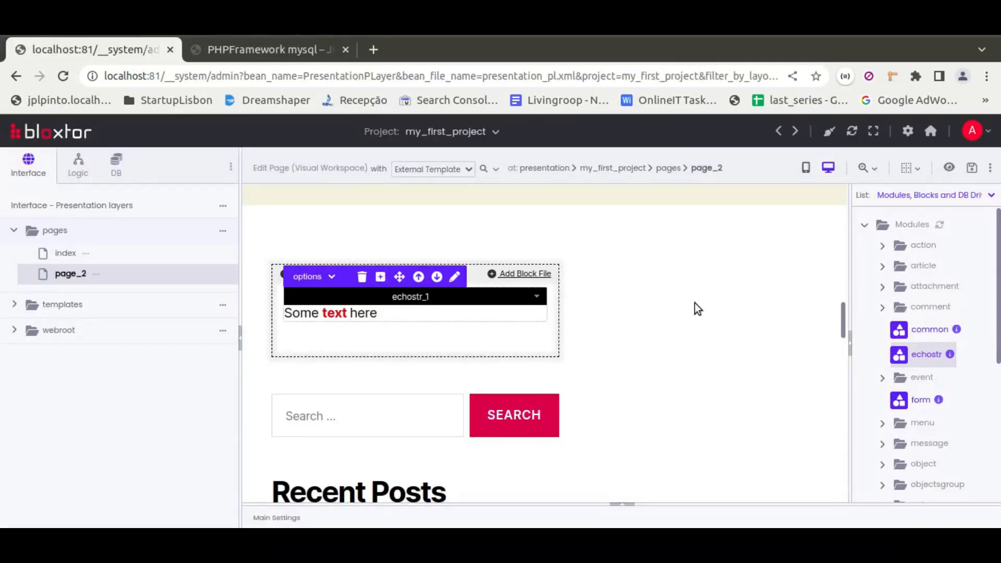
pyautogui.scroll(5, 694, 302)
pyautogui.scroll(10, 694, 300)
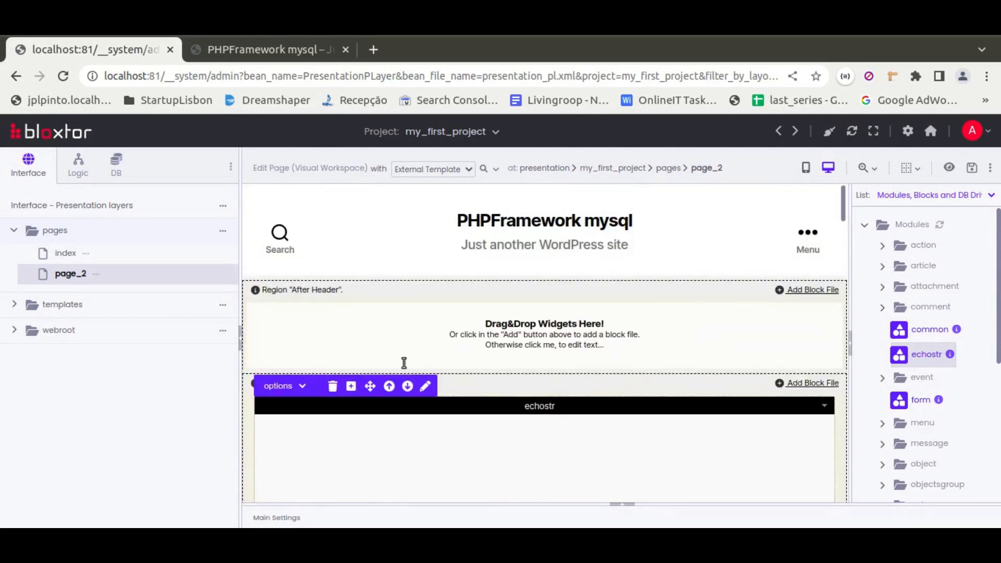
pyautogui.click(495, 169)
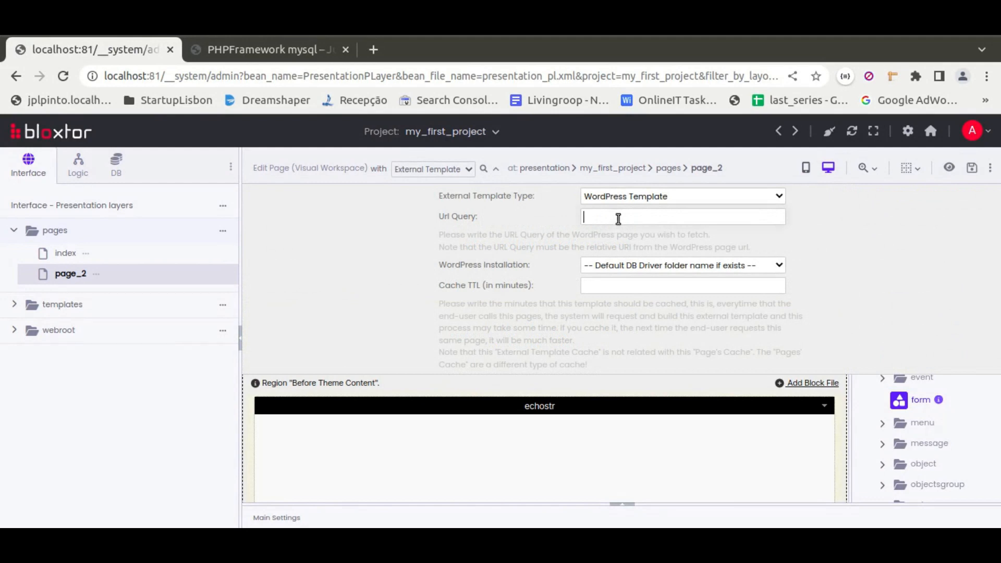
pyautogui.click(616, 218)
pyautogui.write('sample-page')
pyautogui.click(495, 169)
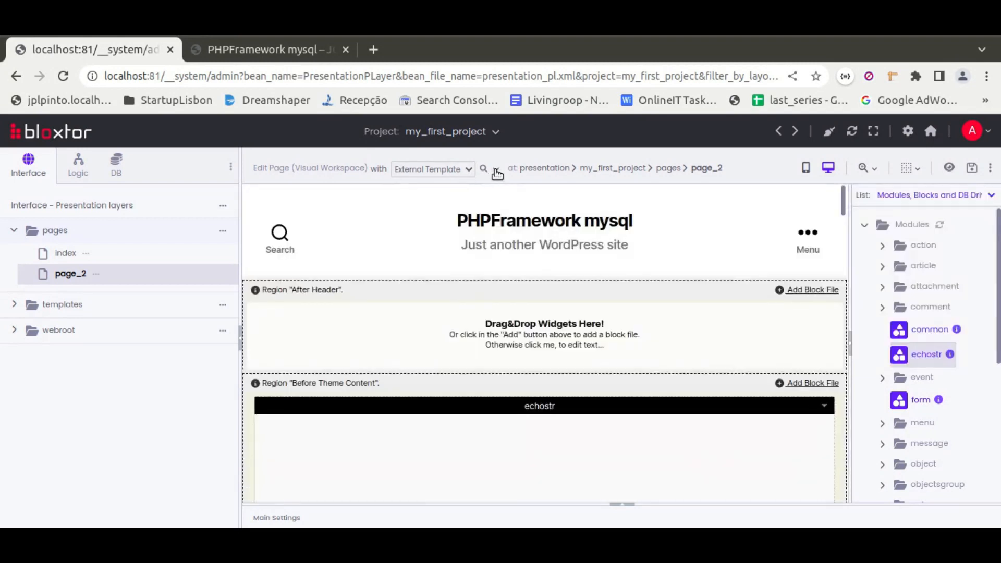
# Check the fetched content in the page_2 editor, save the page and reload its preview.
pyautogui.scroll(-8, 597, 326)
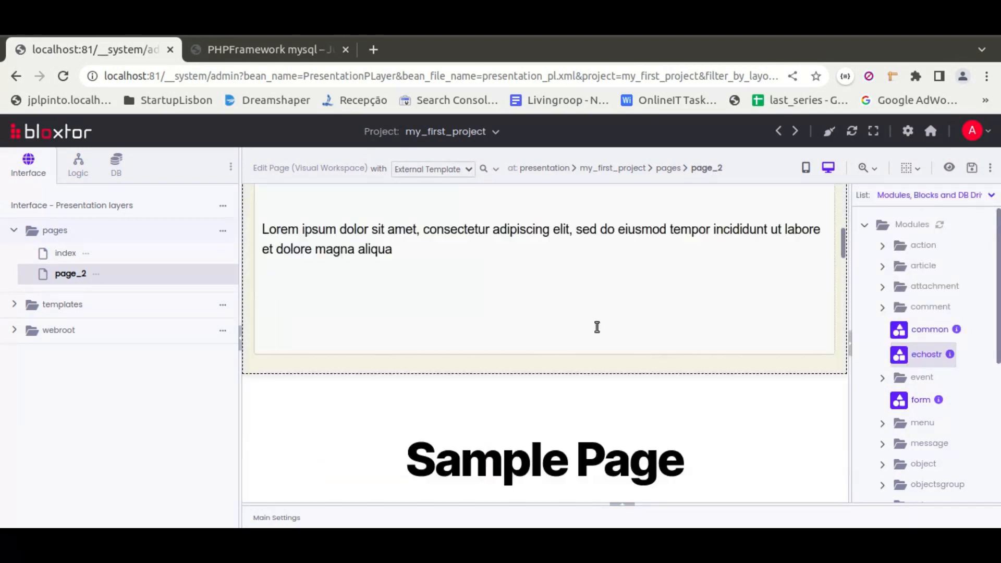
pyautogui.scroll(-15, 597, 327)
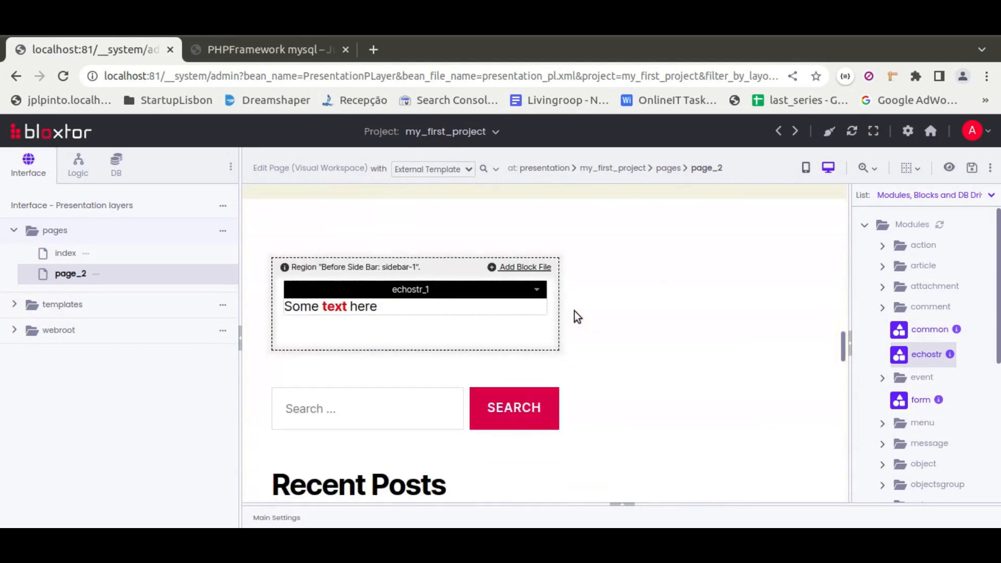
pyautogui.scroll(-5, 573, 311)
pyautogui.click(972, 168)
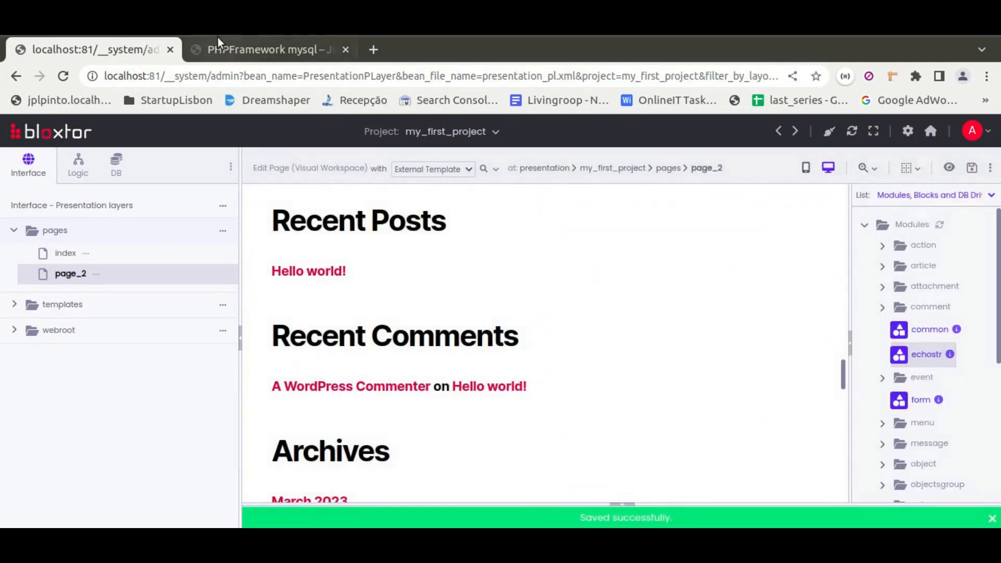
pyautogui.click(244, 50)
pyautogui.click(63, 77)
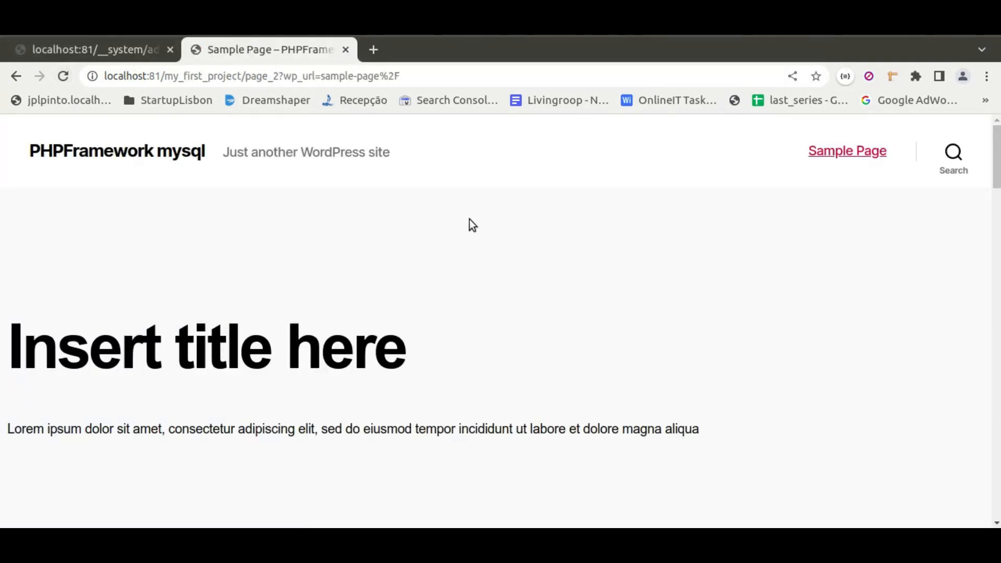
# Examine the page_2 preview for the Sample Page content, the sidebar text, the widgets and the title blocks around them.
pyautogui.scroll(-5, 383, 314)
pyautogui.scroll(5, 313, 252)
pyautogui.scroll(-5, 487, 357)
pyautogui.scroll(-10, 527, 373)
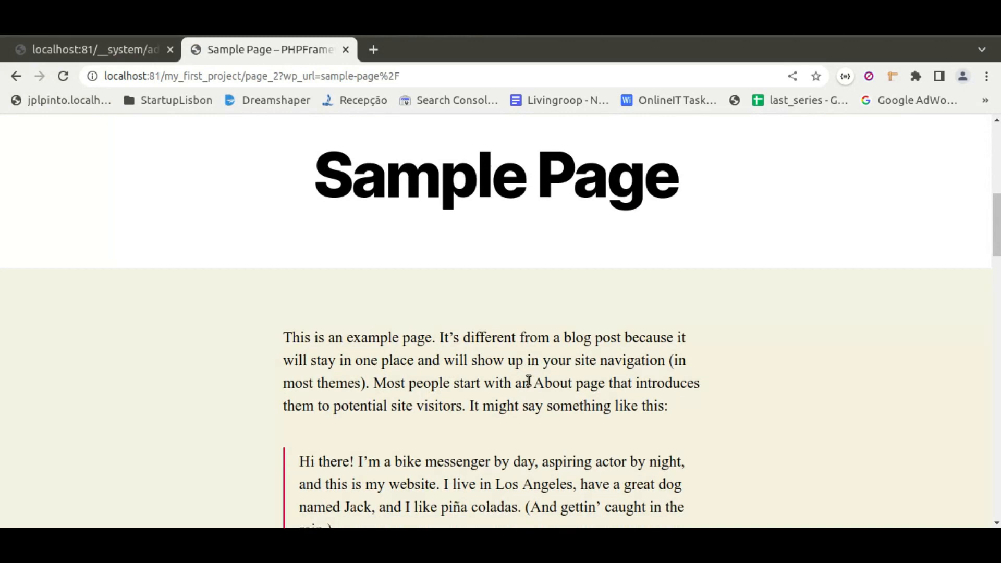
pyautogui.scroll(-3, 527, 369)
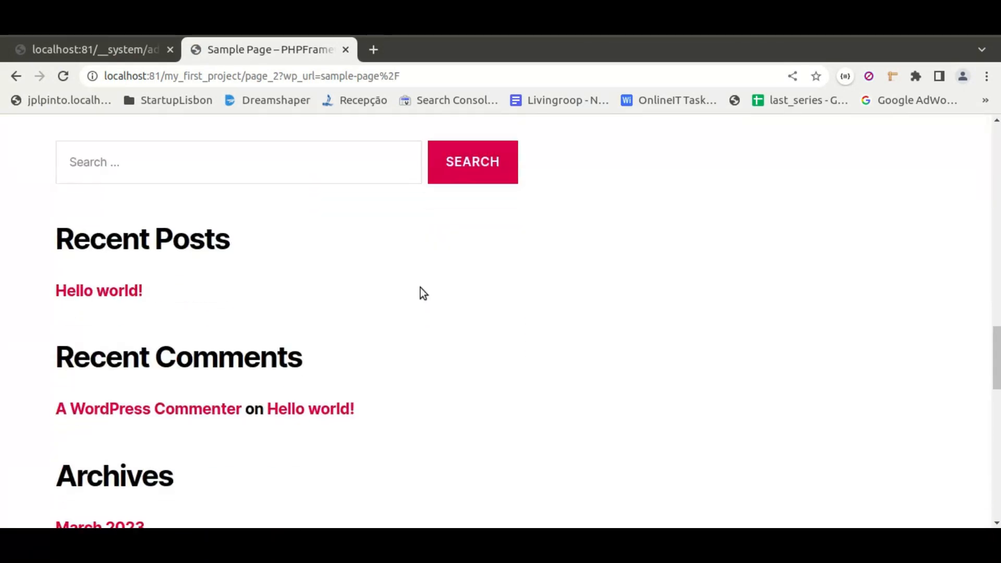
pyautogui.scroll(5, 116, 299)
pyautogui.moveTo(55, 359); pyautogui.dragTo(190, 360)
pyautogui.scroll(-12, 370, 360)
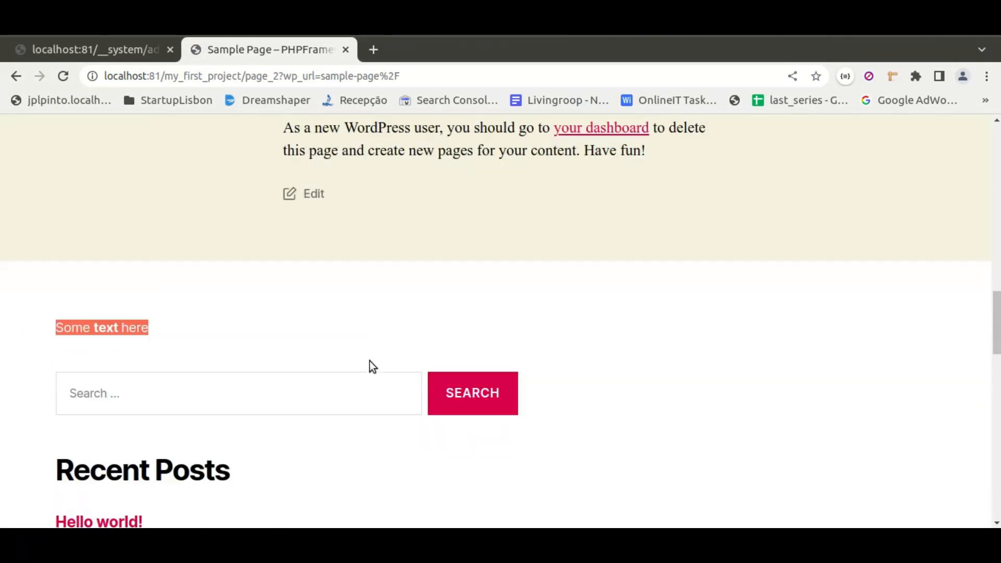
pyautogui.scroll(-7, 437, 349)
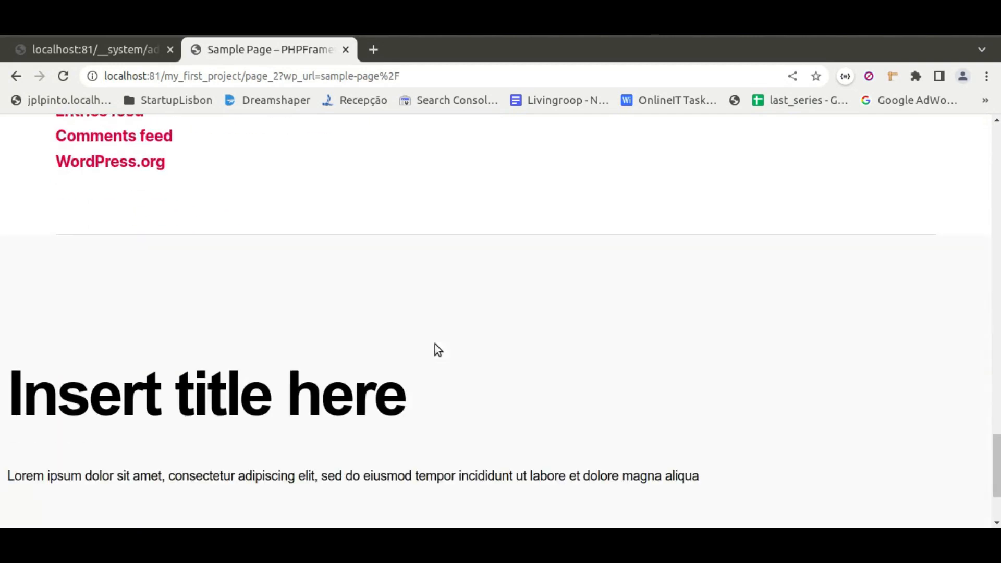
pyautogui.moveTo(76, 232); pyautogui.dragTo(387, 361)
pyautogui.click(499, 356)
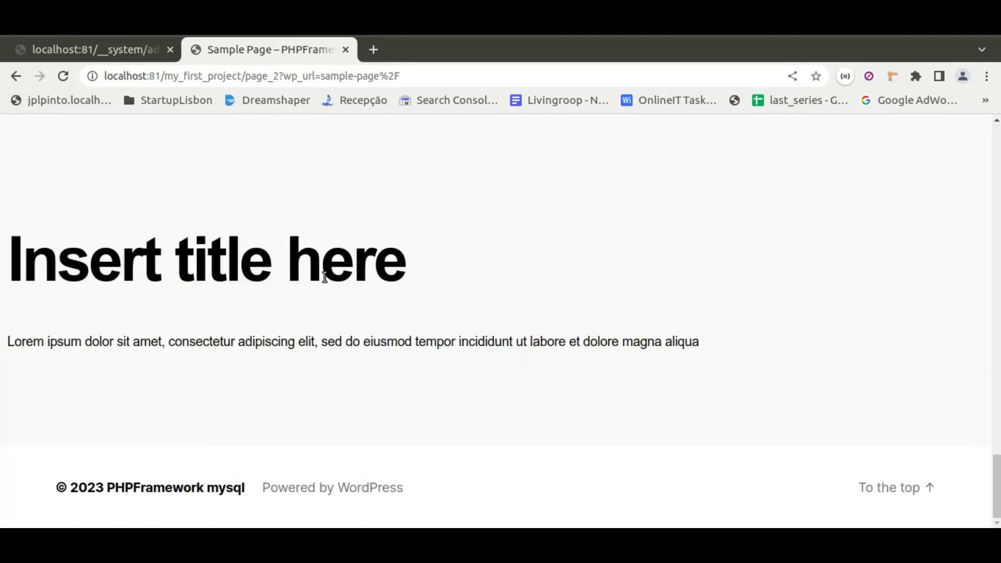
pyautogui.moveTo(142, 203); pyautogui.dragTo(437, 383)
pyautogui.click(439, 402)
# Return to the editor and reopen the external template settings of page_2.
pyautogui.click(84, 52)
pyautogui.scroll(5, 489, 323)
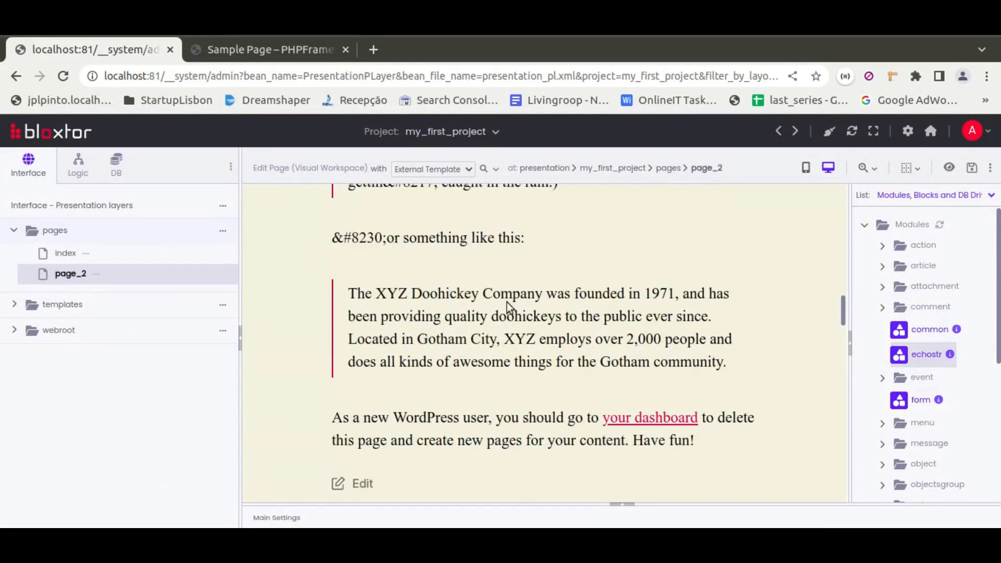
pyautogui.click(497, 168)
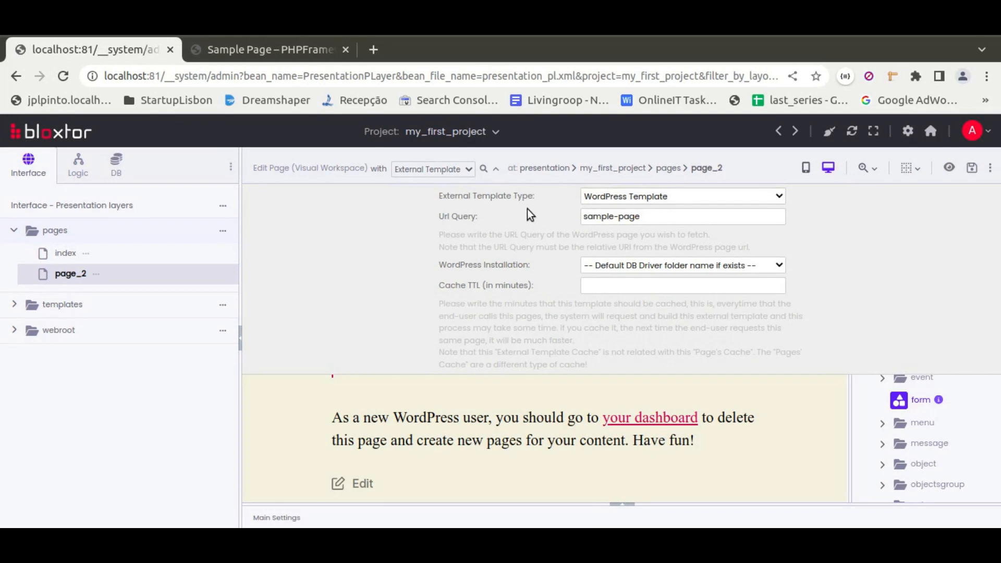
# Add a new page named page_3 to the project's pages folder.
pyautogui.click(223, 231)
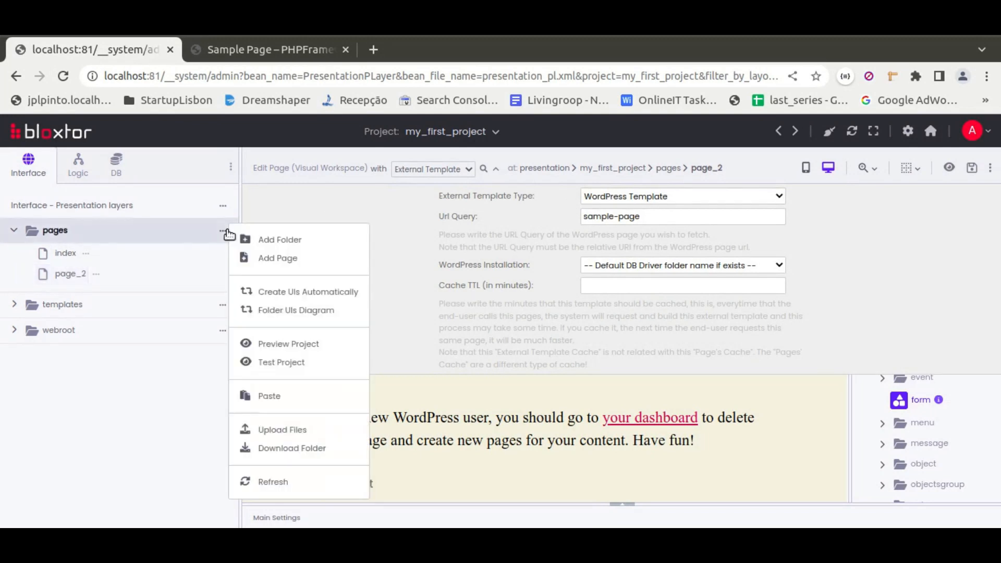
pyautogui.click(271, 262)
pyautogui.write('page_')
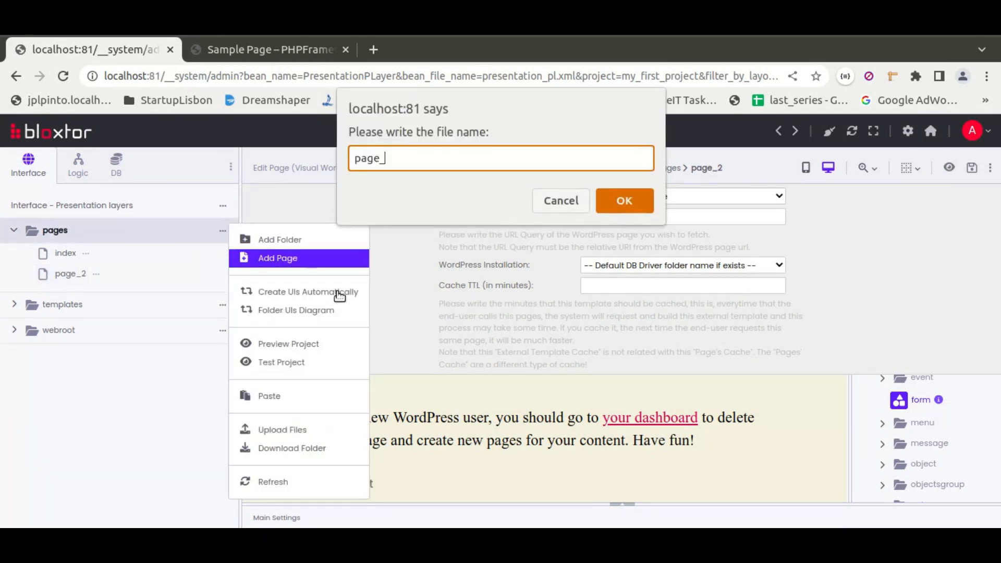
pyautogui.write('3')
pyautogui.press('Return')
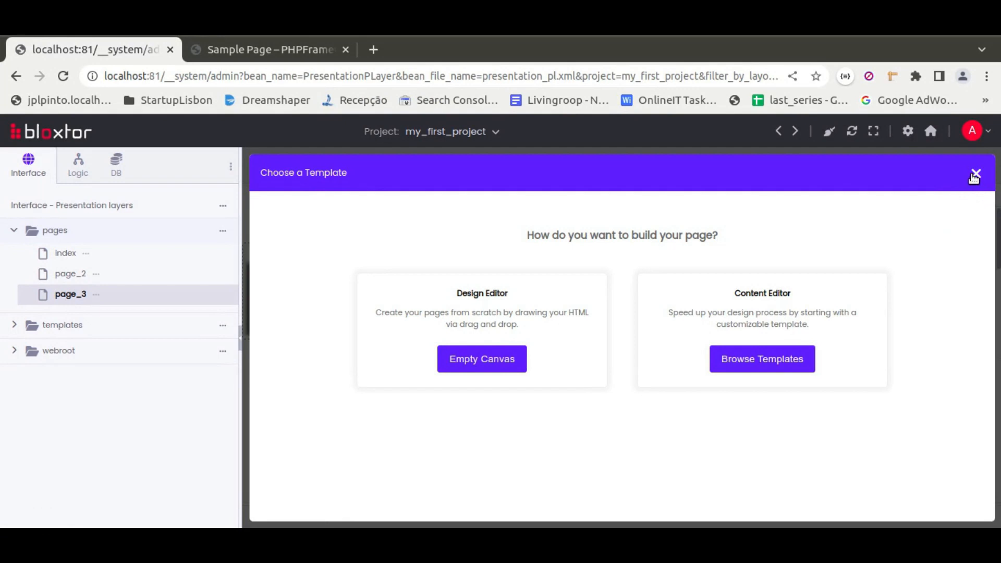
# Skip the template chooser for page_3 and set the page to an external template of type Template from a Block.
pyautogui.click(974, 174)
pyautogui.click(454, 172)
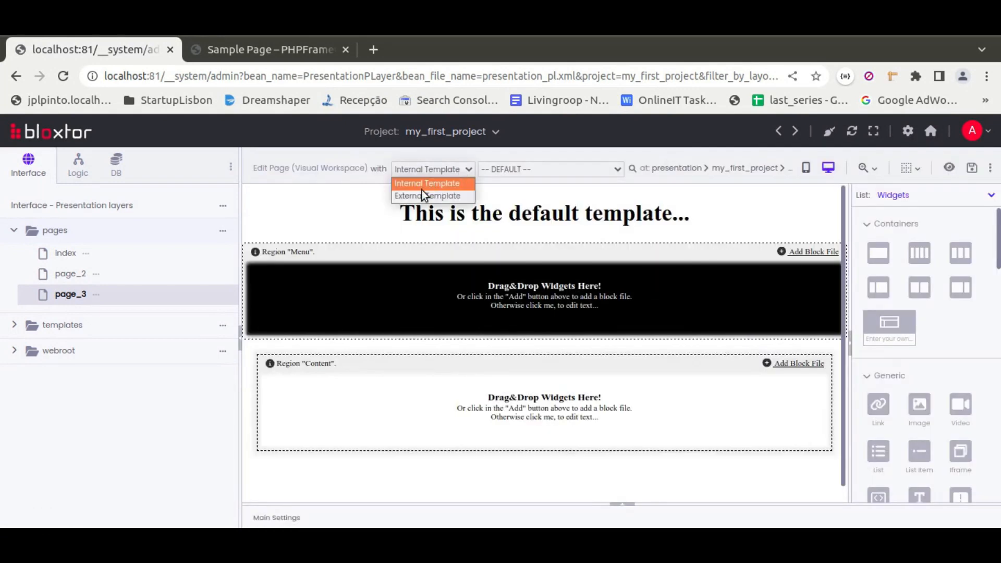
pyautogui.click(422, 193)
pyautogui.click(633, 196)
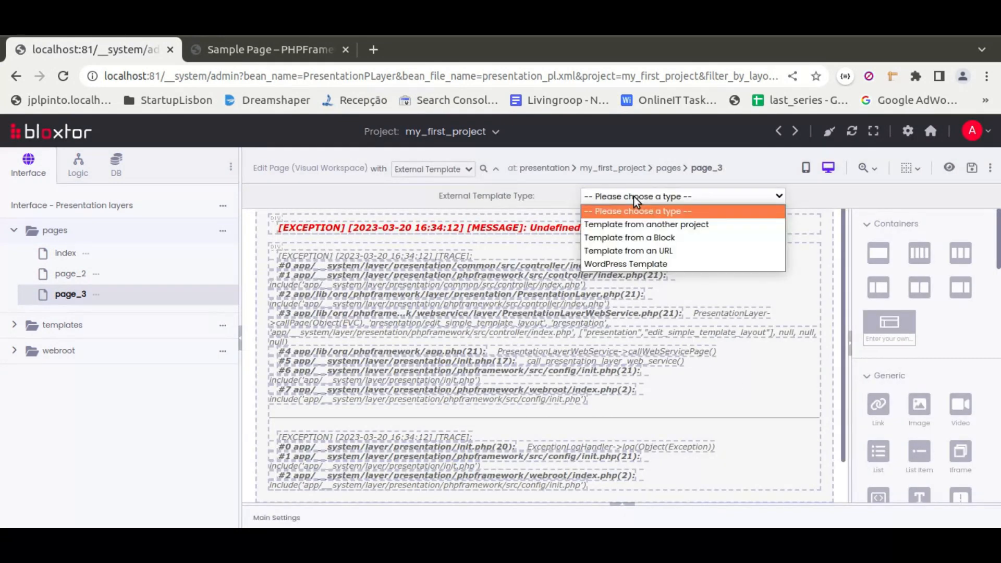
pyautogui.click(635, 265)
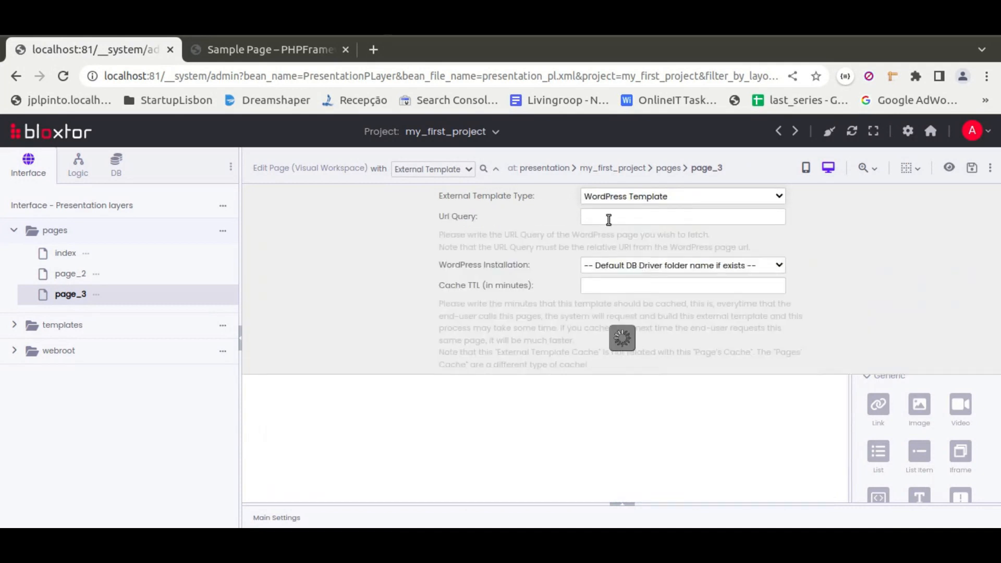
pyautogui.click(661, 197)
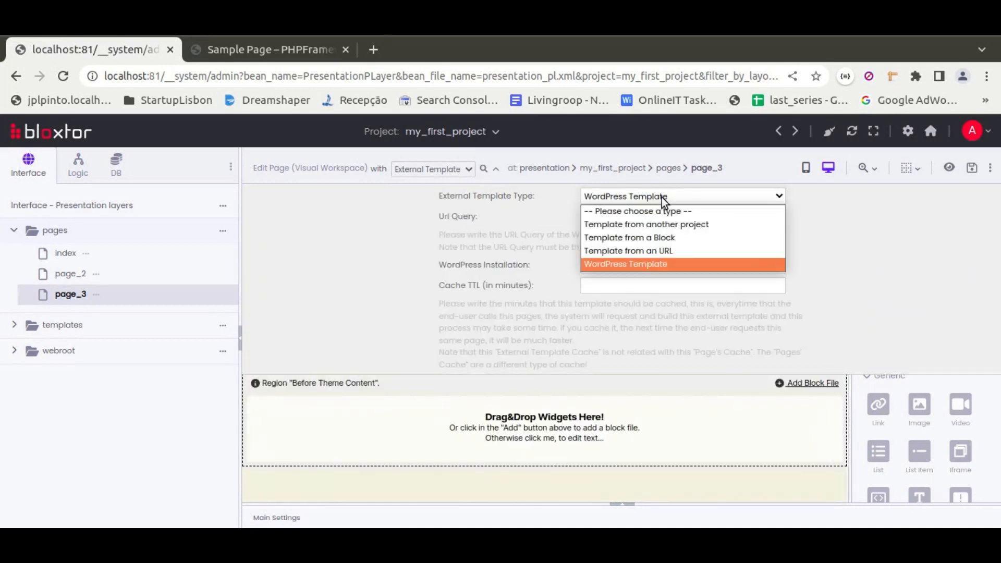
pyautogui.click(658, 238)
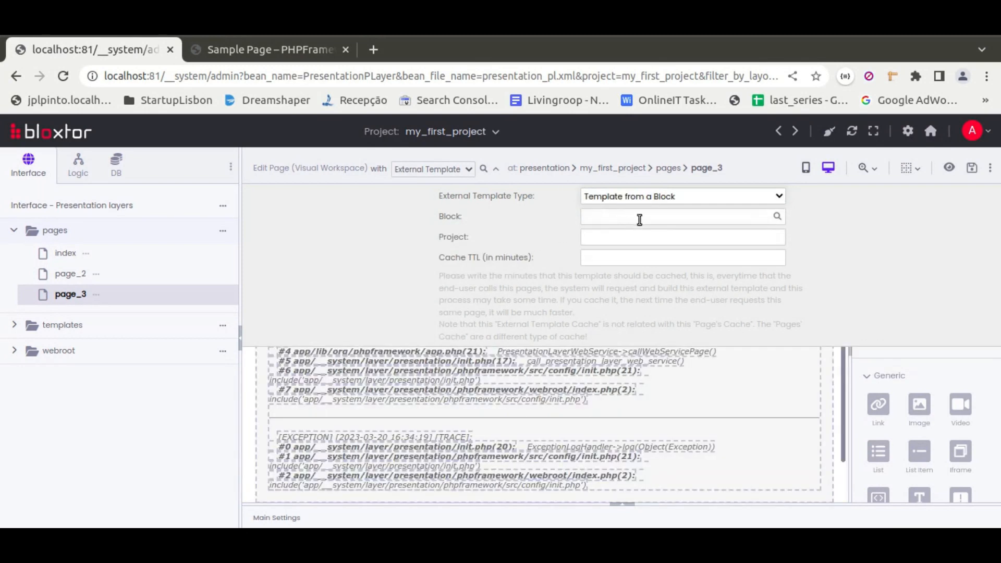
# Choose the wordpress_get_html_contens block of my_first_project as page_3's template source and collapse the template settings.
pyautogui.click(777, 217)
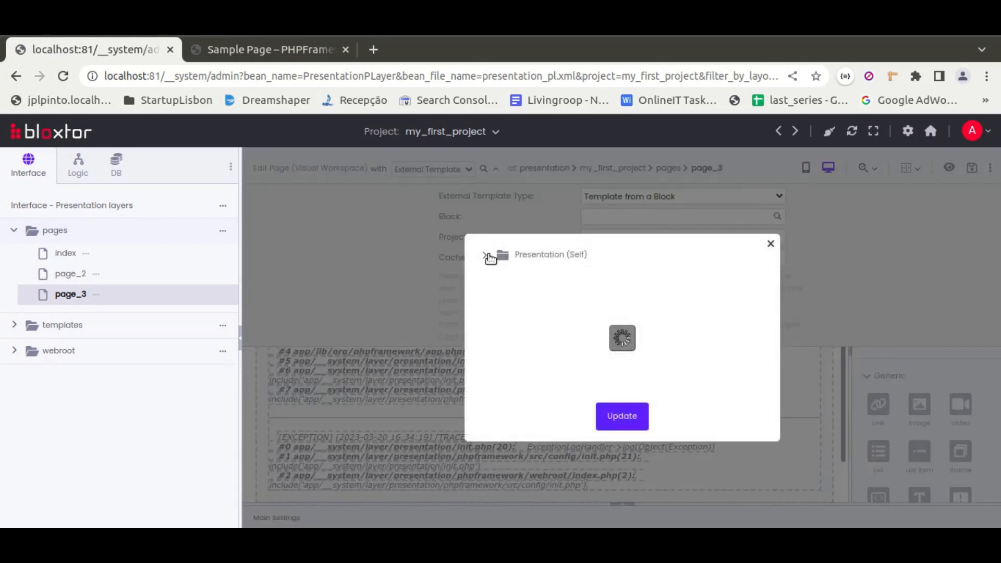
pyautogui.click(484, 255)
pyautogui.click(502, 296)
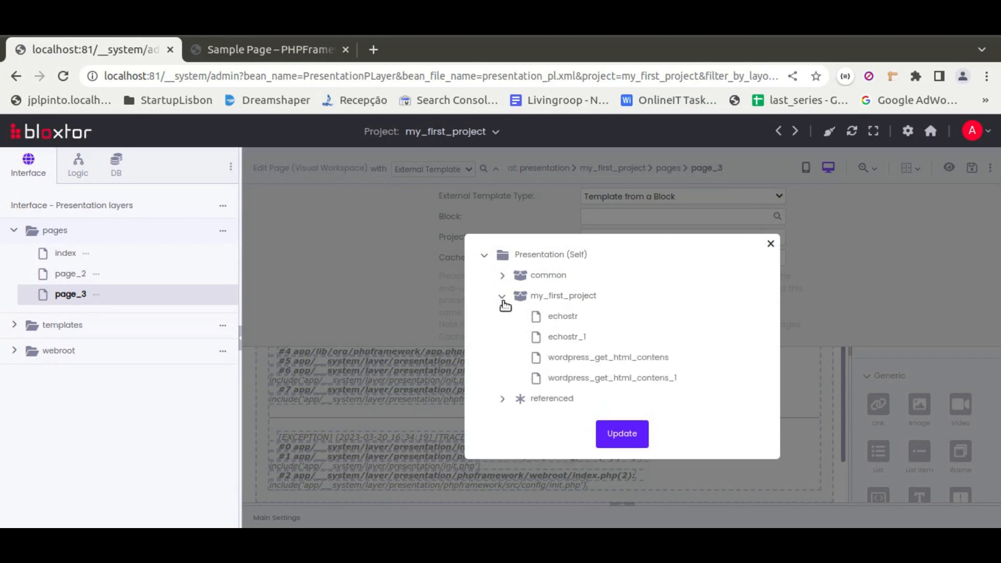
pyautogui.click(615, 357)
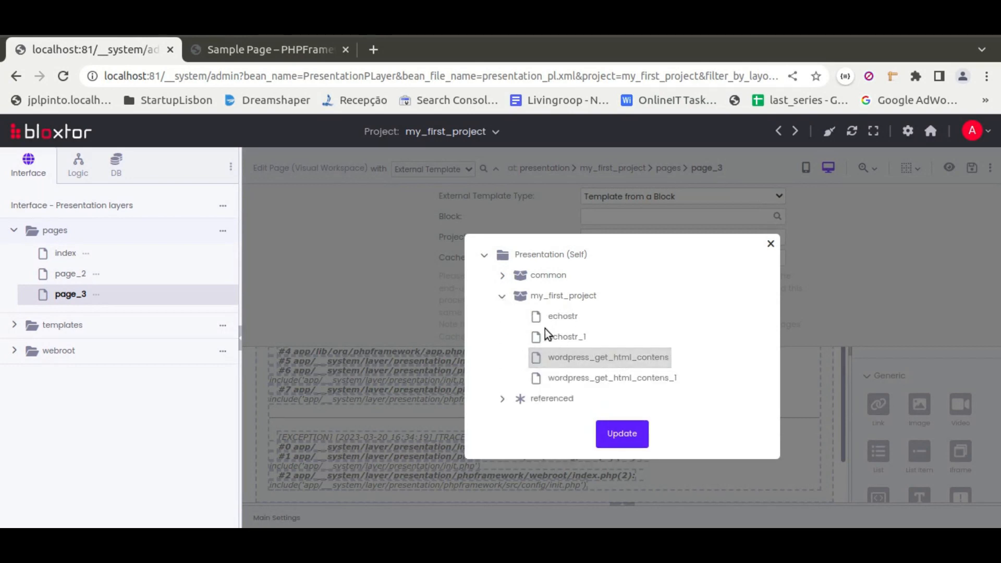
pyautogui.click(622, 434)
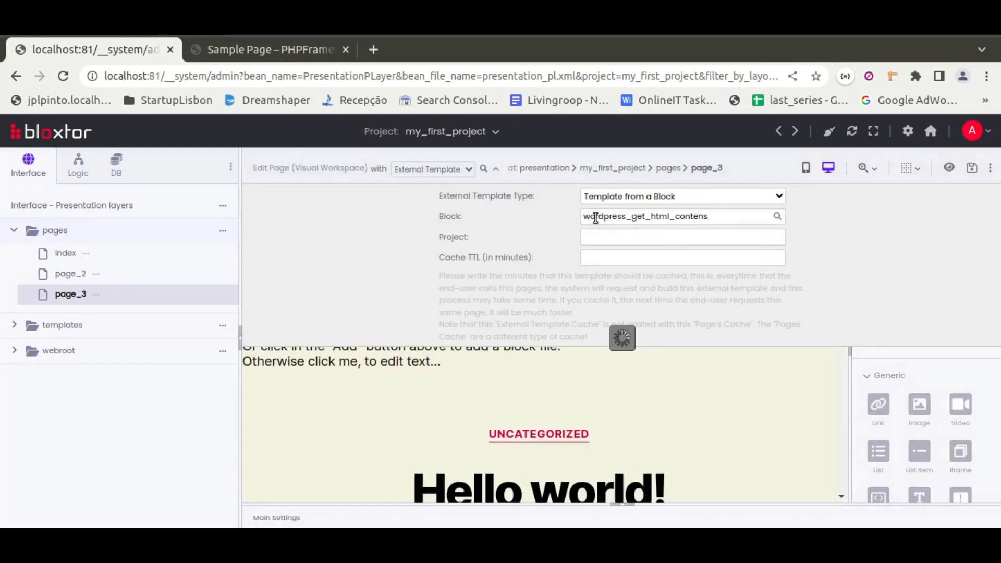
pyautogui.click(494, 172)
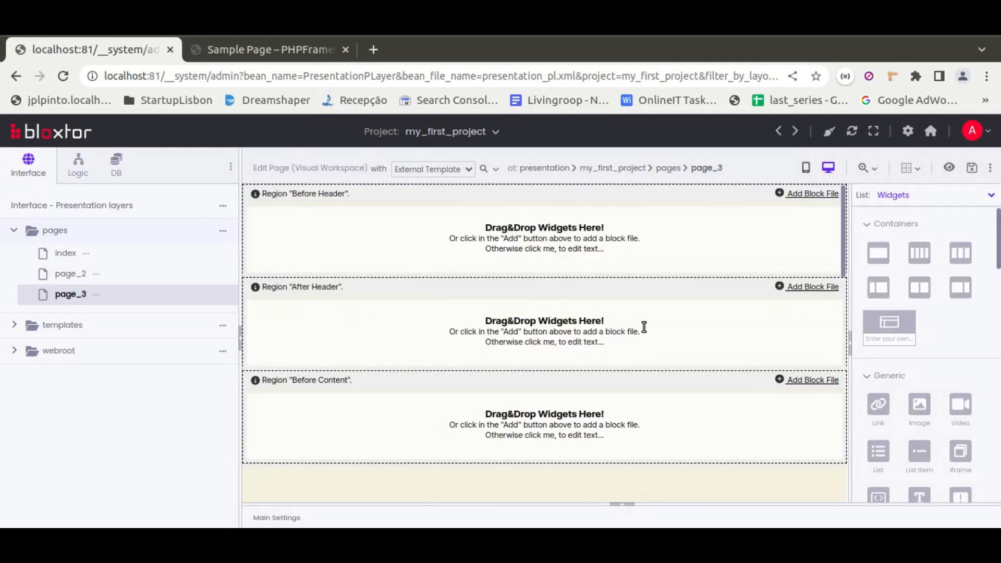
# Review the template regions of page_3 and place the echostr block from my_first_project in the Before Content region.
pyautogui.scroll(-5, 647, 327)
pyautogui.scroll(-2, 615, 312)
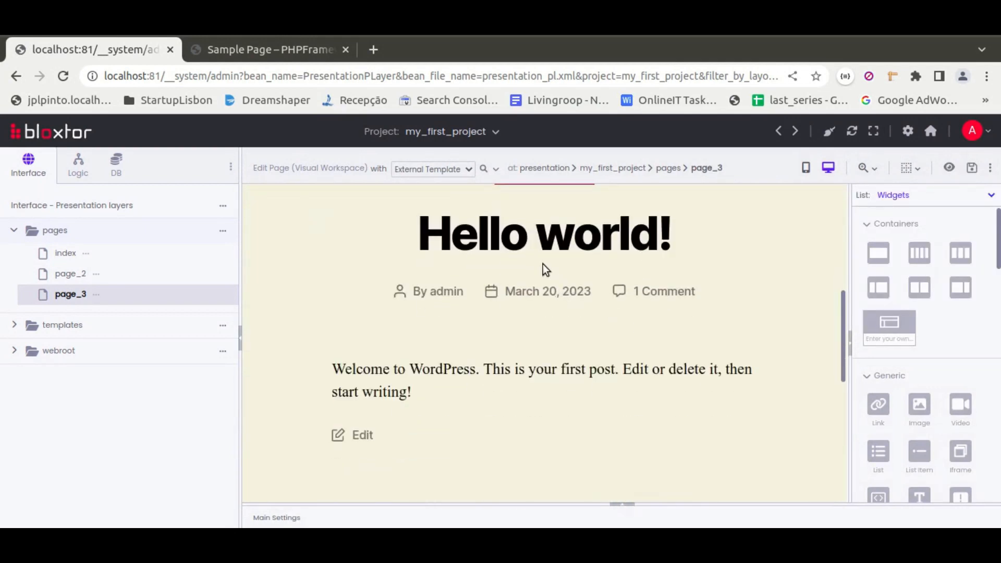
pyautogui.scroll(-10, 542, 263)
pyautogui.scroll(8, 595, 328)
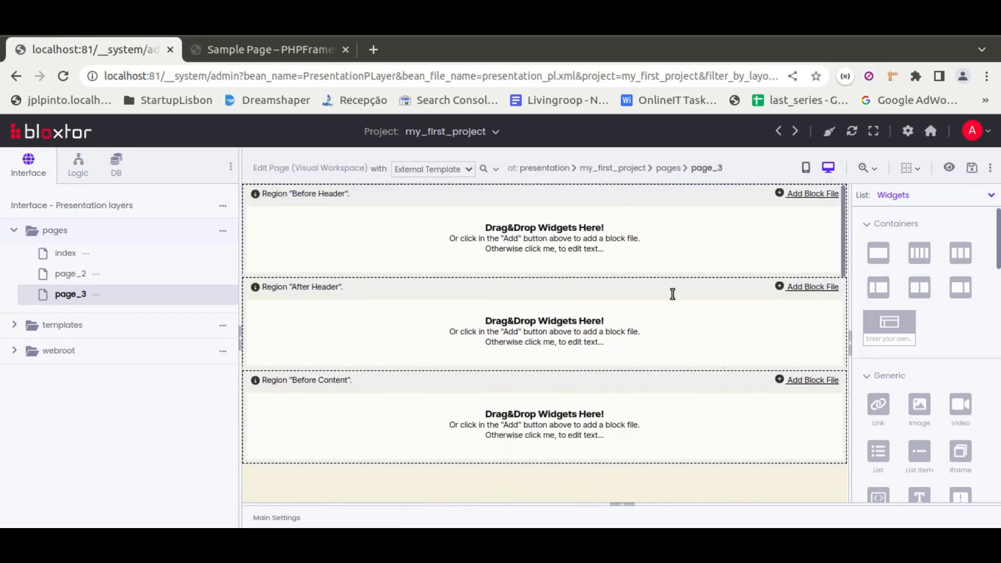
pyautogui.scroll(-10, 693, 366)
pyautogui.scroll(10, 719, 349)
pyautogui.click(895, 194)
pyautogui.click(909, 234)
pyautogui.click(865, 246)
pyautogui.click(882, 286)
pyautogui.moveTo(911, 311); pyautogui.dragTo(605, 432)
# Place the echostr_1 block in the After Content region of page_3 and save the page.
pyautogui.scroll(-15, 657, 339)
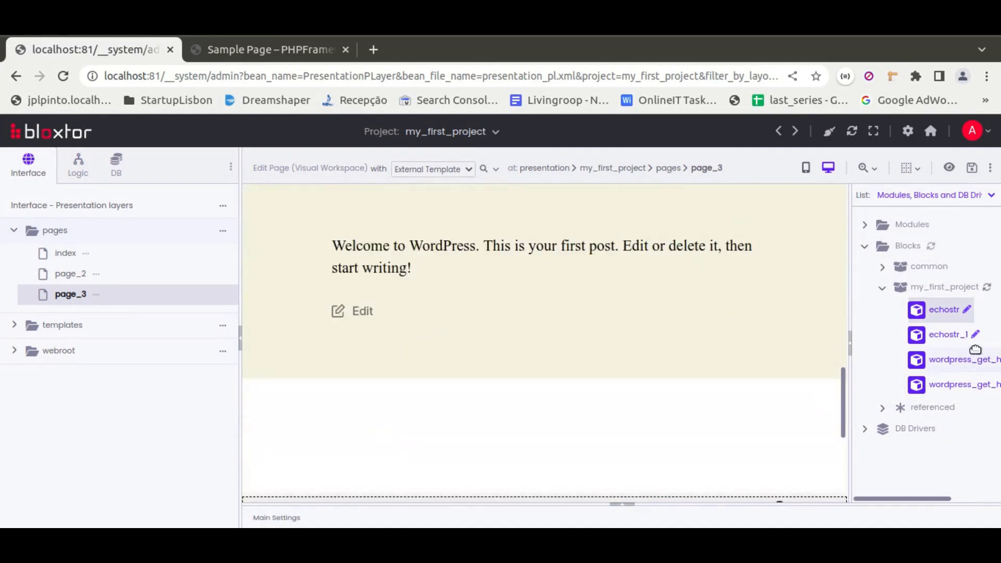
pyautogui.scroll(-5, 772, 308)
pyautogui.moveTo(944, 335); pyautogui.dragTo(641, 370)
pyautogui.click(971, 167)
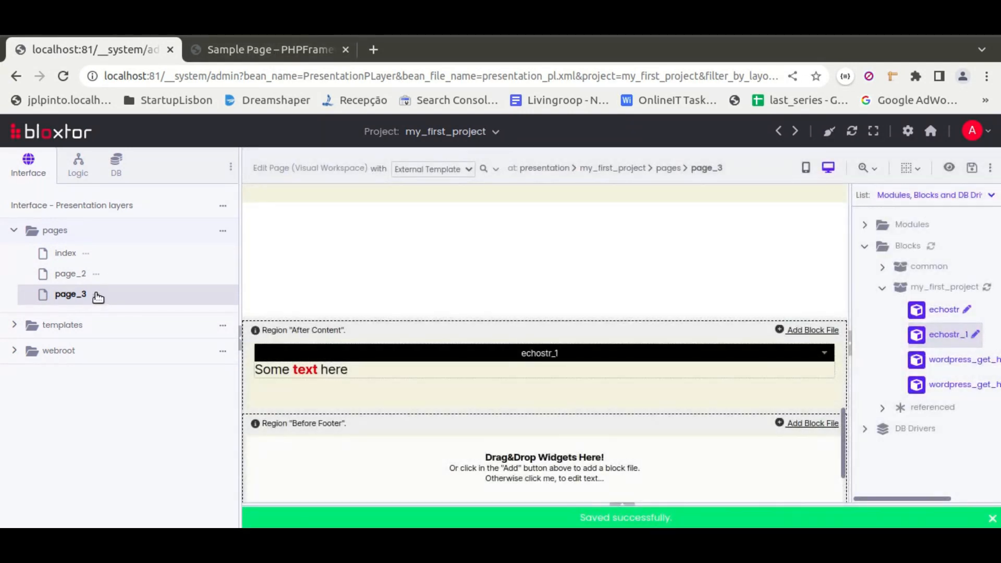
# Open the page_3 preview and examine the title block, the WordPress post content and the text block after it.
pyautogui.click(98, 297)
pyautogui.click(137, 236)
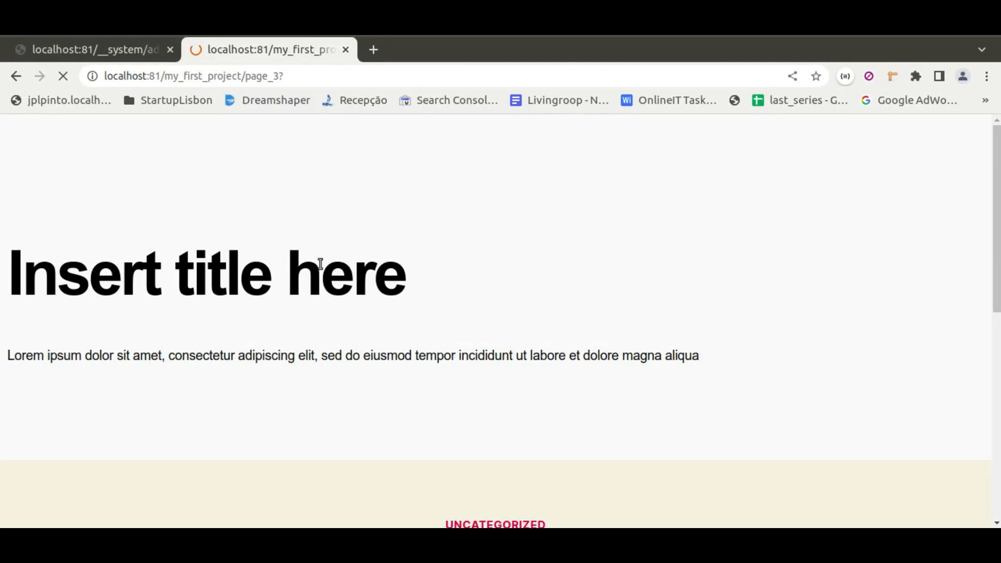
pyautogui.scroll(-6, 490, 310)
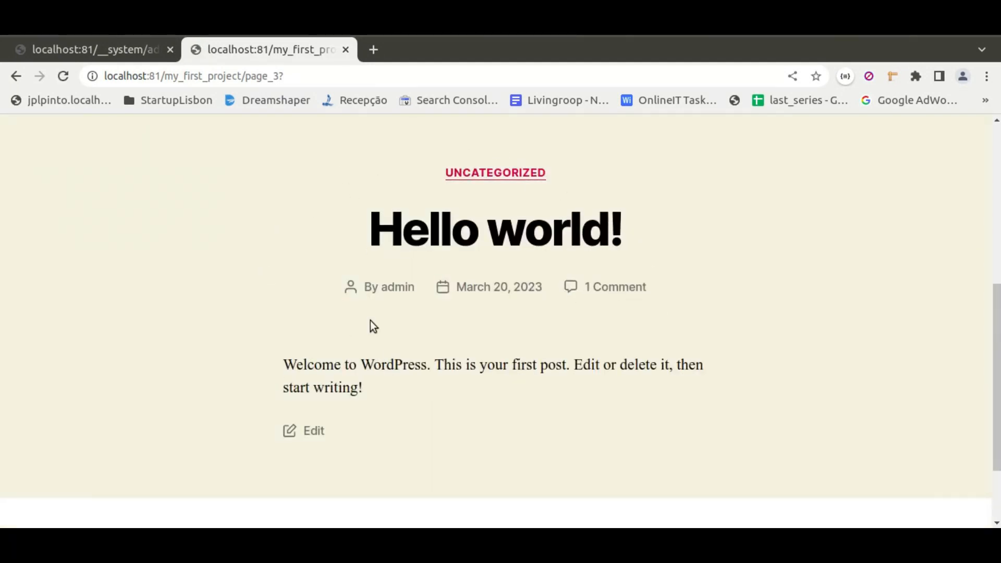
pyautogui.scroll(-2, 536, 312)
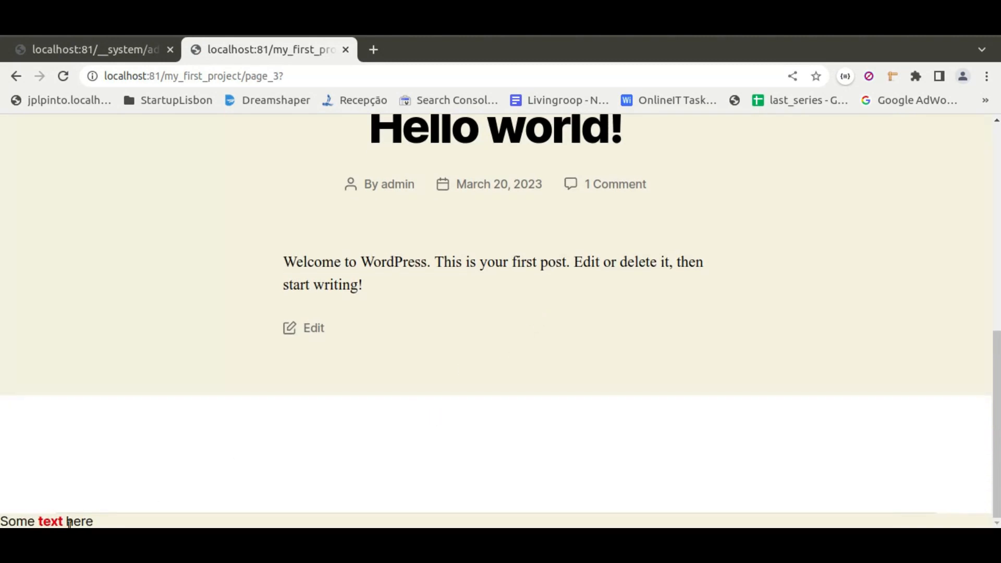
pyautogui.moveTo(96, 521); pyautogui.dragTo(4, 519)
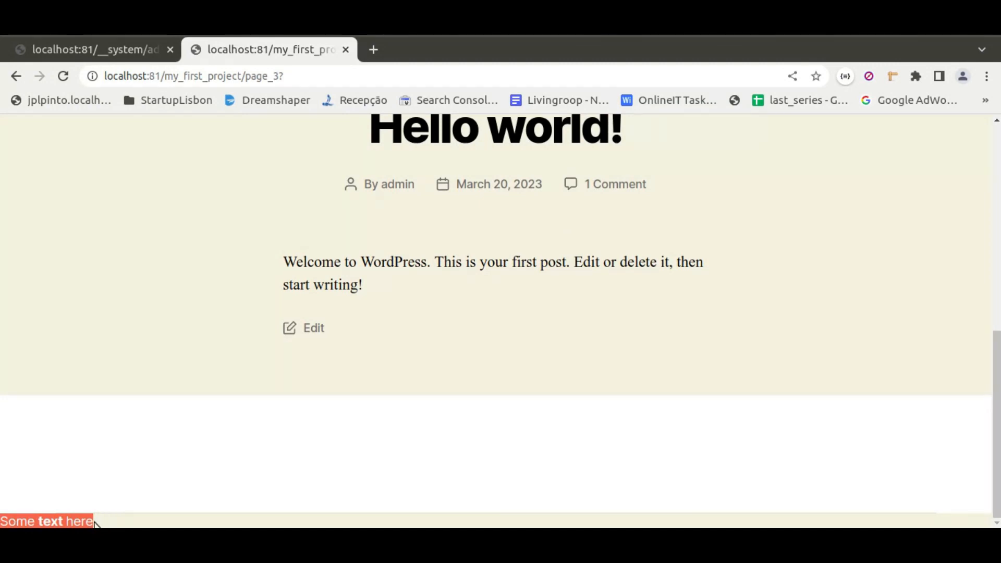
pyautogui.scroll(8, 380, 371)
pyautogui.scroll(-8, 377, 370)
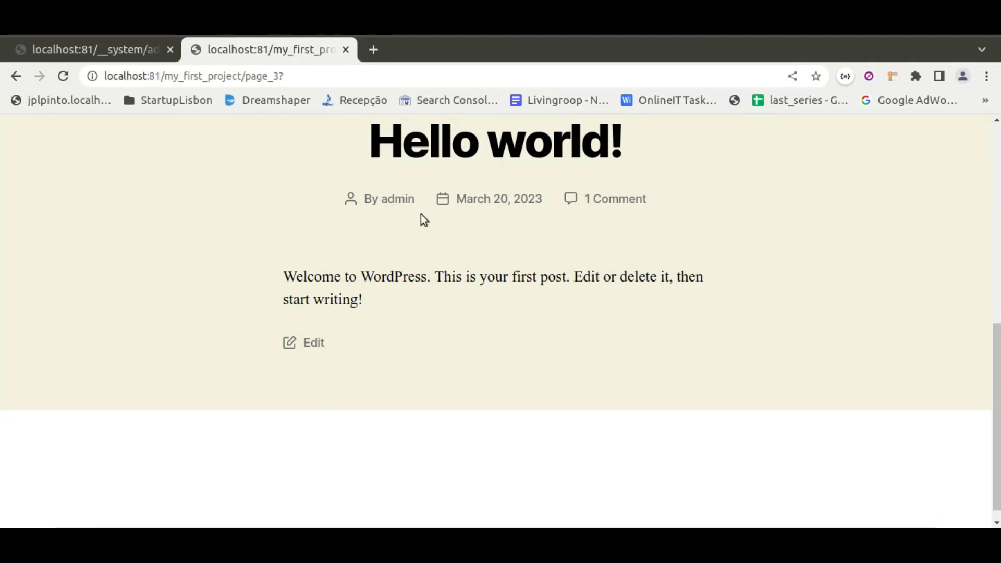
# Return to the page_3 editor and reopen its external template settings to check the block used.
pyautogui.click(98, 49)
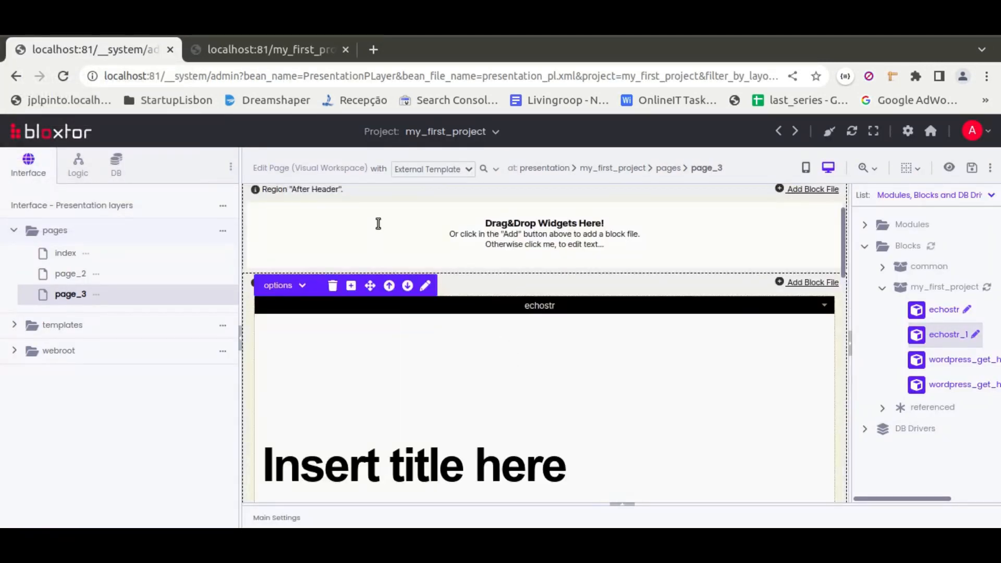
pyautogui.scroll(-5, 556, 352)
pyautogui.scroll(-3, 556, 346)
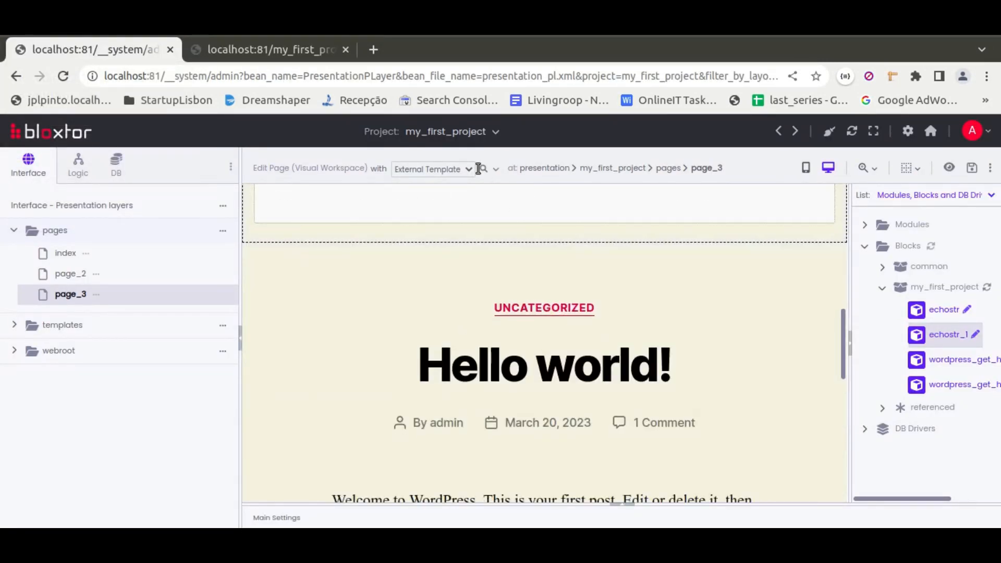
pyautogui.click(495, 169)
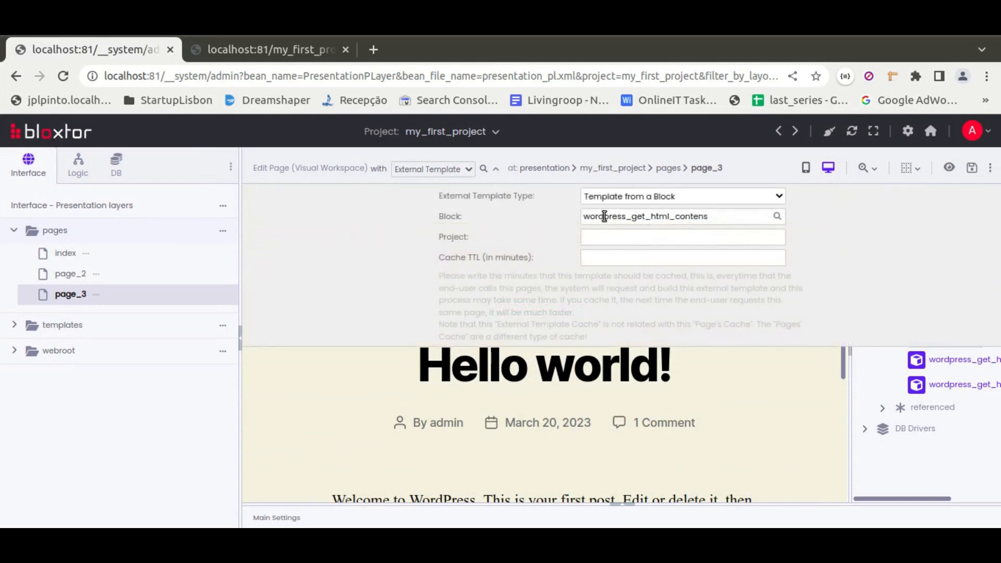
# Show the advanced project items, refresh the blocks folder and open the wordpress_get_html_contens block for editing.
pyautogui.click(230, 166)
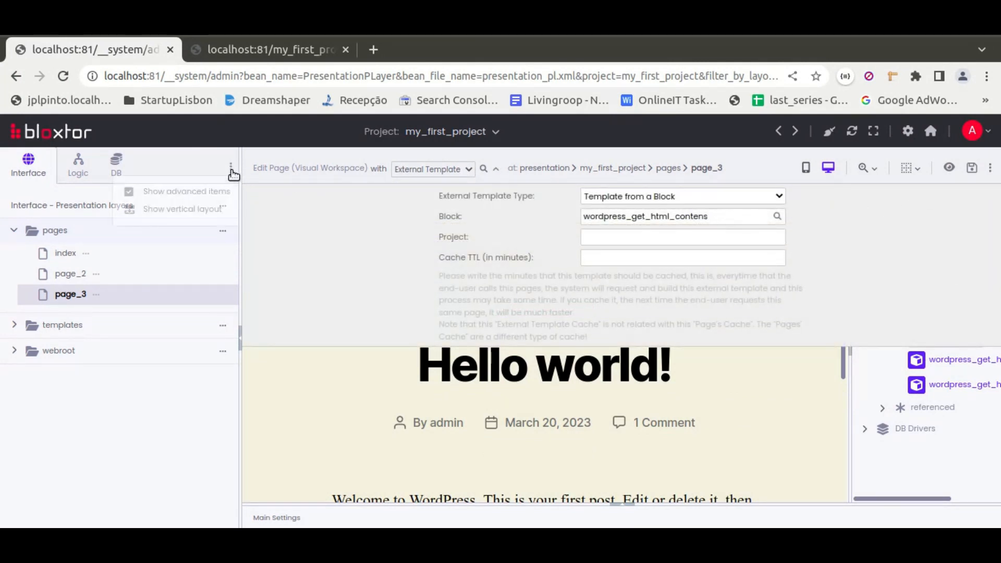
pyautogui.click(151, 189)
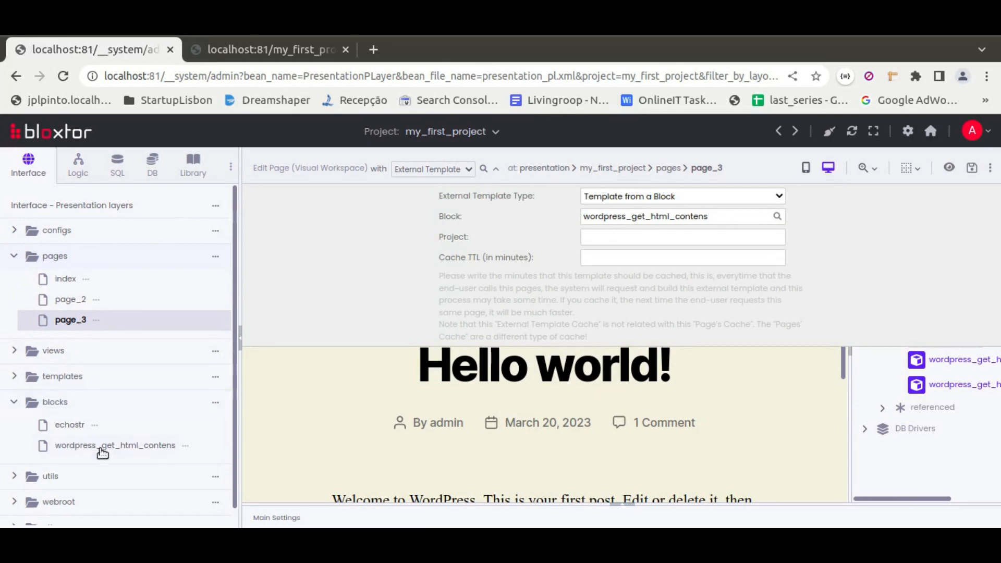
pyautogui.click(215, 403)
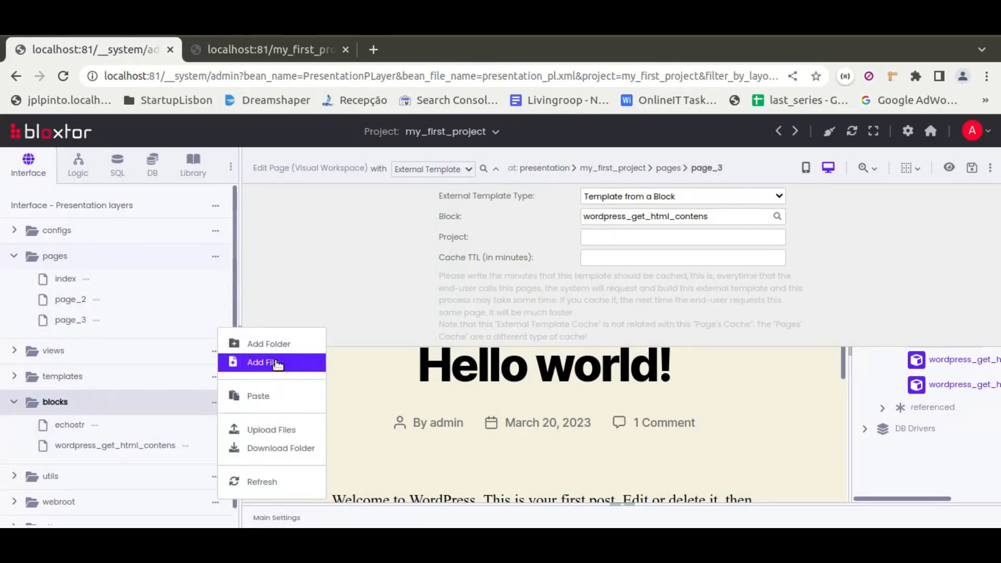
pyautogui.click(272, 477)
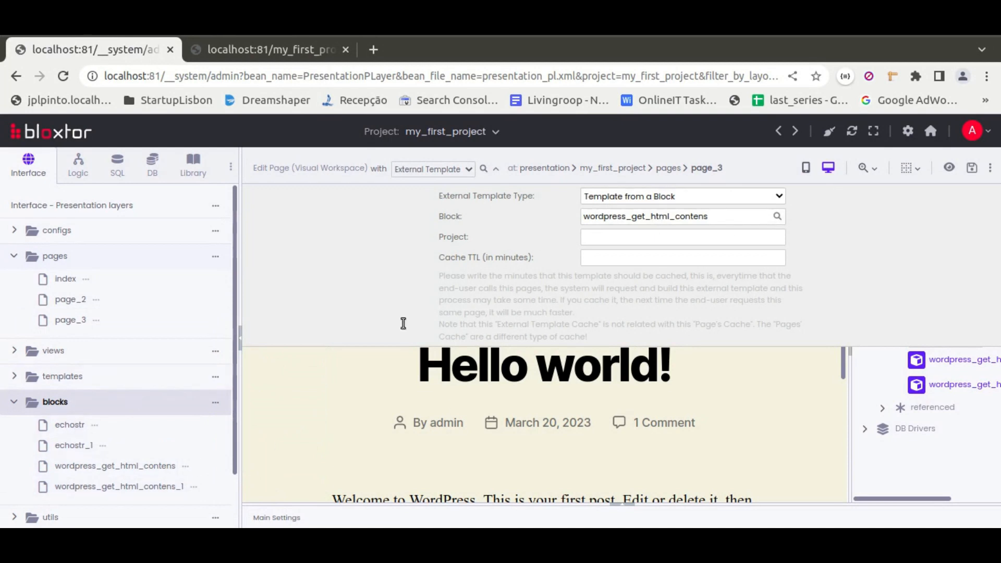
pyautogui.click(128, 465)
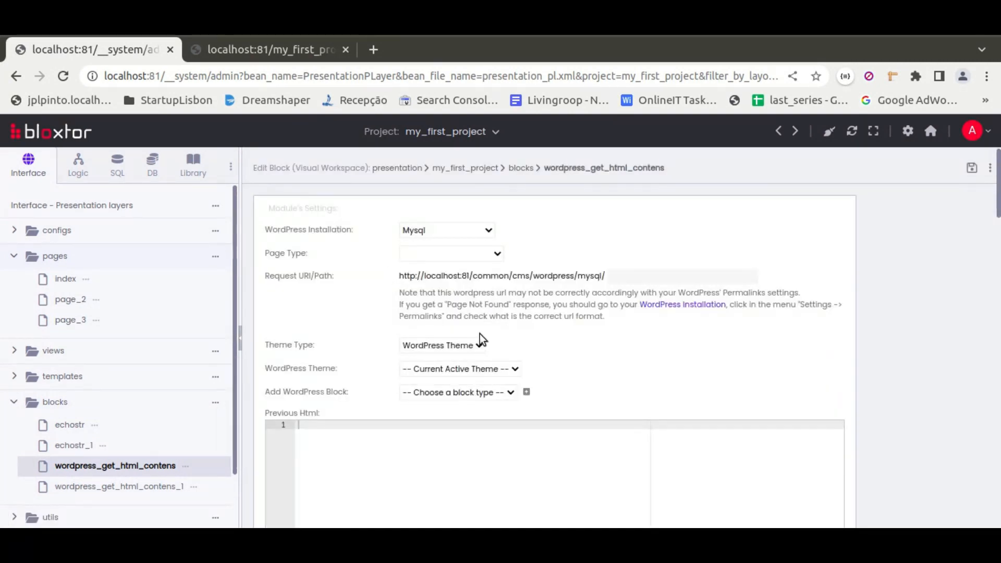
# Set the block's WordPress Theme to Twenty Nineteen and check the result in the reloaded page_3 preview.
pyautogui.click(462, 370)
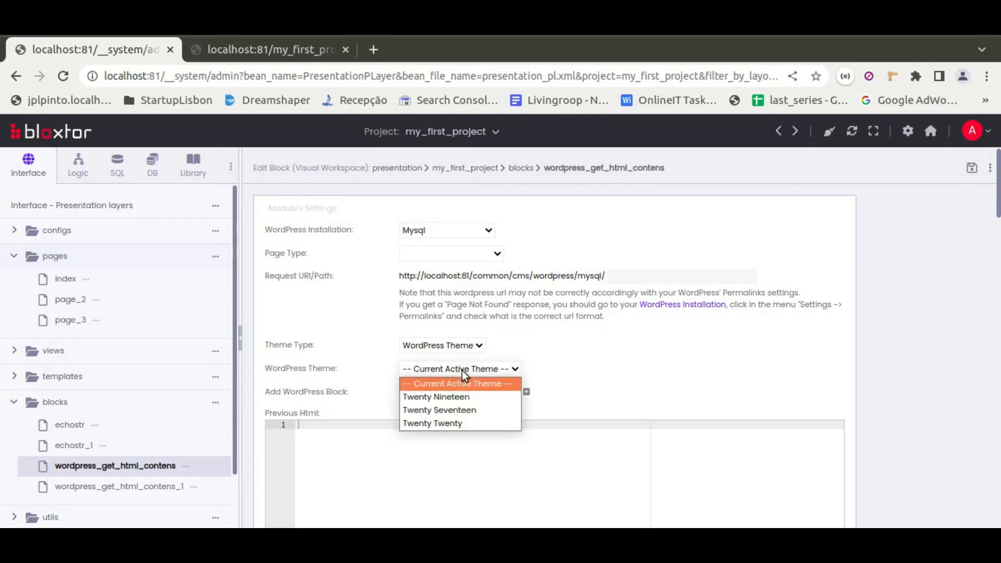
pyautogui.click(445, 398)
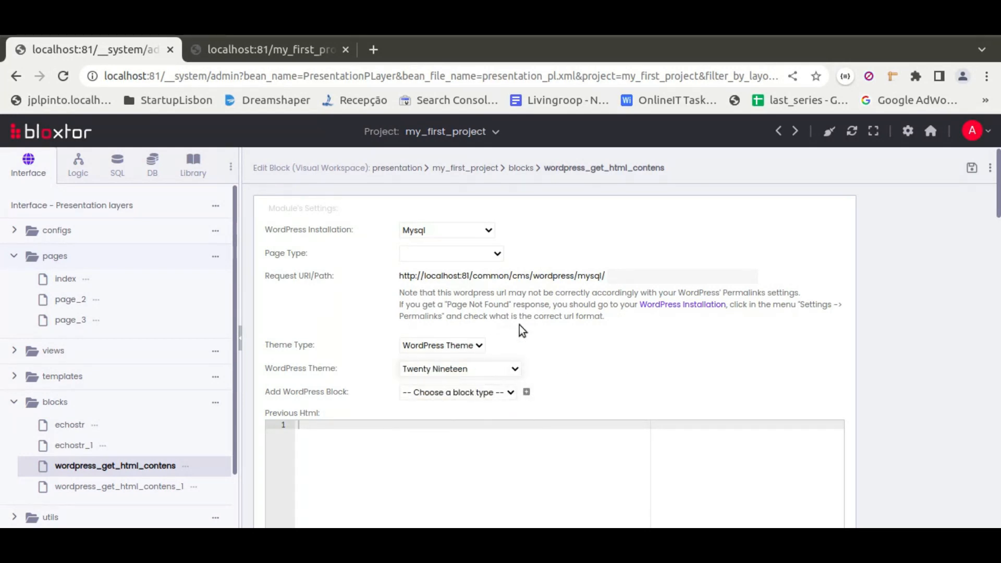
pyautogui.click(244, 48)
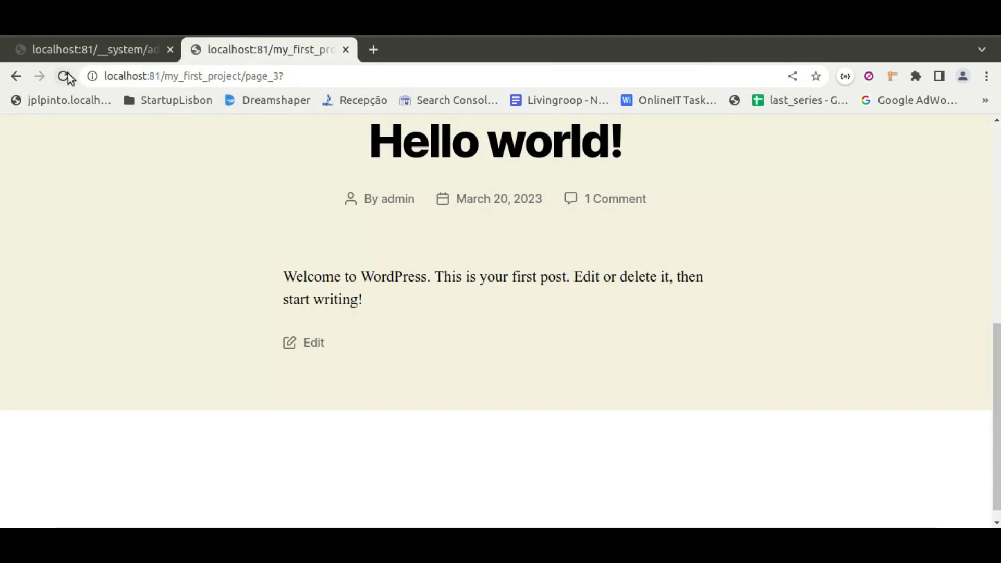
pyautogui.click(65, 75)
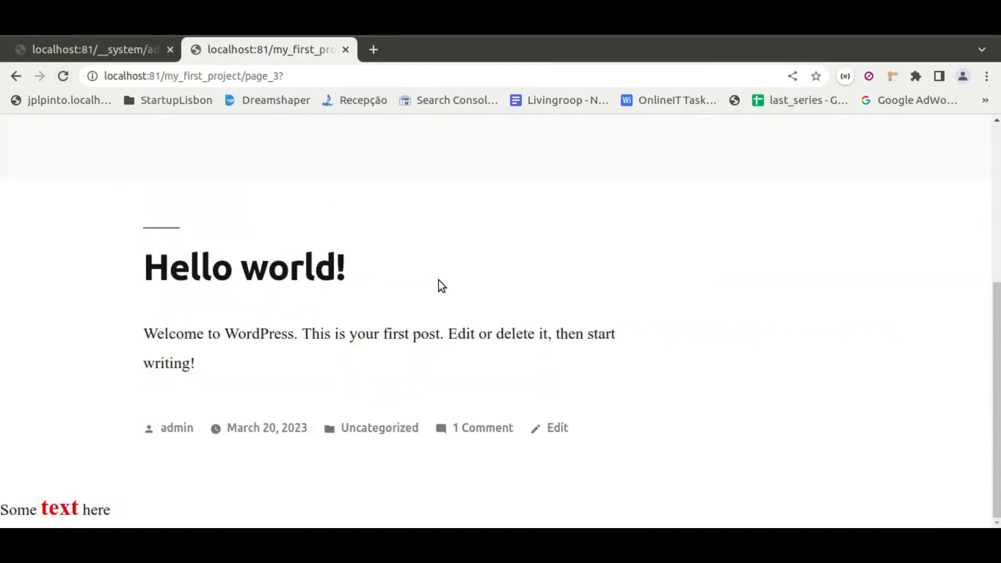
pyautogui.scroll(5, 439, 285)
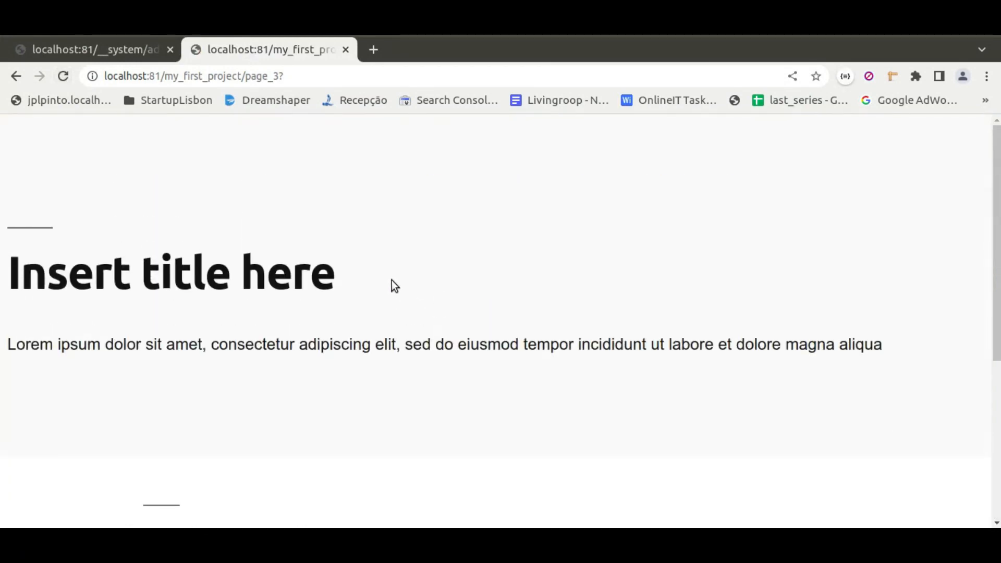
pyautogui.scroll(-5, 393, 281)
pyautogui.scroll(5, 393, 281)
# Save the wordpress_get_html_contens block with the Twenty Seventeen theme and reload the page_3 preview.
pyautogui.click(108, 41)
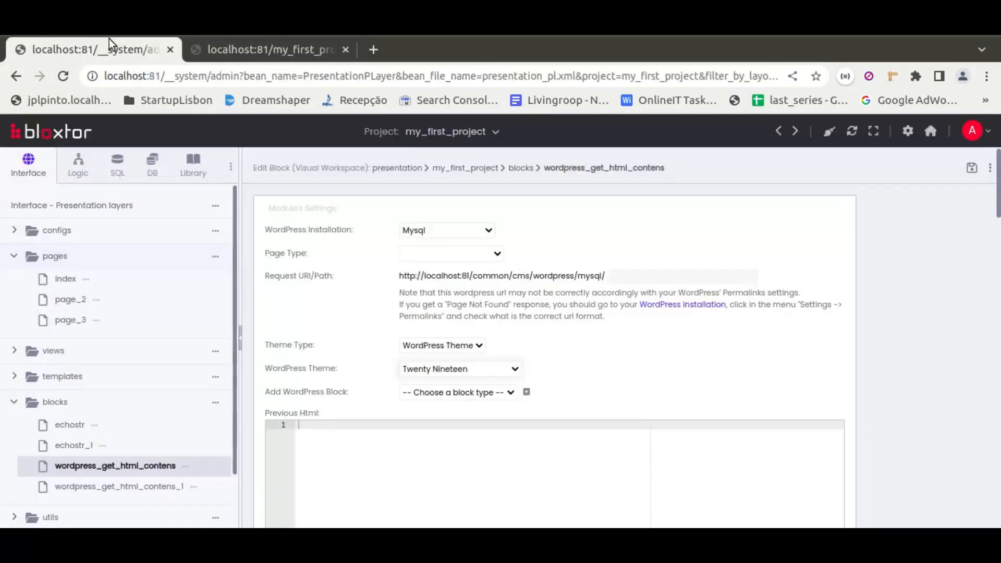
pyautogui.click(459, 368)
pyautogui.click(461, 408)
pyautogui.click(970, 172)
pyautogui.click(236, 47)
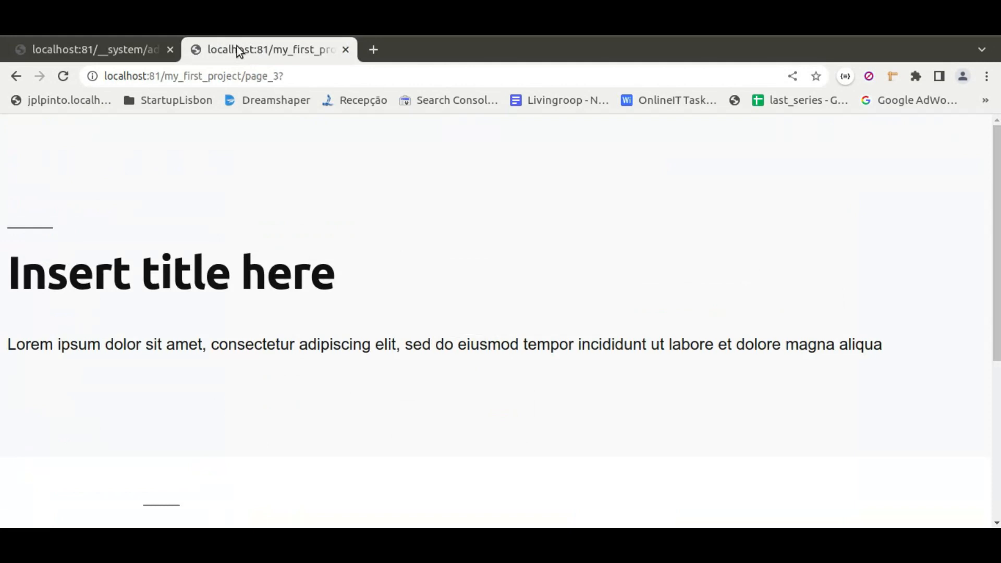
pyautogui.click(63, 76)
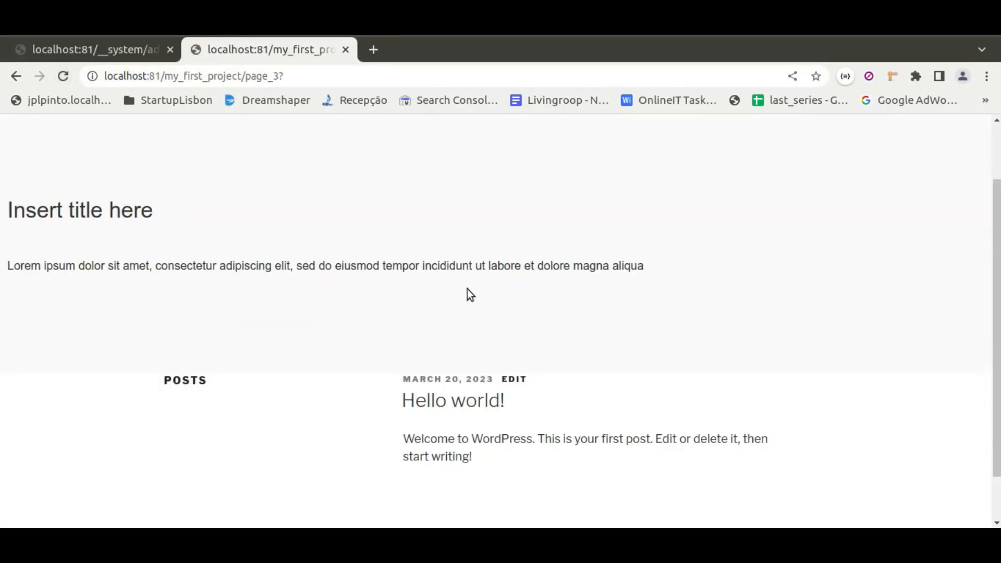
# Set the Page Header block's Html Type to All Html with Convert Html into inner Html enabled, save, and reload the page_3 preview.
pyautogui.scroll(-1, 467, 288)
pyautogui.scroll(1, 466, 289)
pyautogui.scroll(-1, 467, 289)
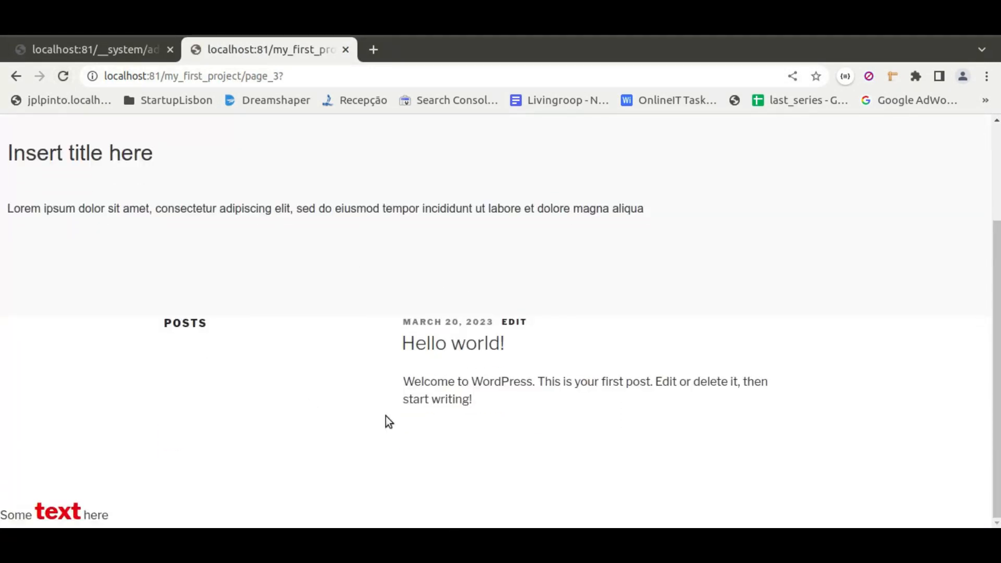
pyautogui.click(91, 51)
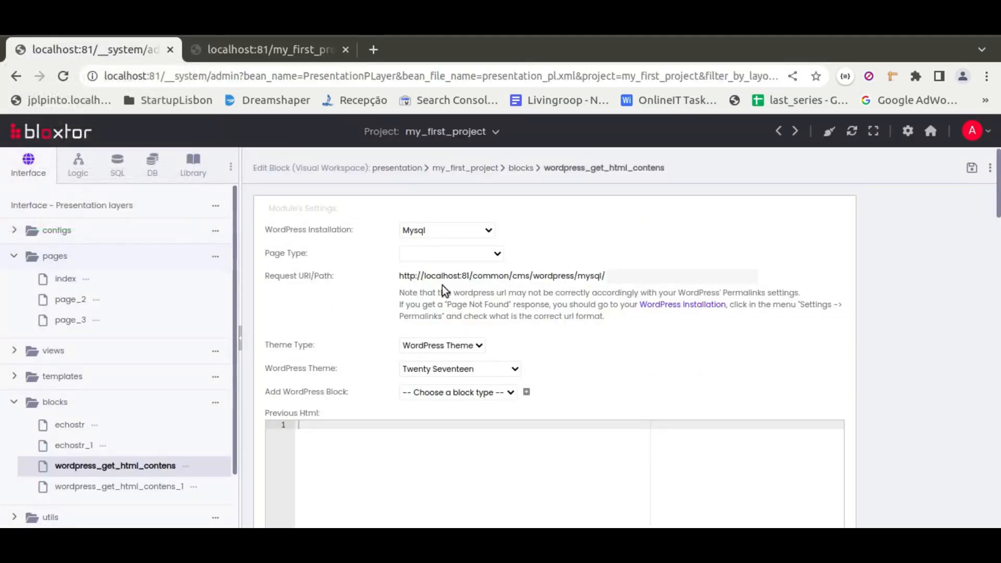
pyautogui.scroll(-2, 442, 285)
pyautogui.scroll(-6, 436, 281)
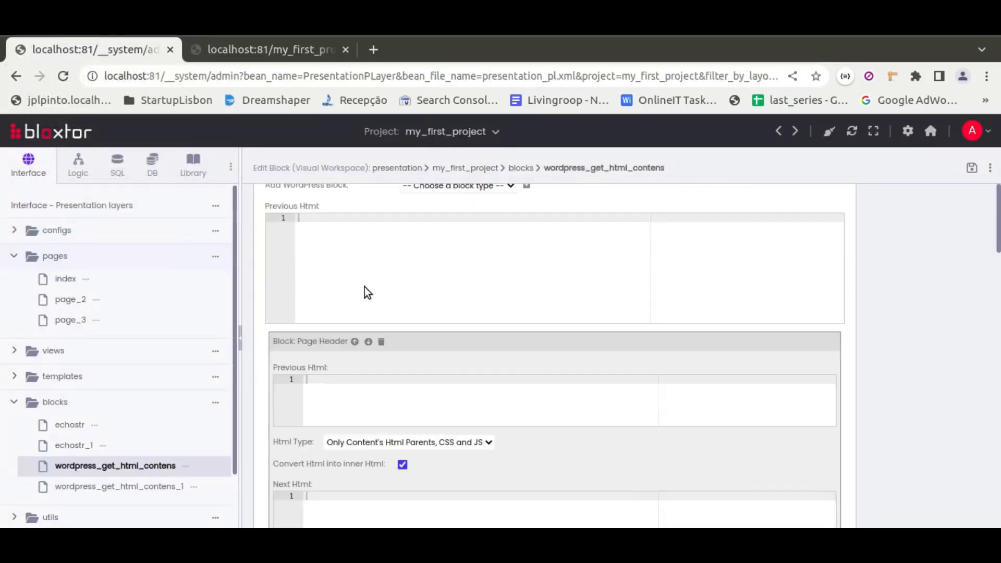
pyautogui.click(403, 320)
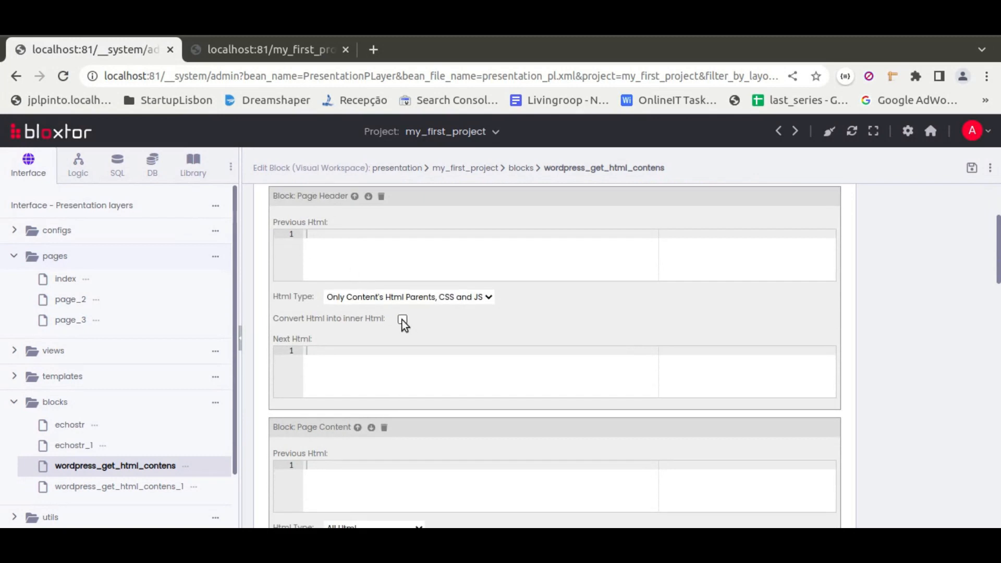
pyautogui.click(403, 319)
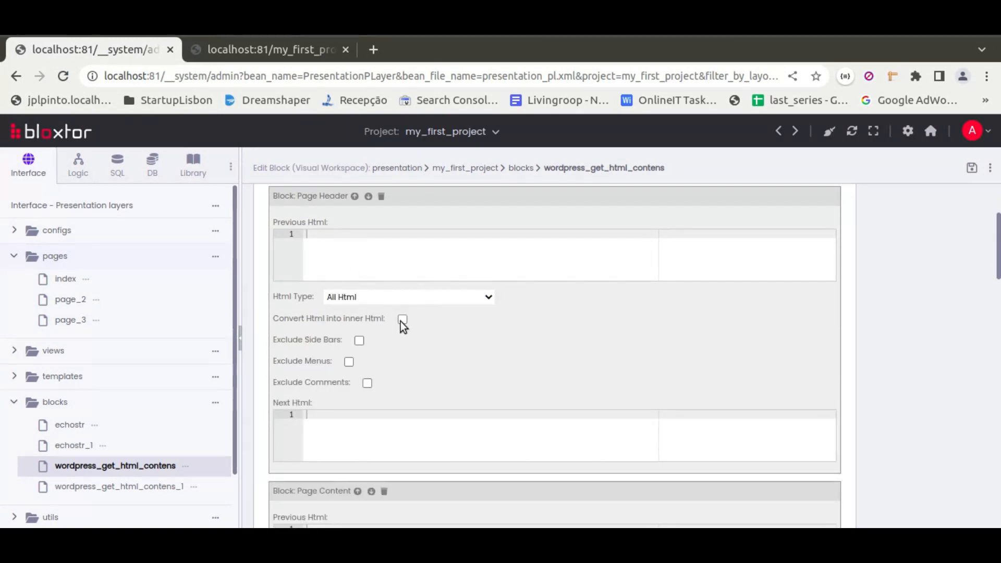
pyautogui.scroll(2, 606, 351)
pyautogui.click(971, 167)
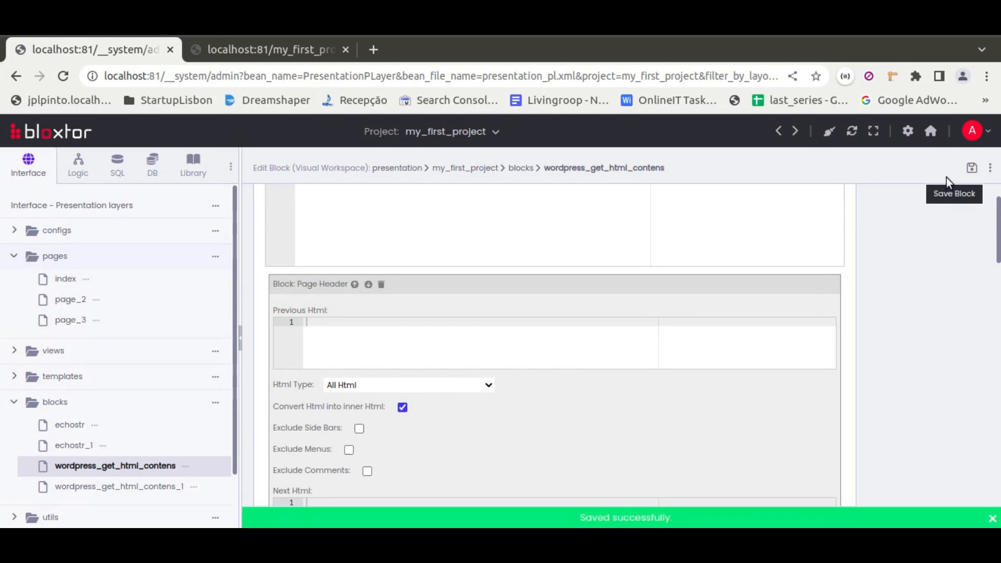
pyautogui.click(243, 45)
pyautogui.click(68, 78)
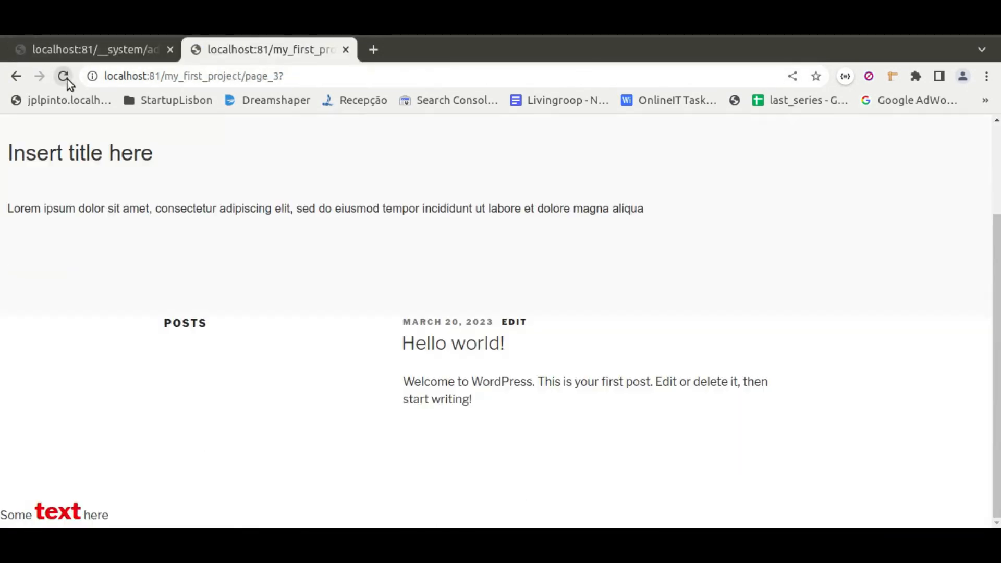
# Save the wordpress_get_html_contens block with the Twenty Twenty theme and check the header in the reloaded page_3 preview.
pyautogui.click(80, 50)
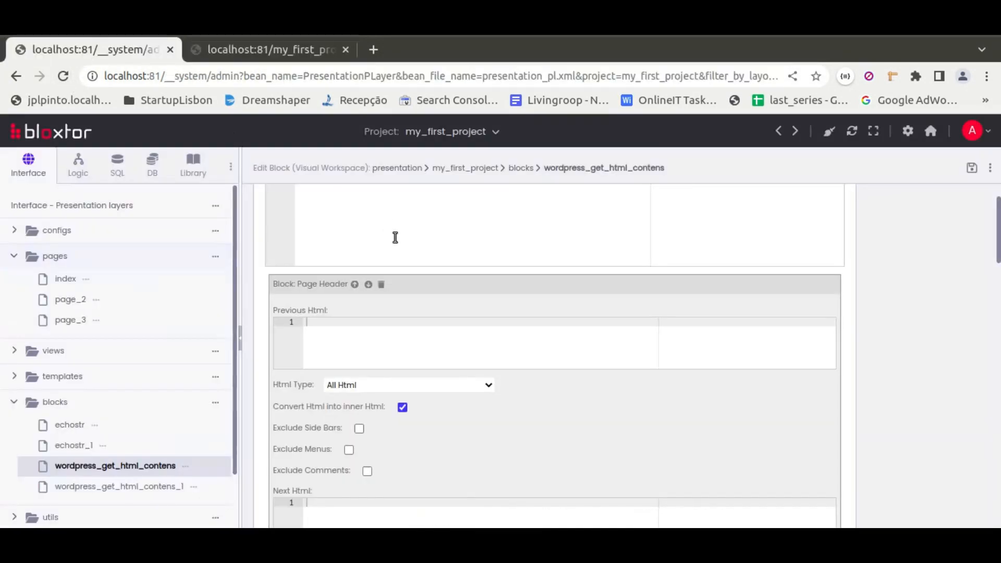
pyautogui.click(444, 371)
pyautogui.click(490, 421)
pyautogui.click(971, 167)
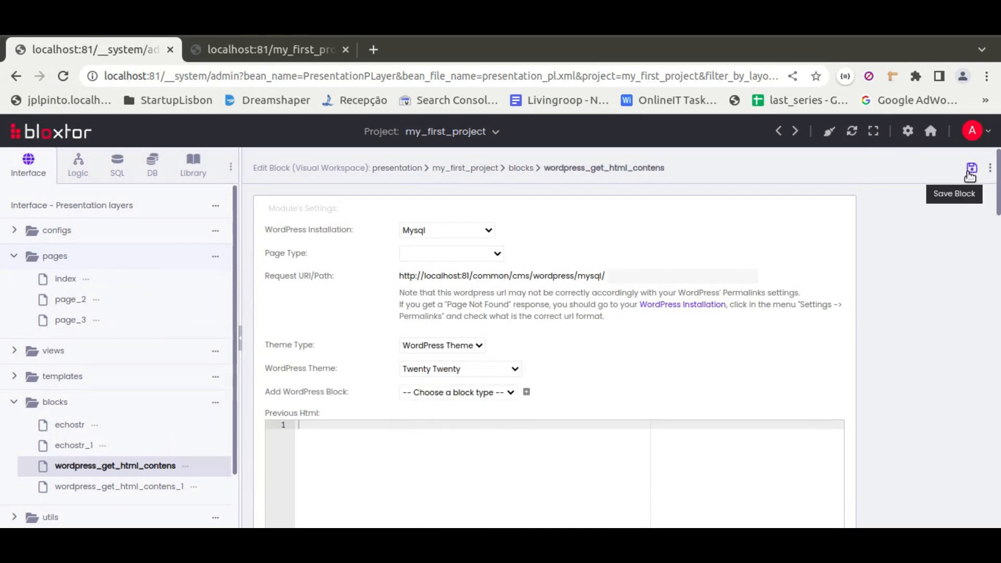
pyautogui.click(295, 48)
pyautogui.click(63, 76)
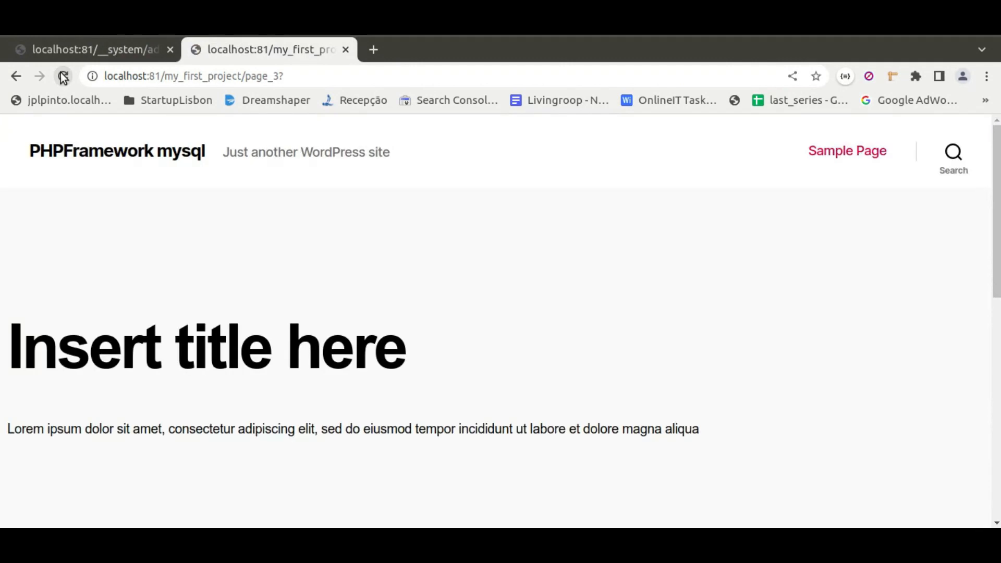
pyautogui.moveTo(13, 151); pyautogui.dragTo(980, 161)
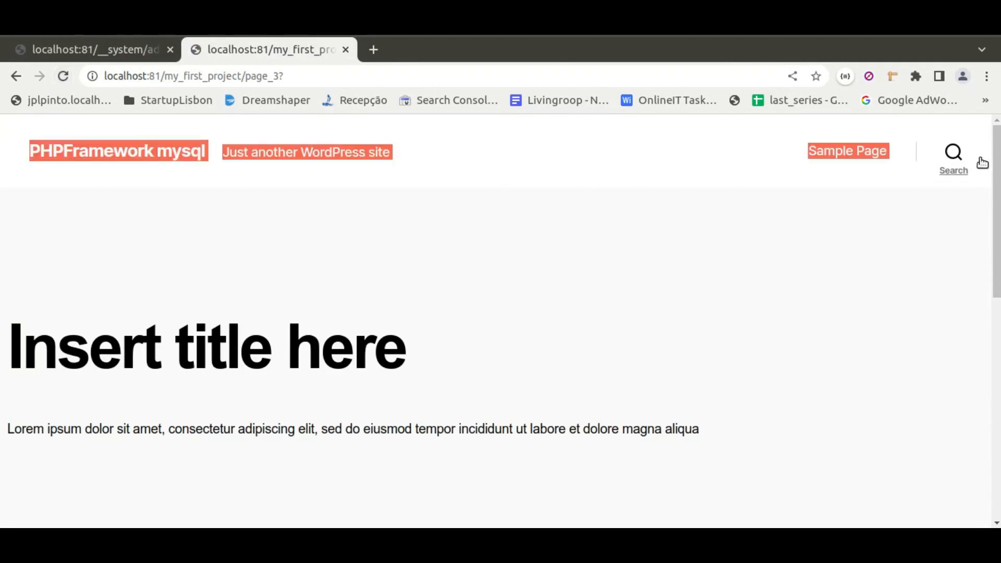
pyautogui.click(304, 157)
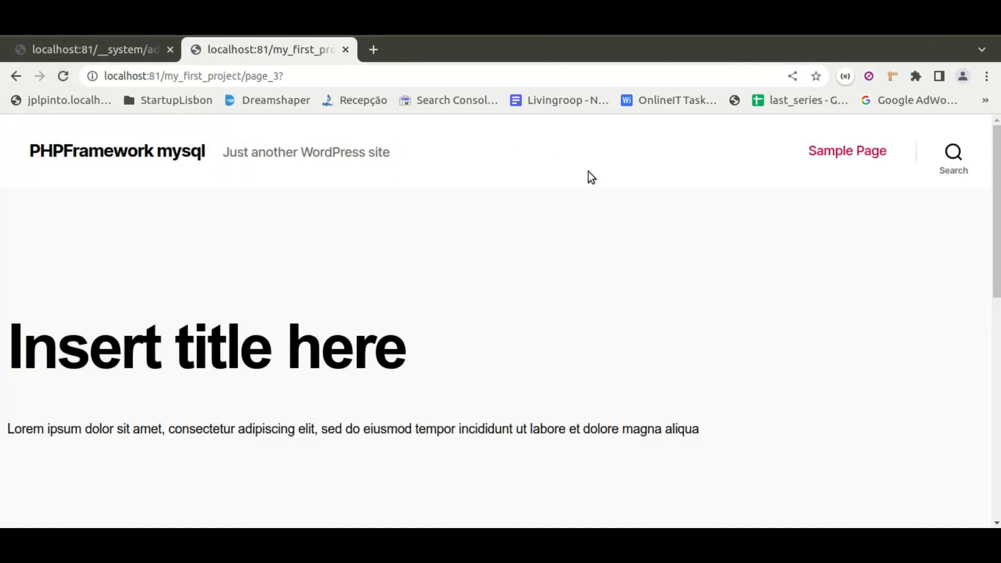
pyautogui.scroll(-12, 655, 303)
pyautogui.scroll(12, 656, 302)
# Set the Page Header block's Html Type to Only Content's Html Parents, CSS and JS, save, and check the reloaded page_3 preview.
pyautogui.click(92, 47)
pyautogui.scroll(-5, 386, 350)
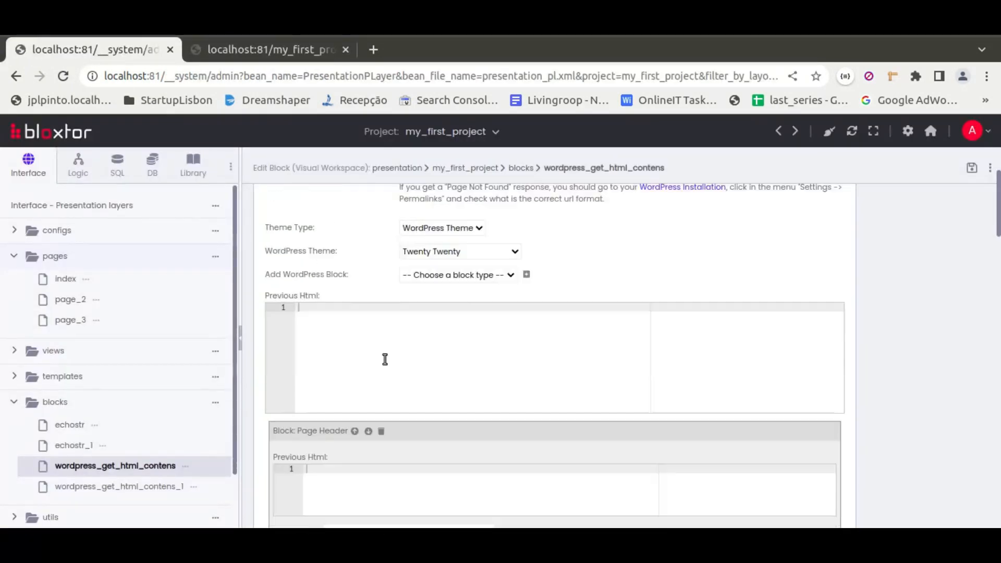
pyautogui.click(390, 383)
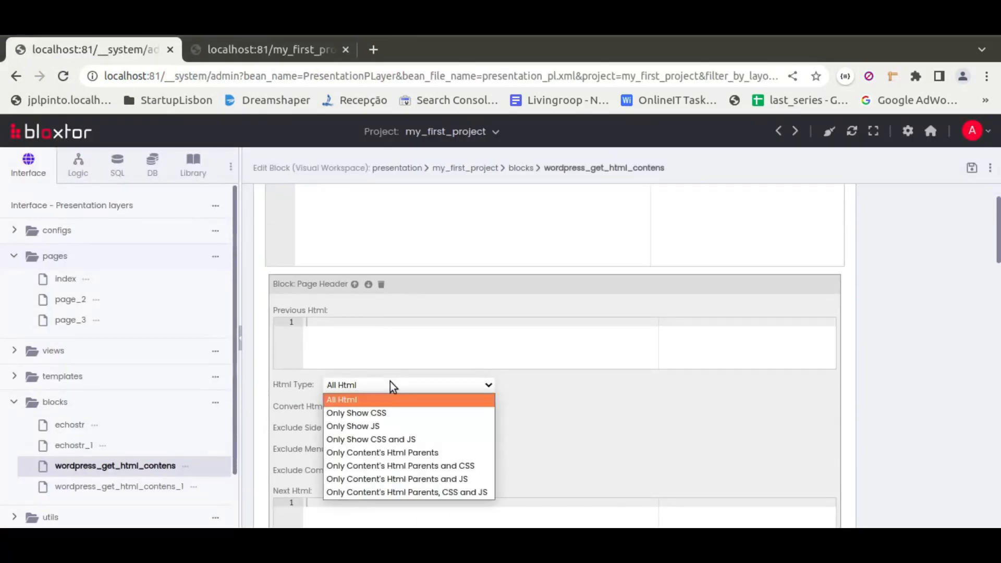
pyautogui.click(427, 487)
pyautogui.click(971, 168)
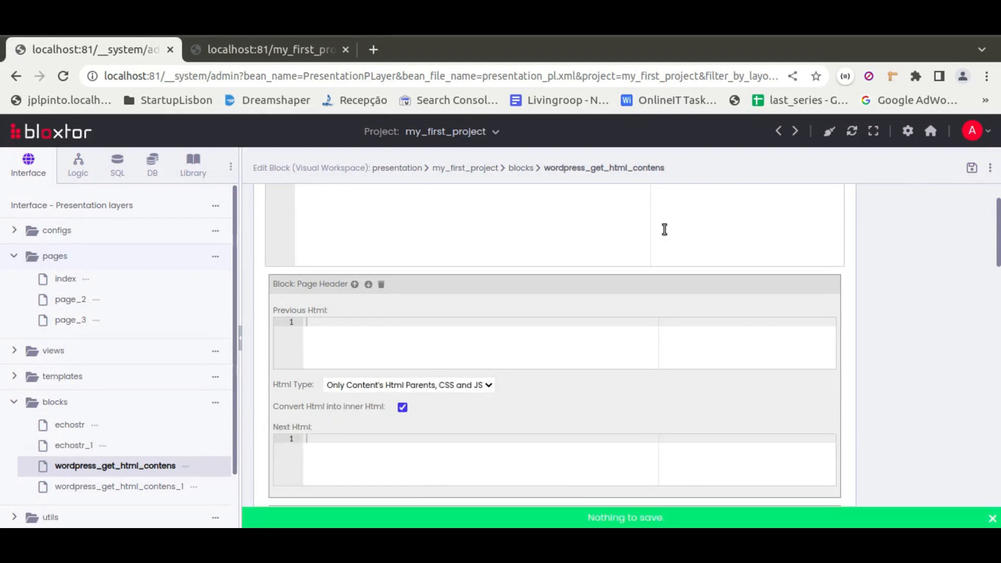
pyautogui.click(239, 54)
pyautogui.click(63, 77)
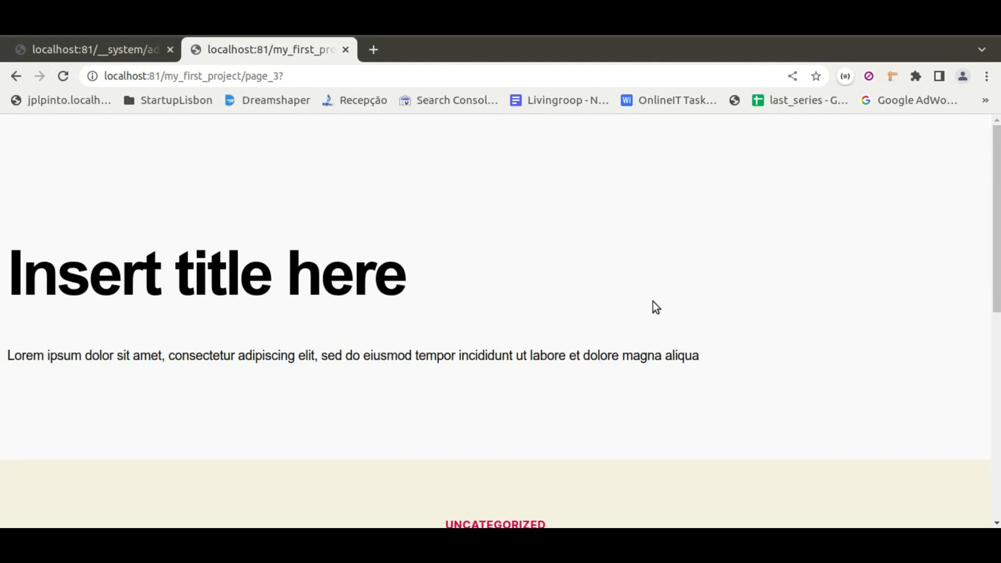
pyautogui.scroll(-8, 641, 300)
pyautogui.scroll(9, 656, 369)
# Return to the wordpress_get_html_contens block editor and review its main module settings.
pyautogui.moveTo(105, 46)
pyautogui.click(120, 49)
pyautogui.scroll(4, 267, 352)
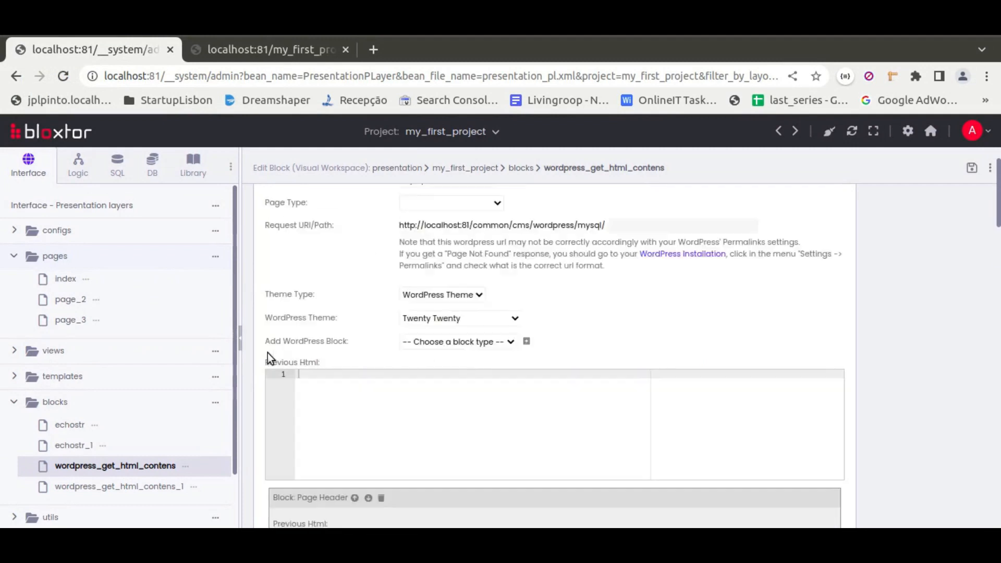
pyautogui.scroll(1, 268, 352)
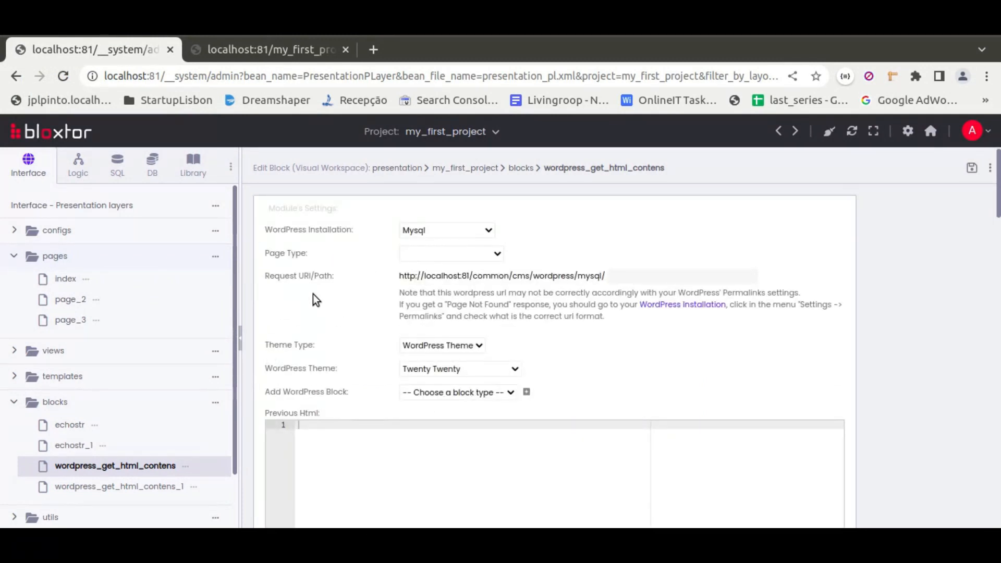